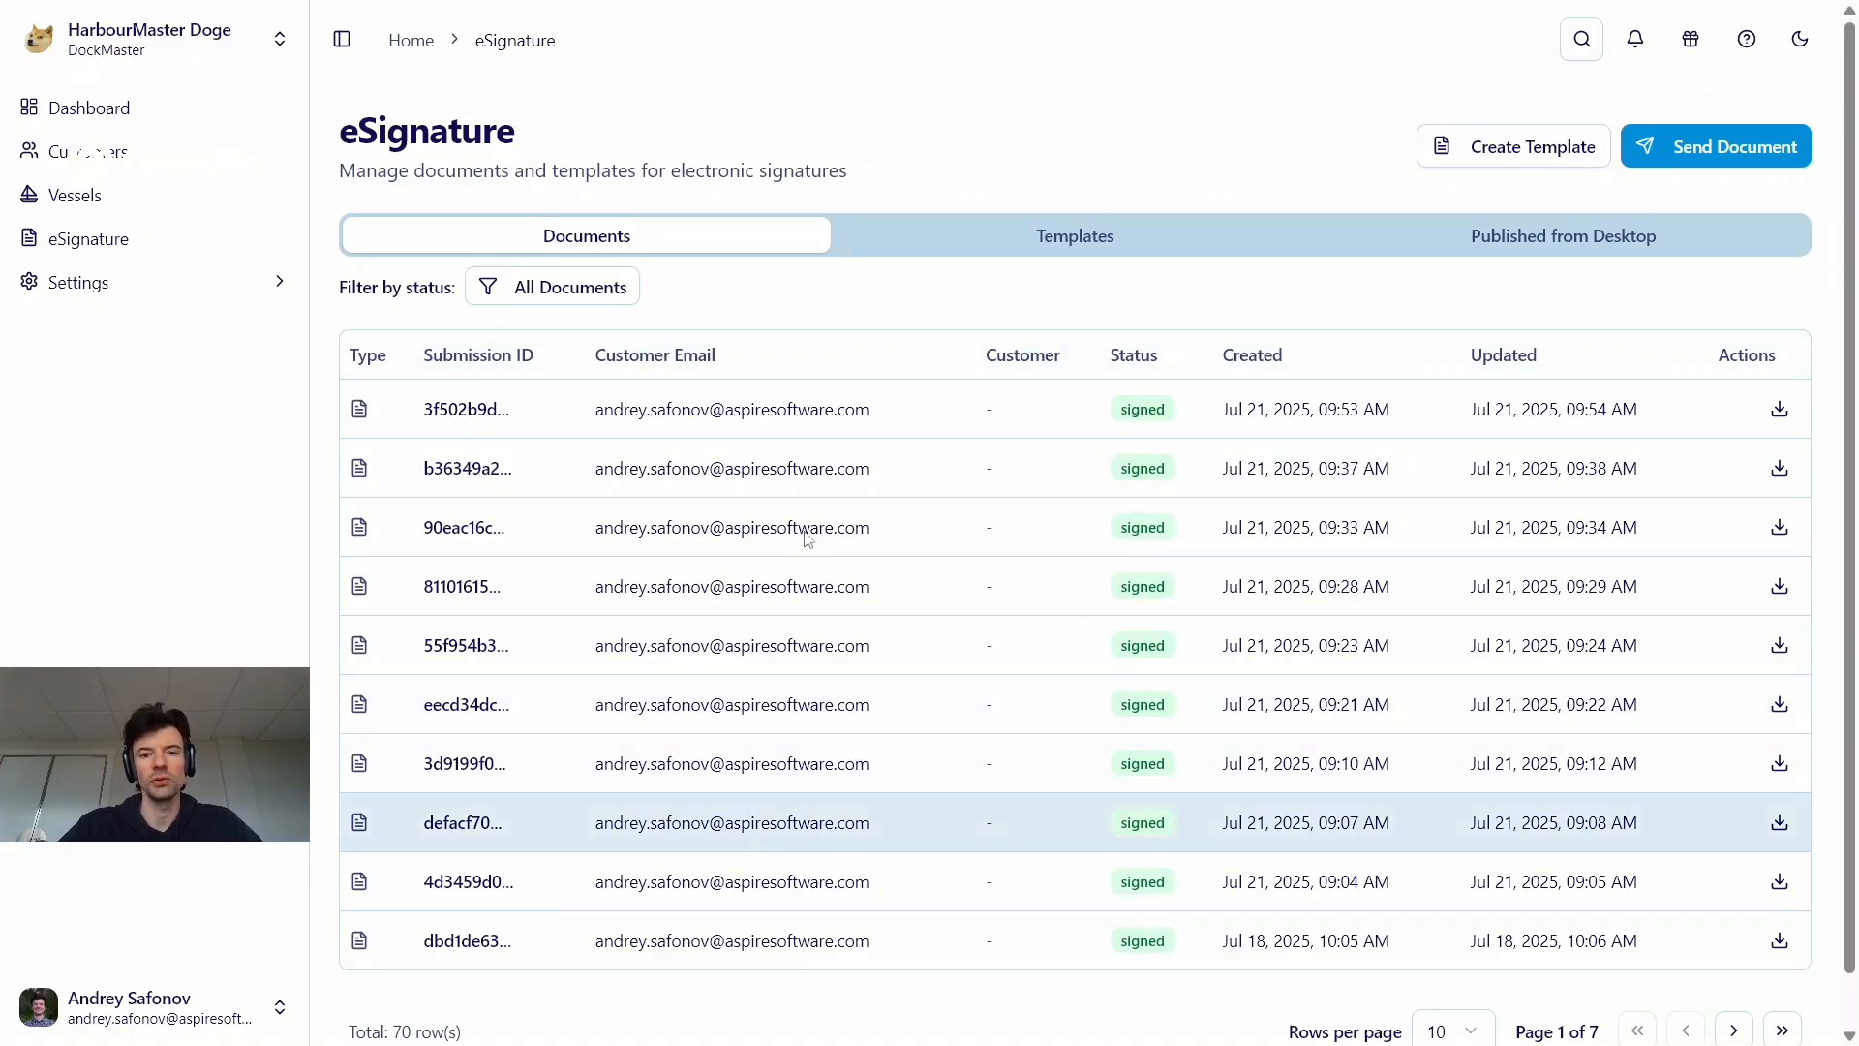
pyautogui.click(621, 287)
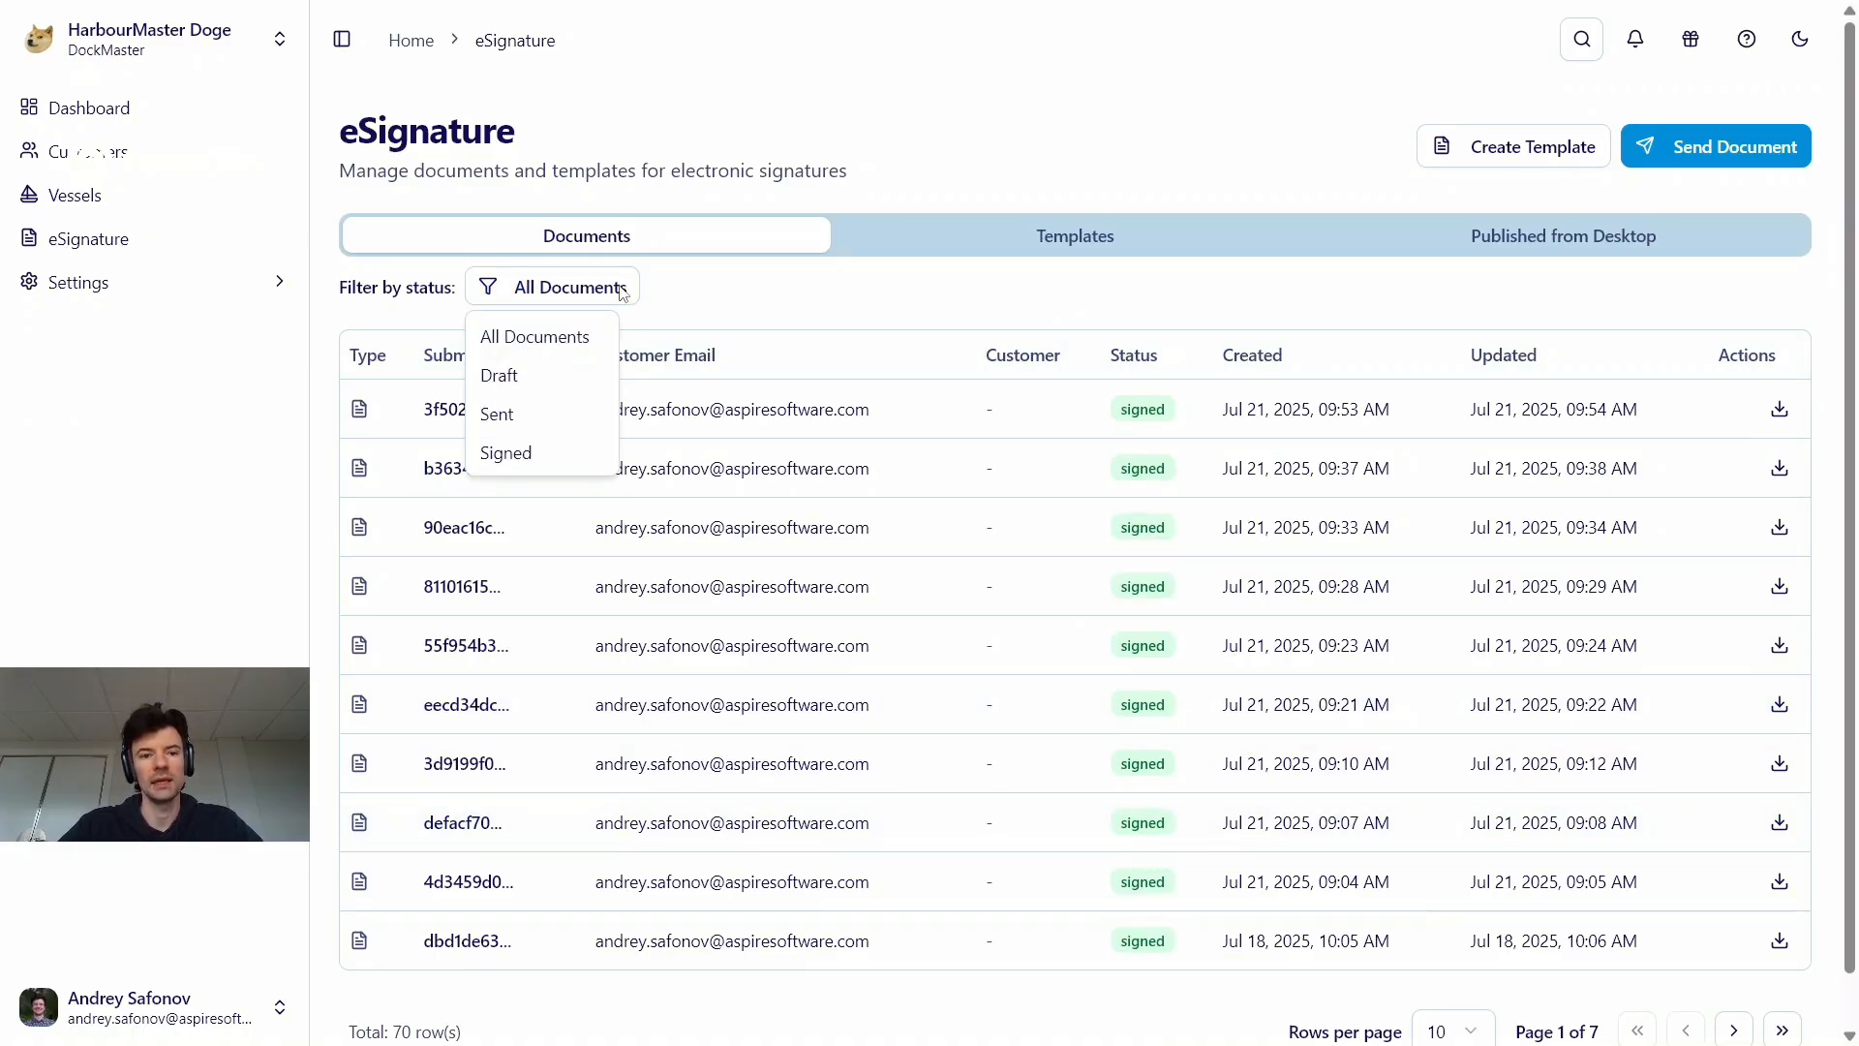
pyautogui.click(730, 297)
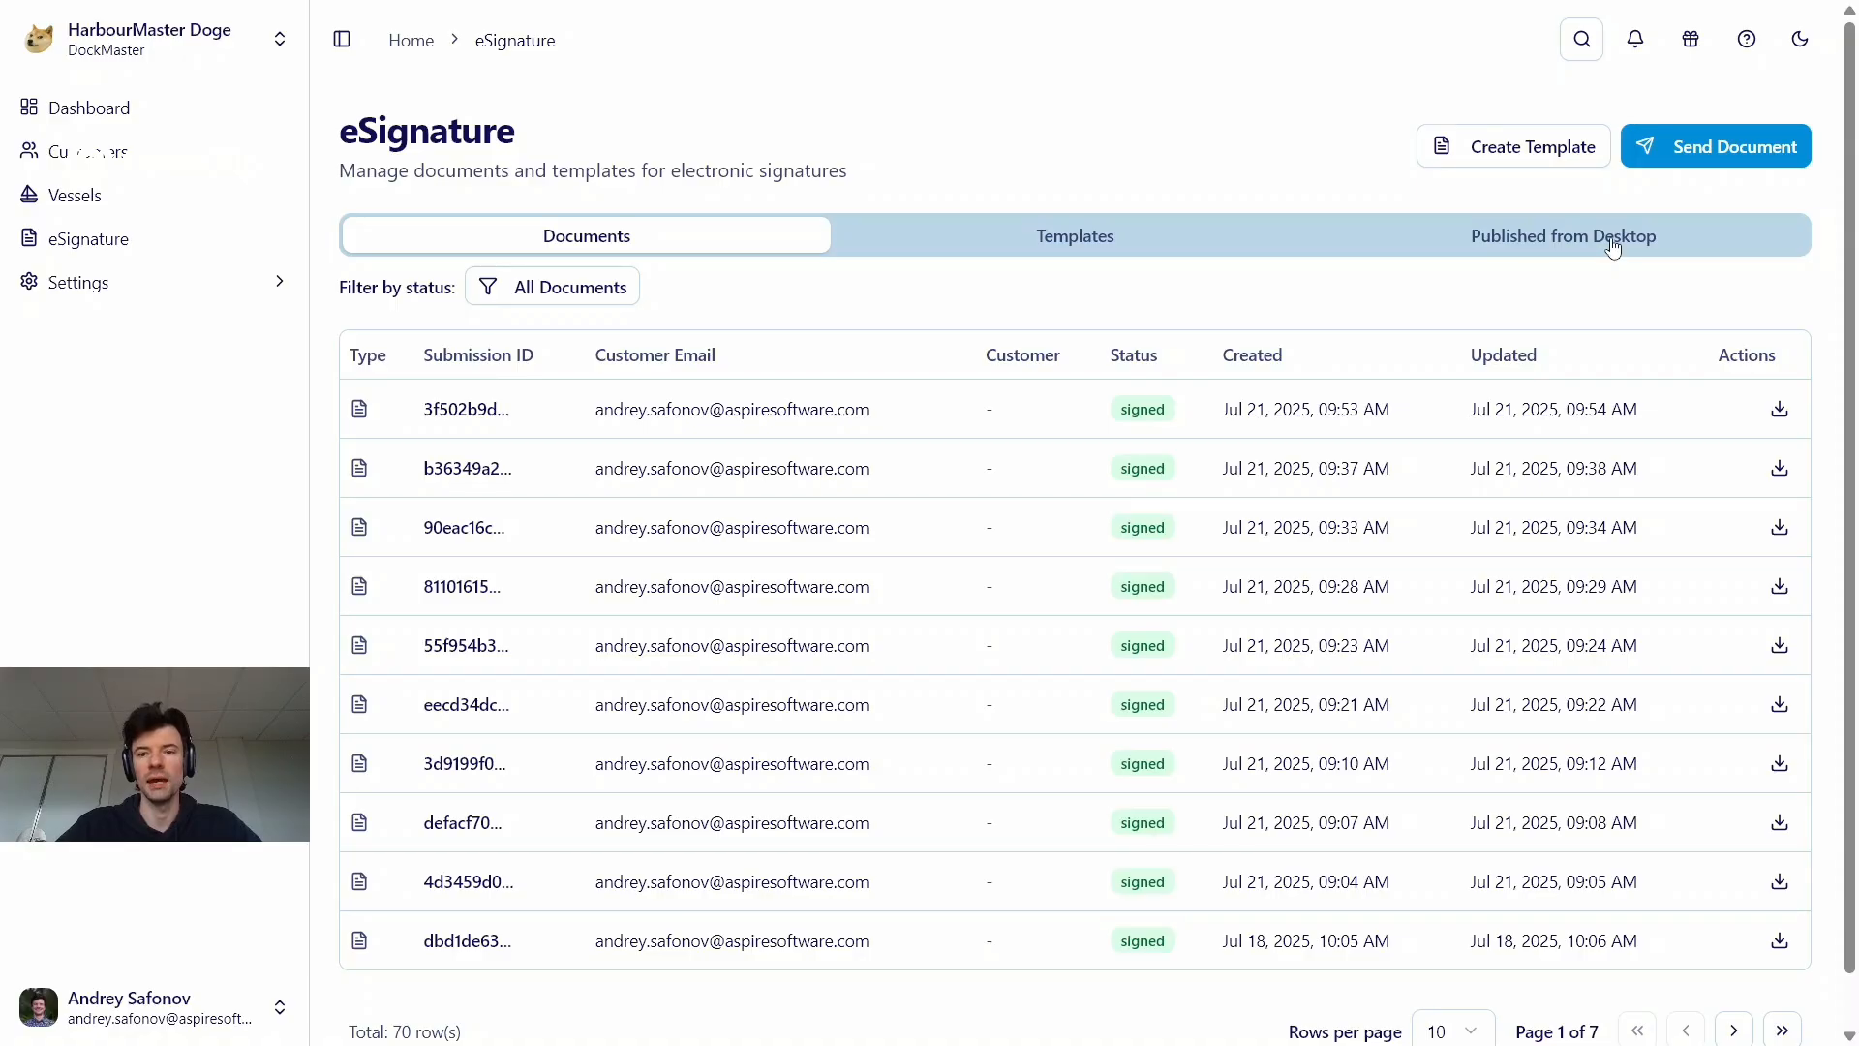
# Create a new eSignature template named "Winter Storage Contract v4" without a description and proceed to the page upload stage
pyautogui.click(1157, 245)
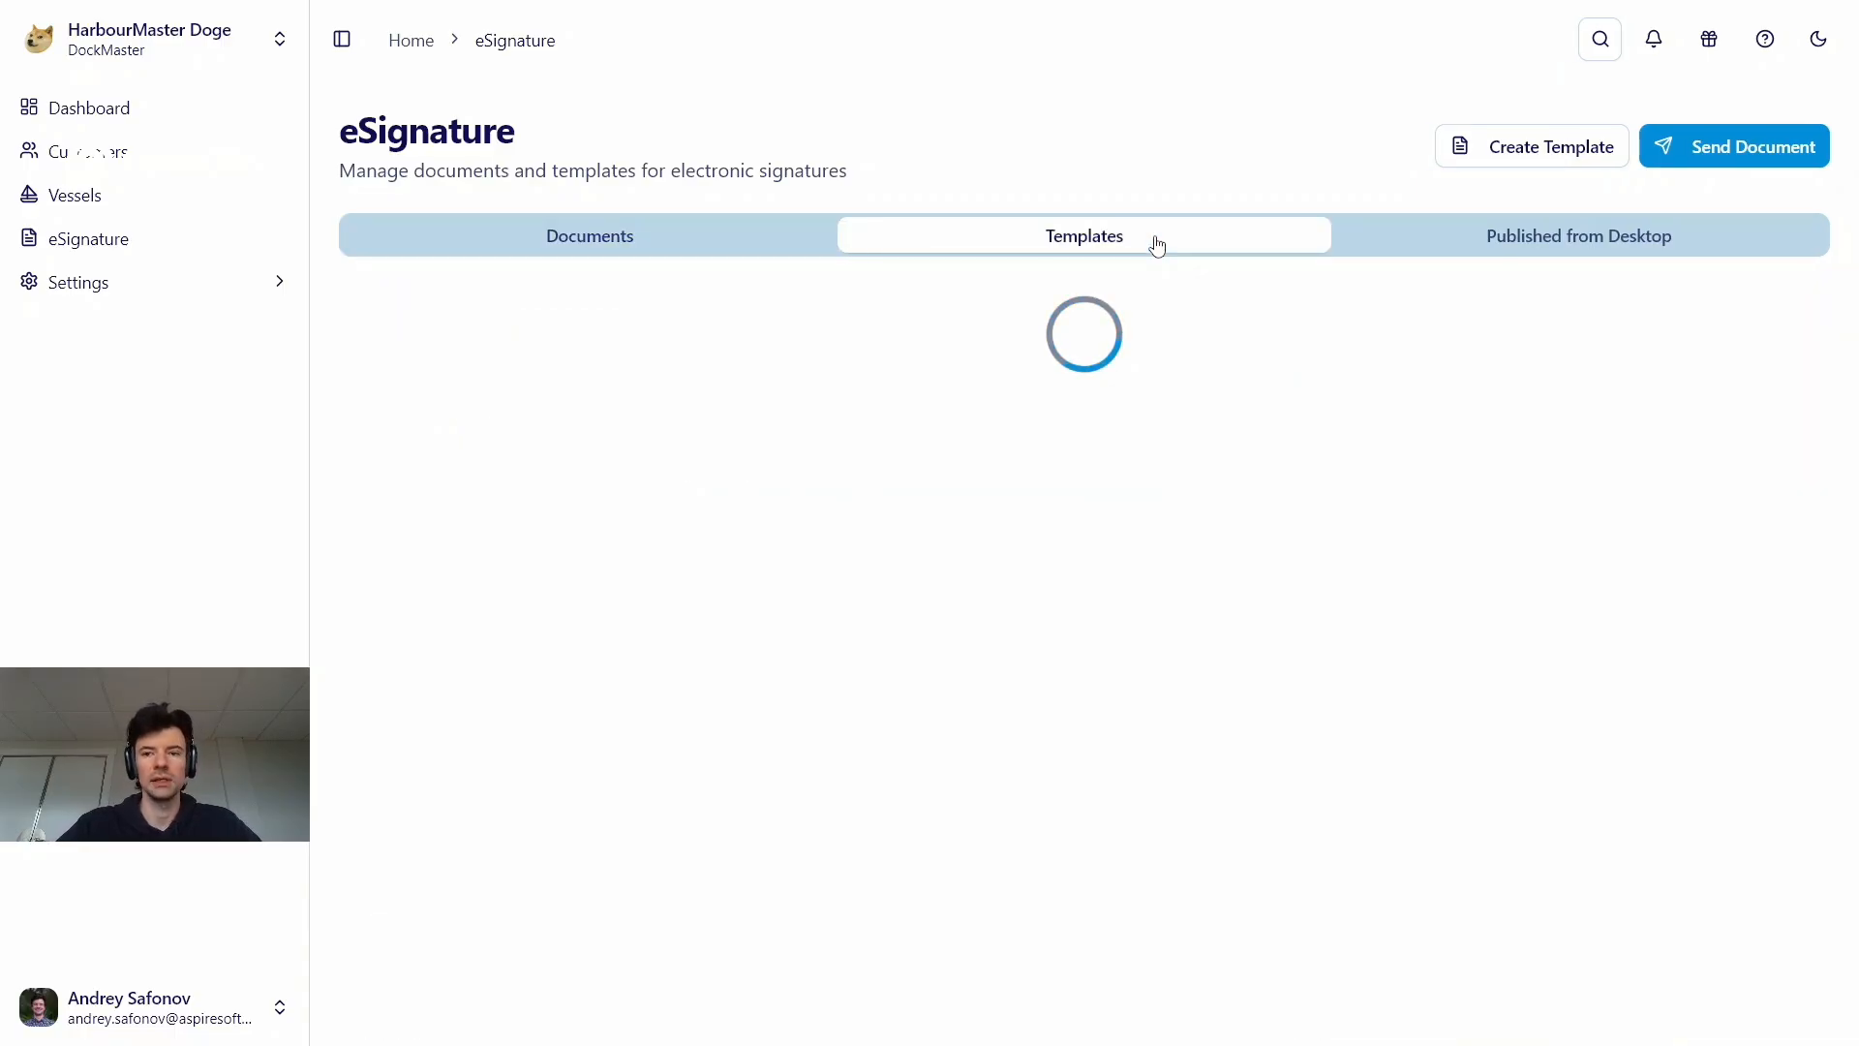
pyautogui.click(1451, 153)
pyautogui.click(889, 394)
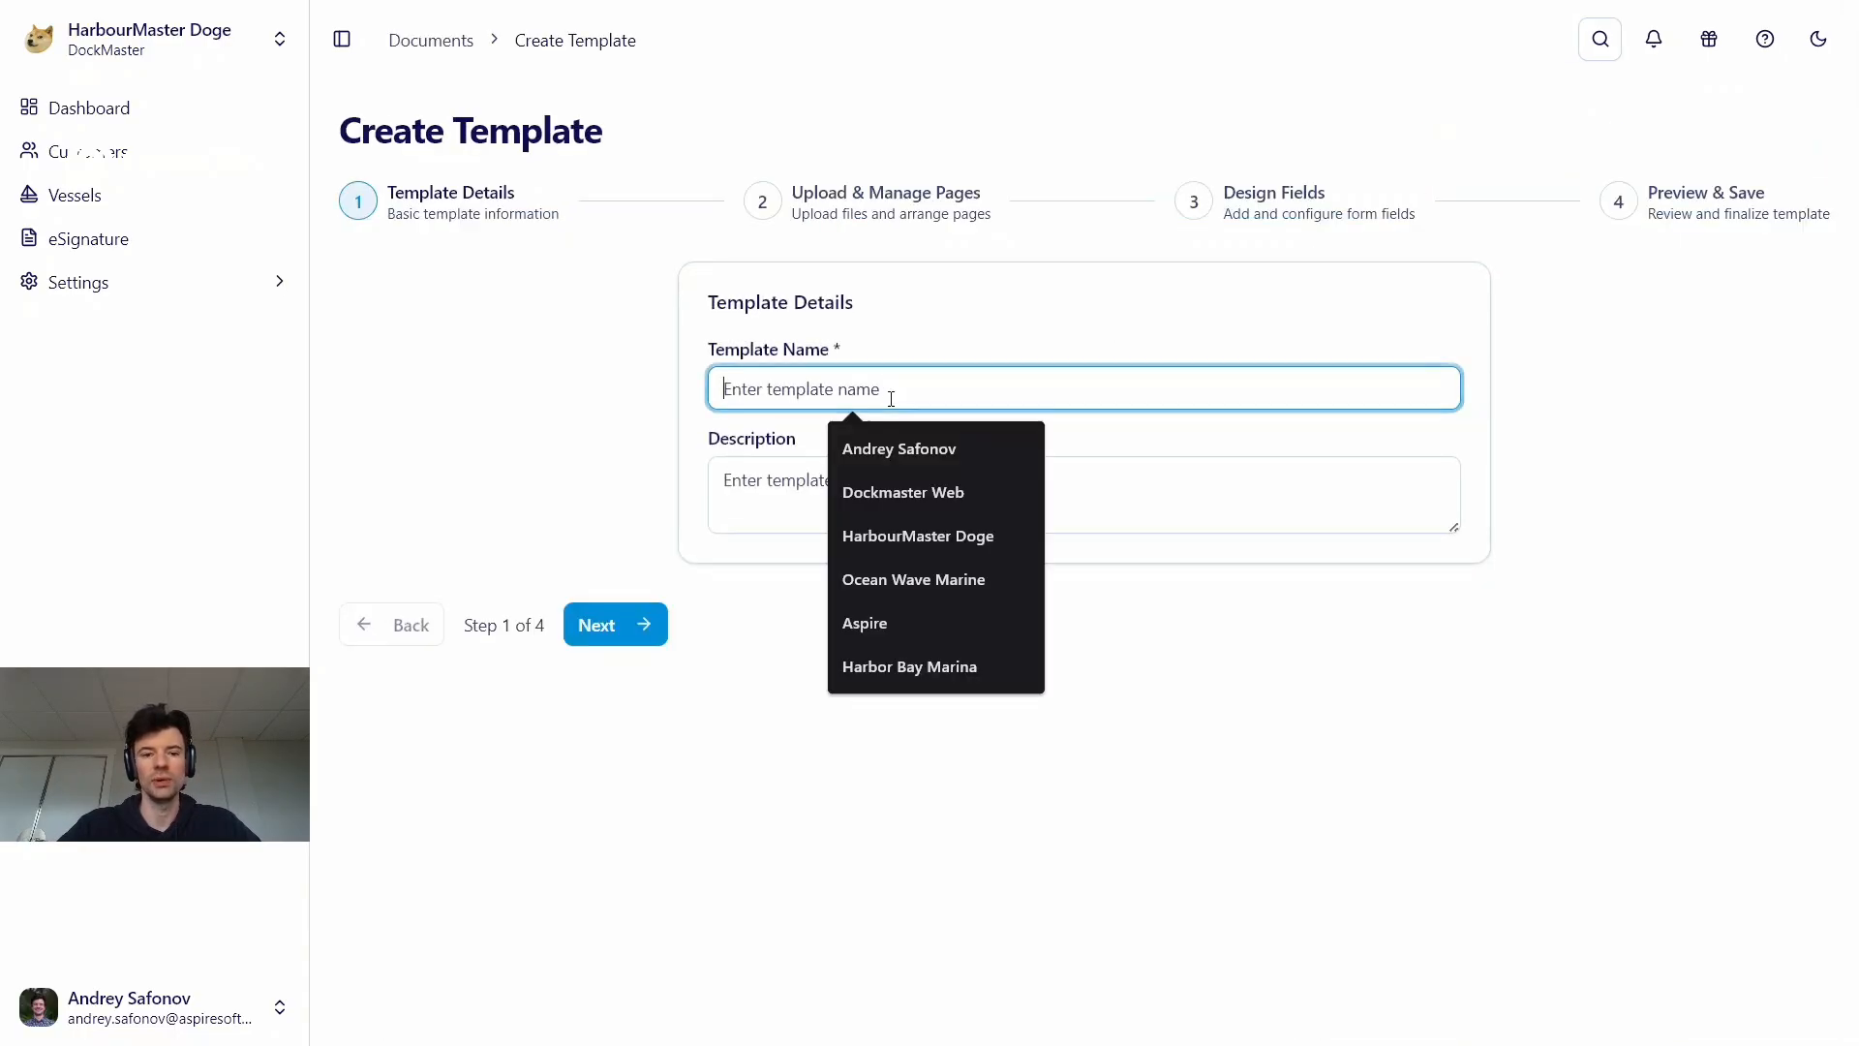
pyautogui.write('Winter Storage ')
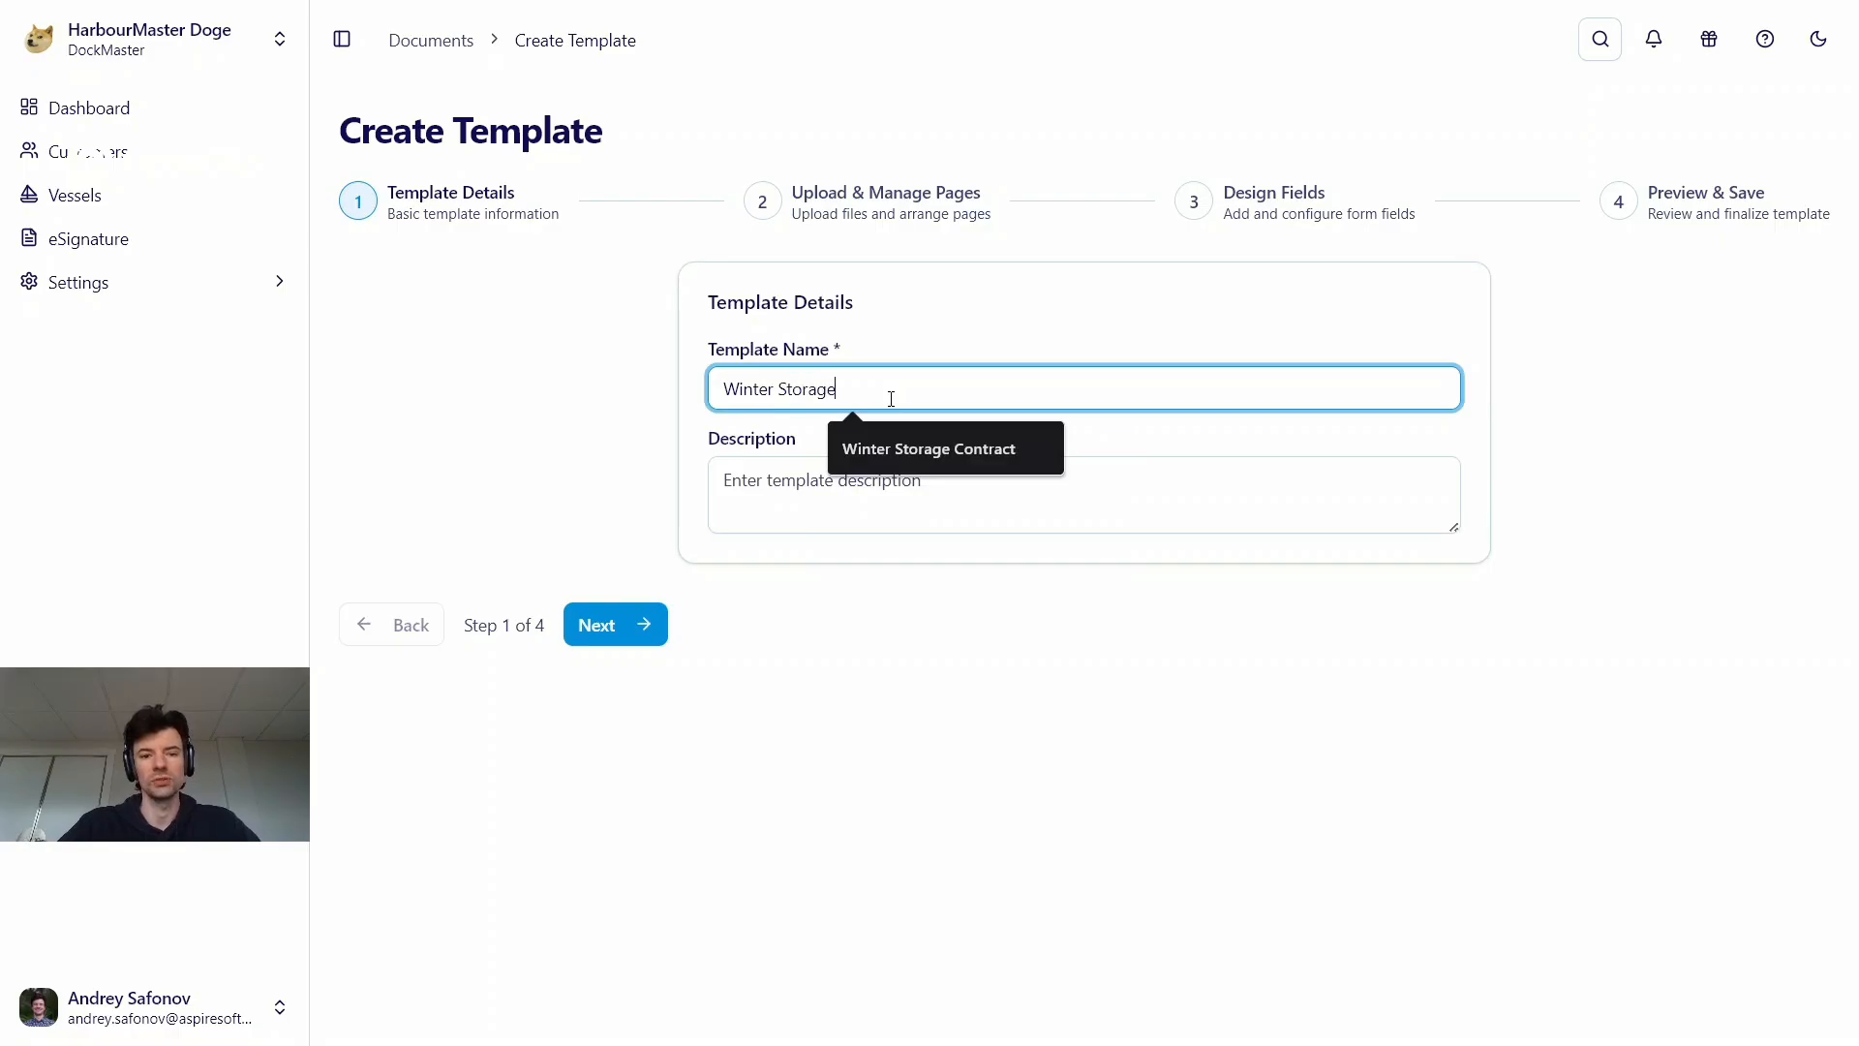
pyautogui.write('Contract v4')
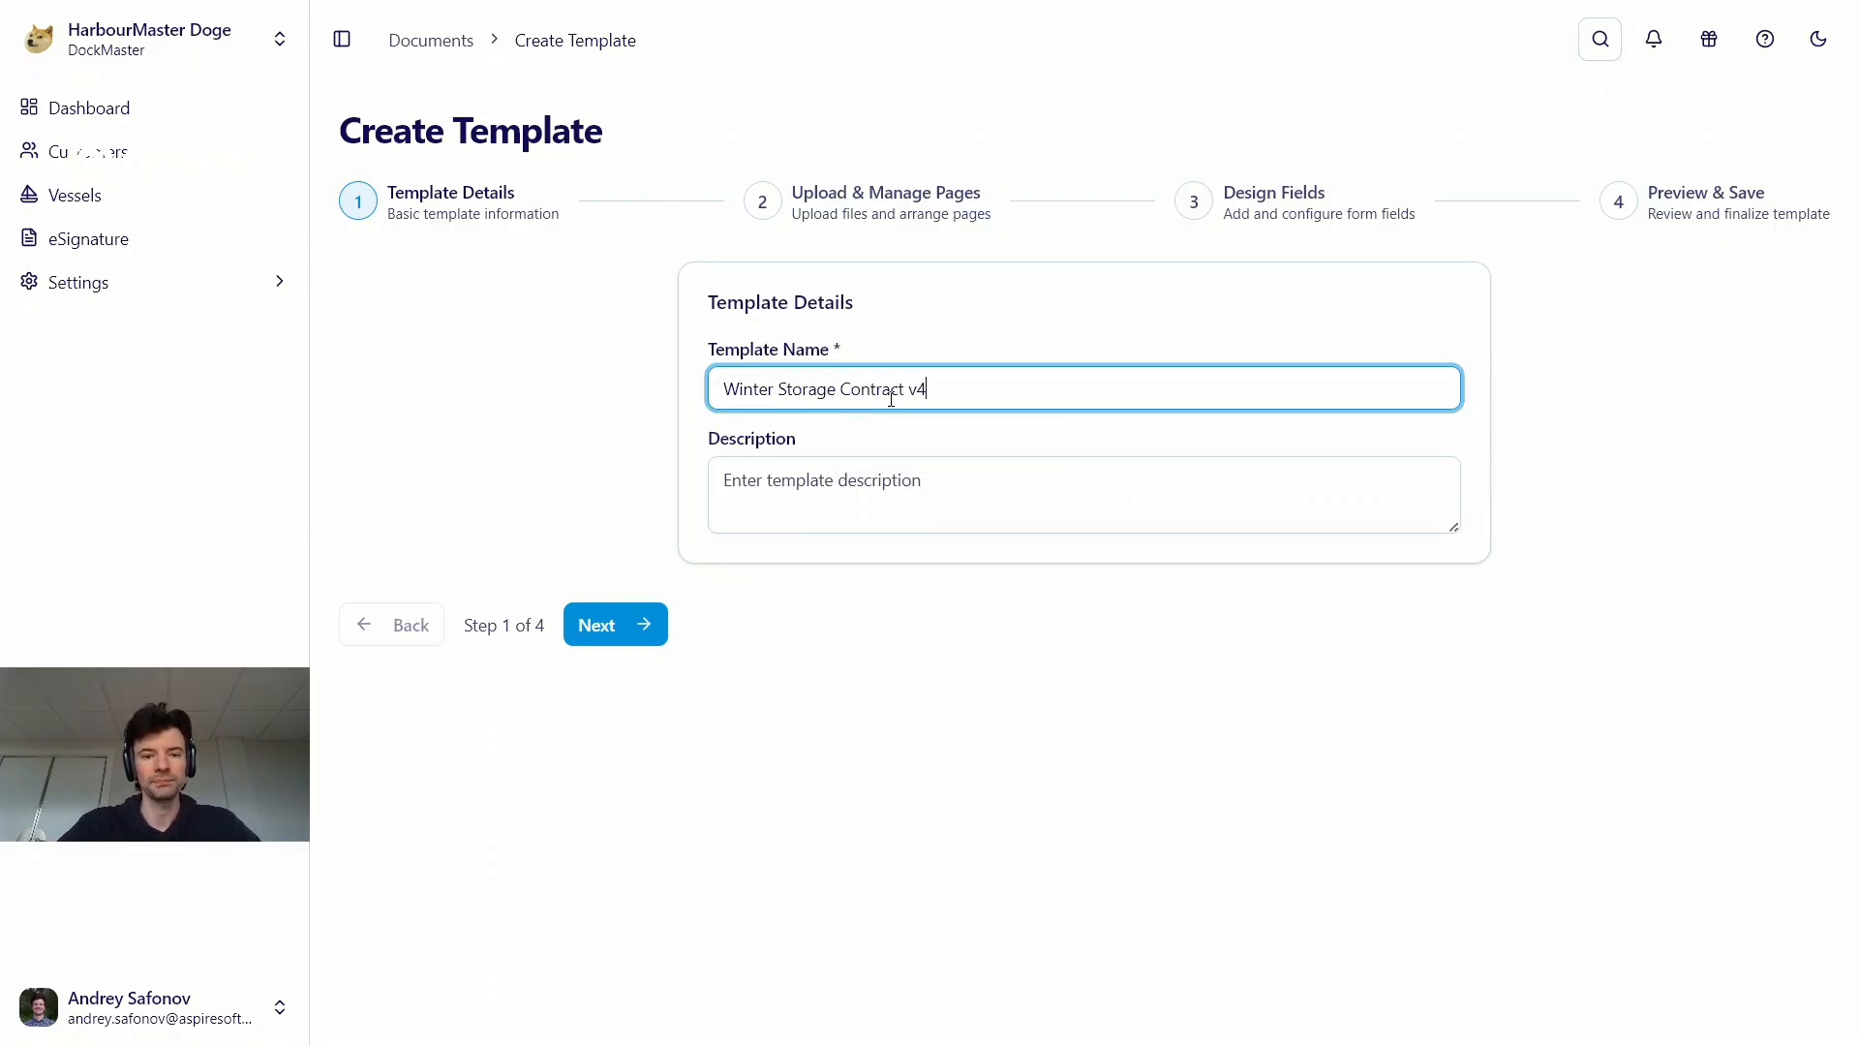
pyautogui.press('Tab')
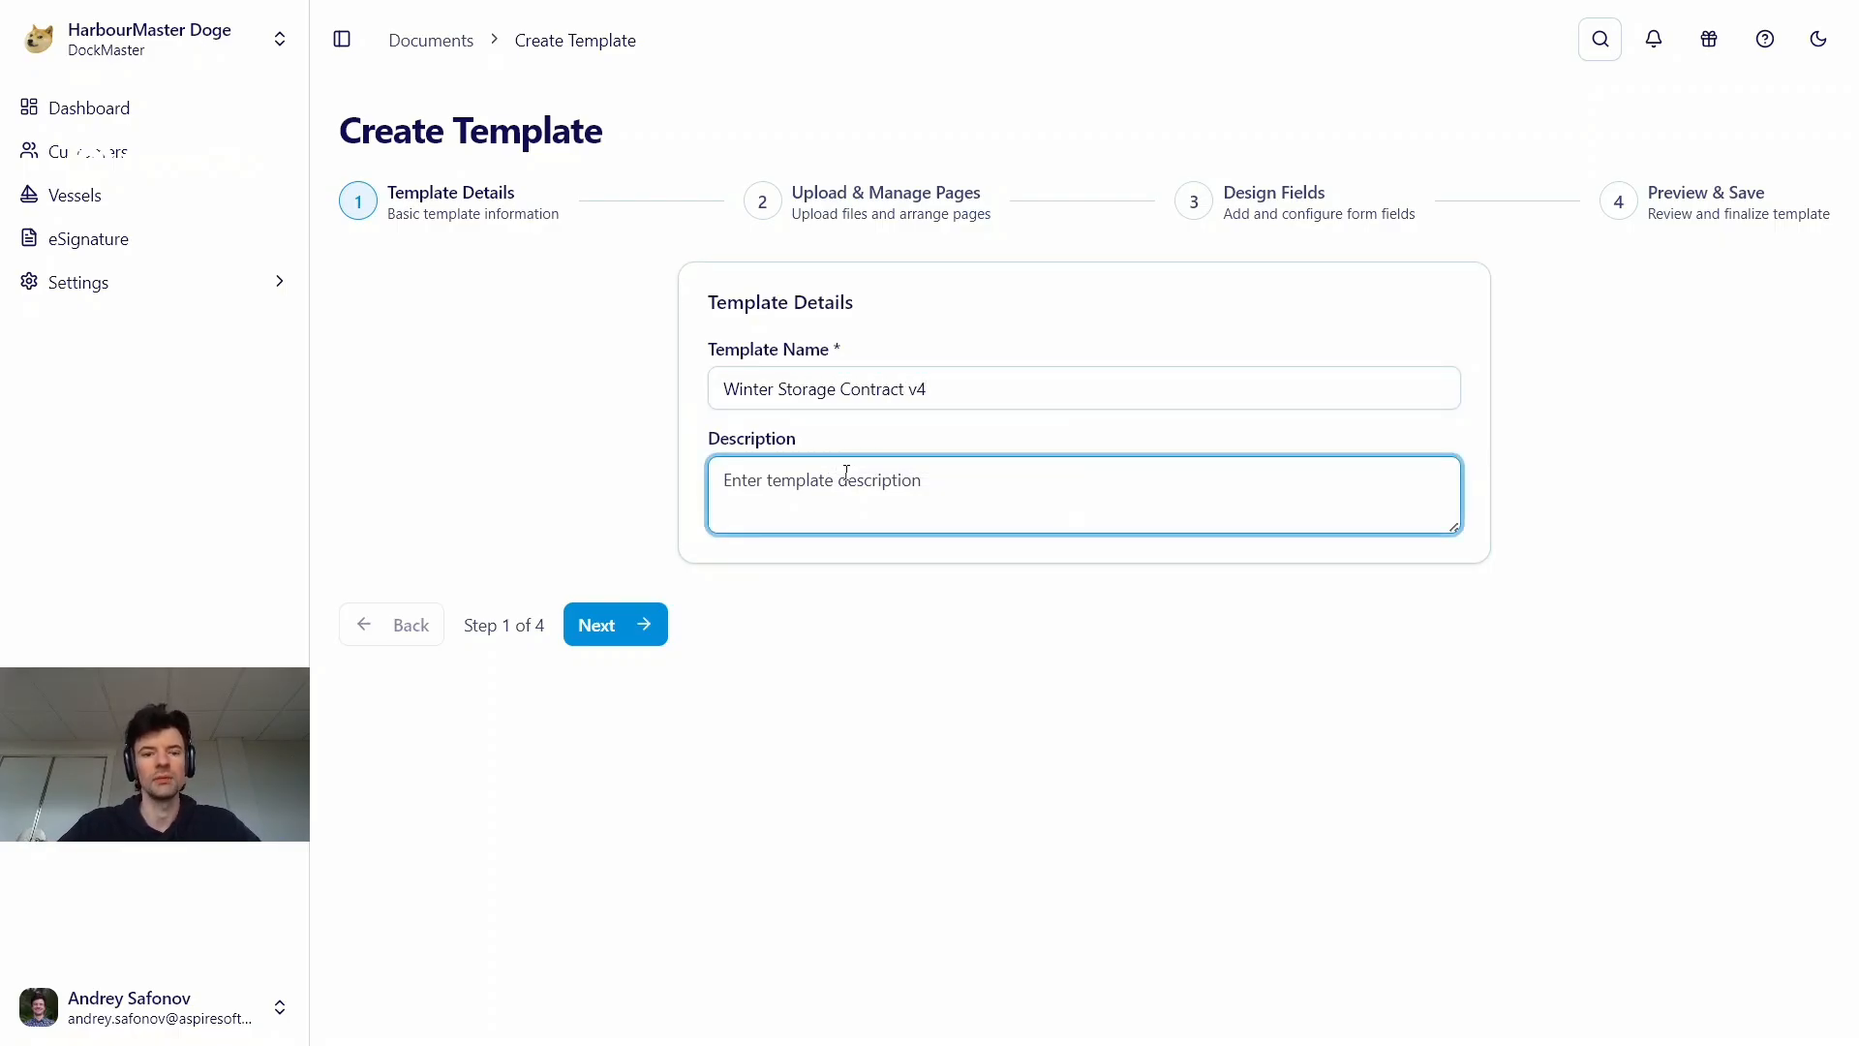
pyautogui.click(635, 627)
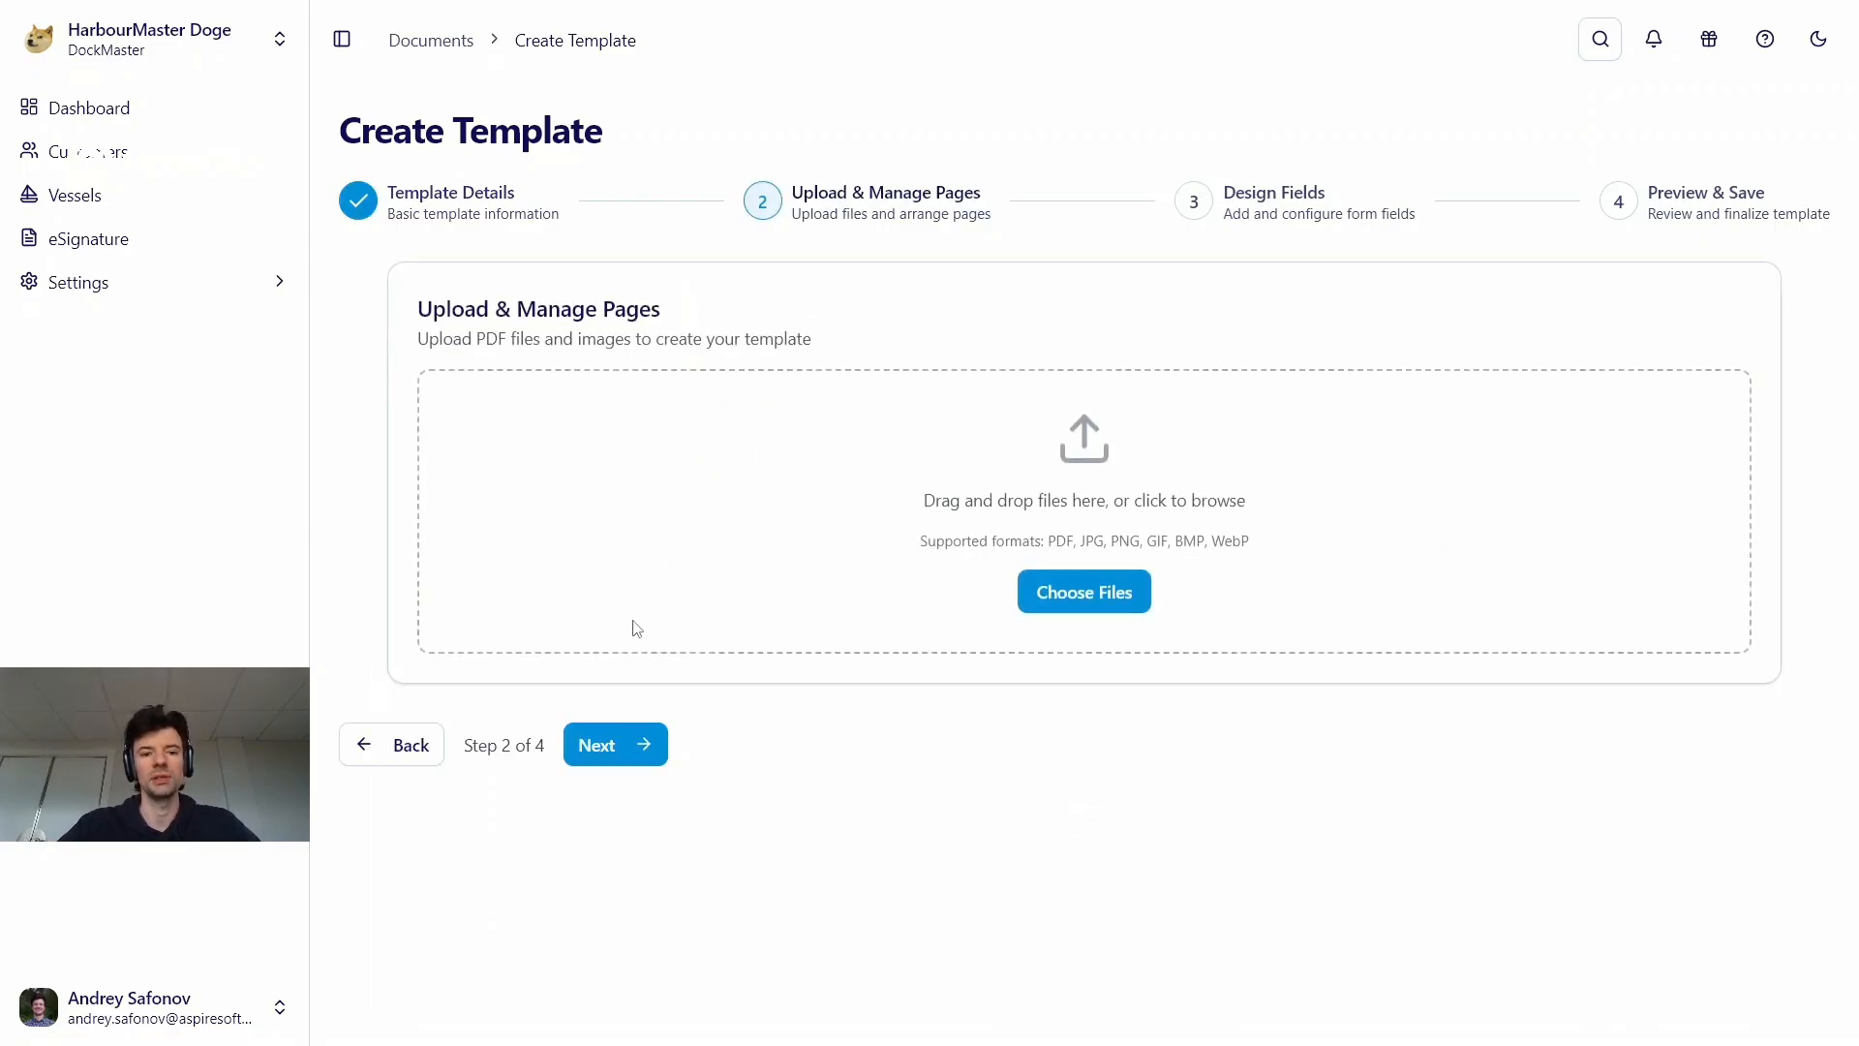
# Upload Winter_Storage_Agreement_DockMaster.pdf from the Pictures folder as the template's pages and continue to the field design stage
pyautogui.click(1065, 592)
pyautogui.scroll(-5, 806, 537)
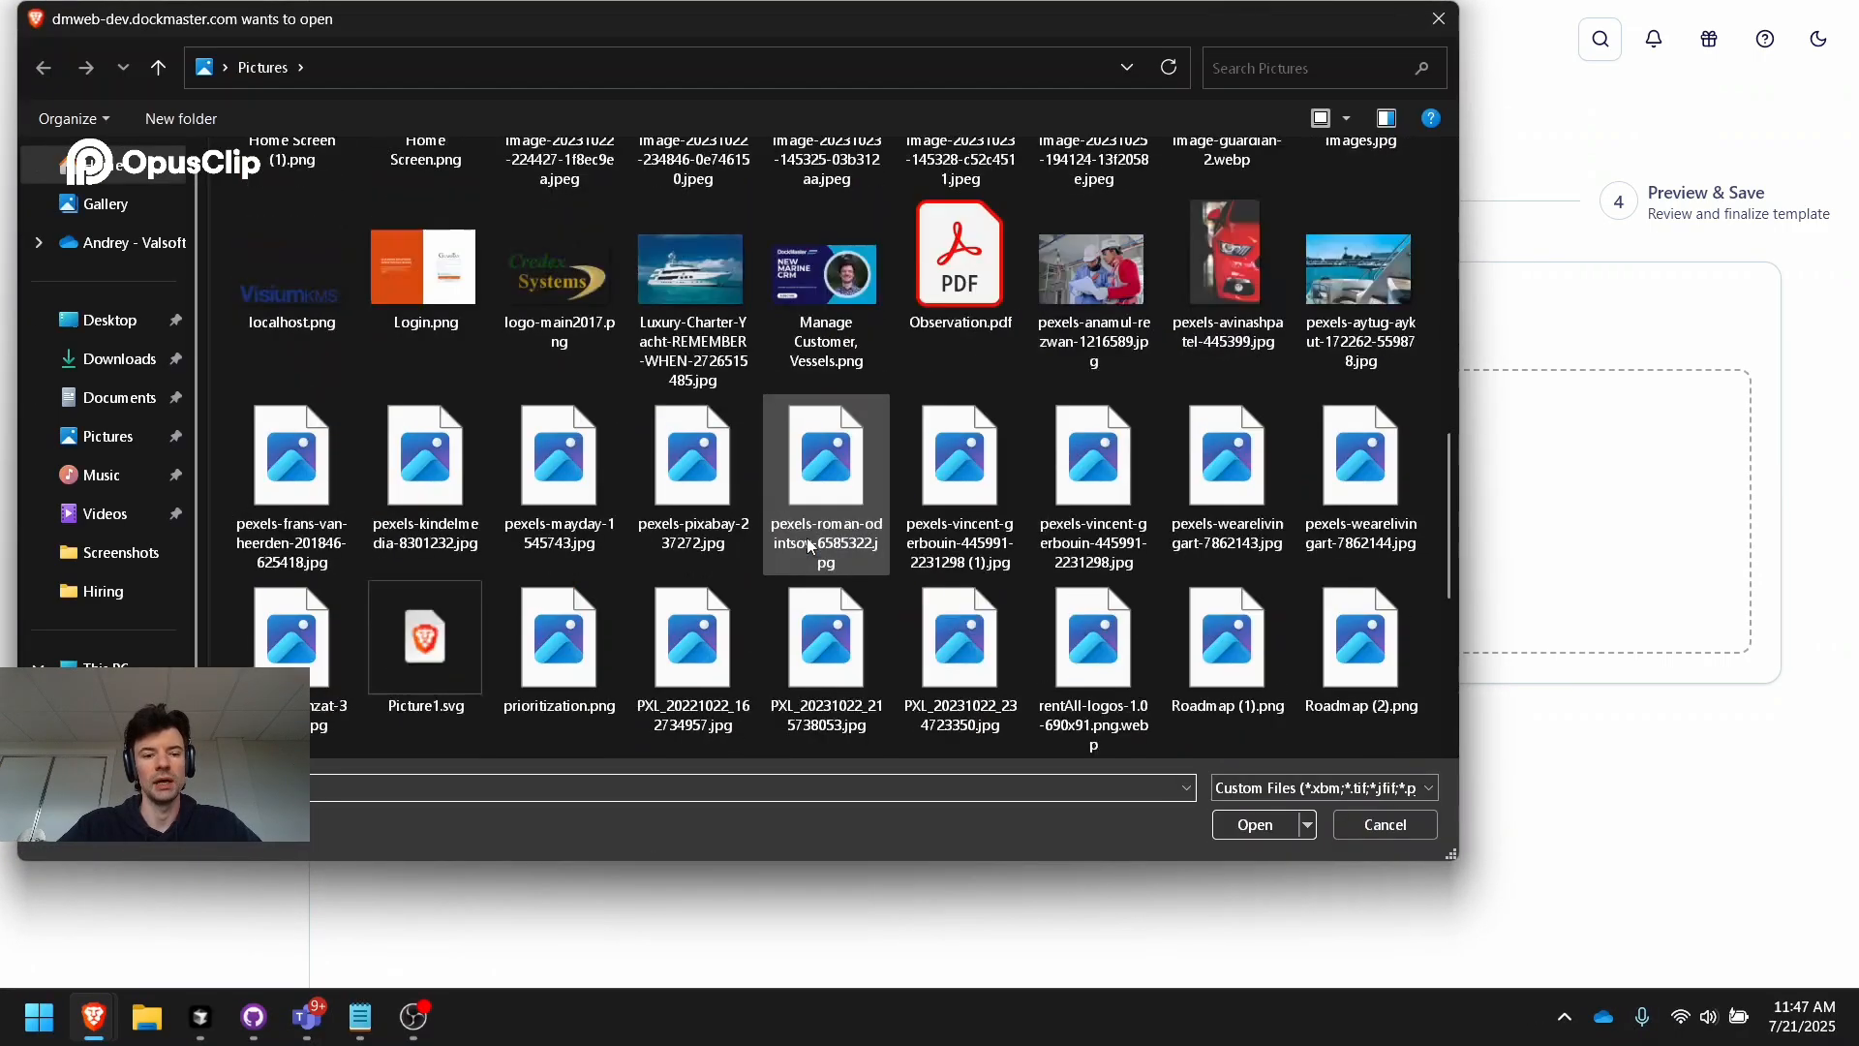
pyautogui.scroll(-5, 806, 538)
pyautogui.click(559, 649)
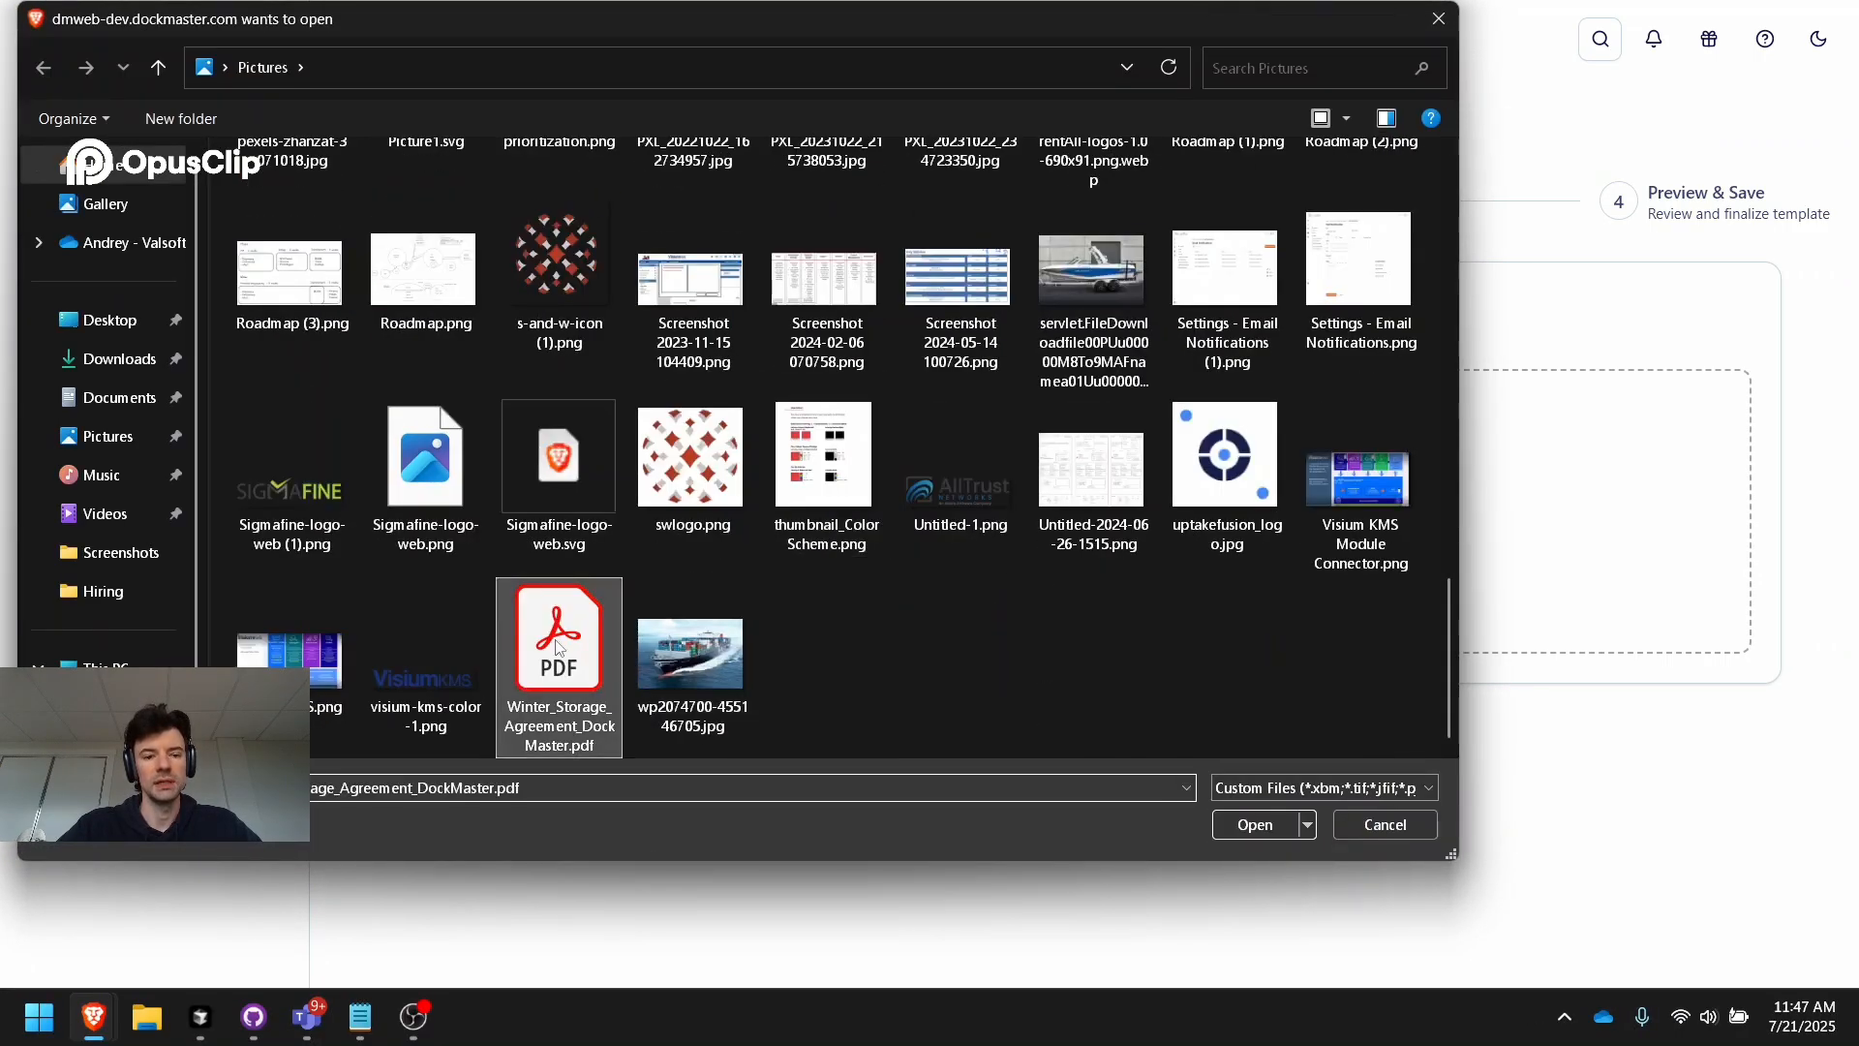
pyautogui.click(1218, 825)
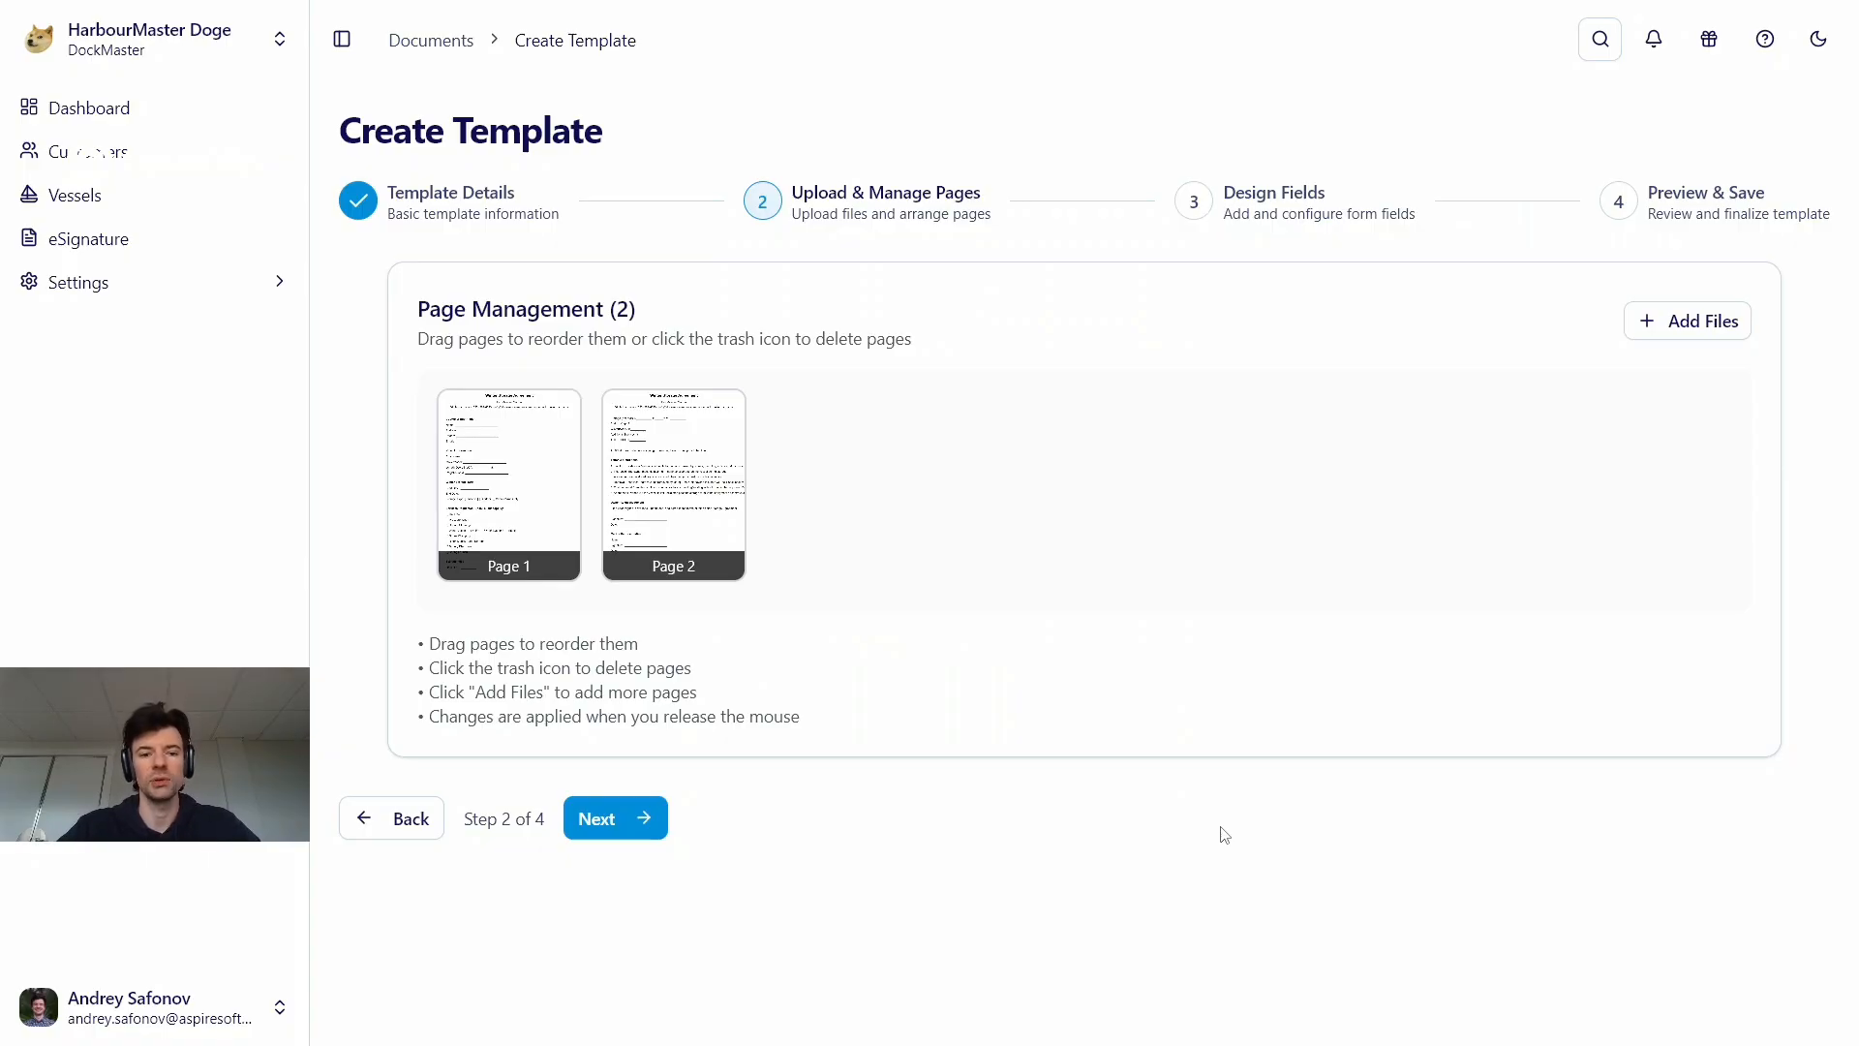
pyautogui.click(643, 818)
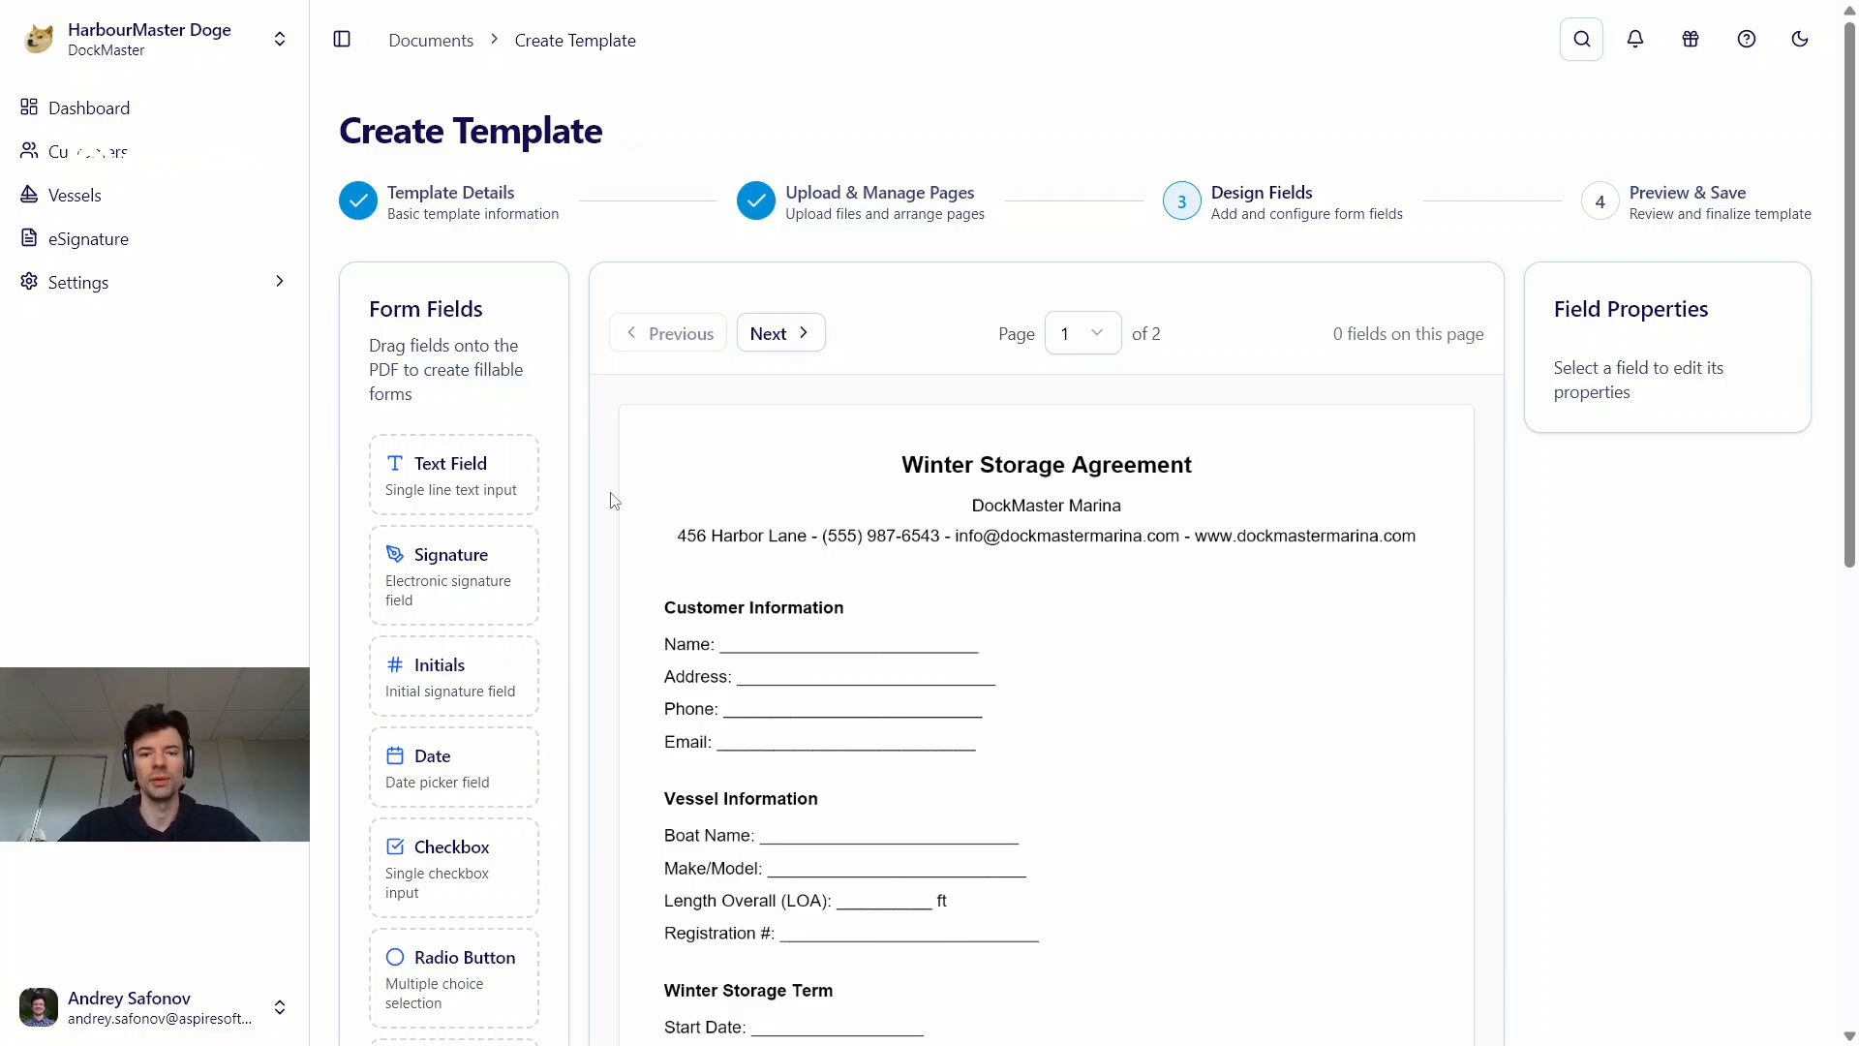
# Review the agreement and its page thumbnails in the page management stage, and return to field design
pyautogui.scroll(-9, 610, 501)
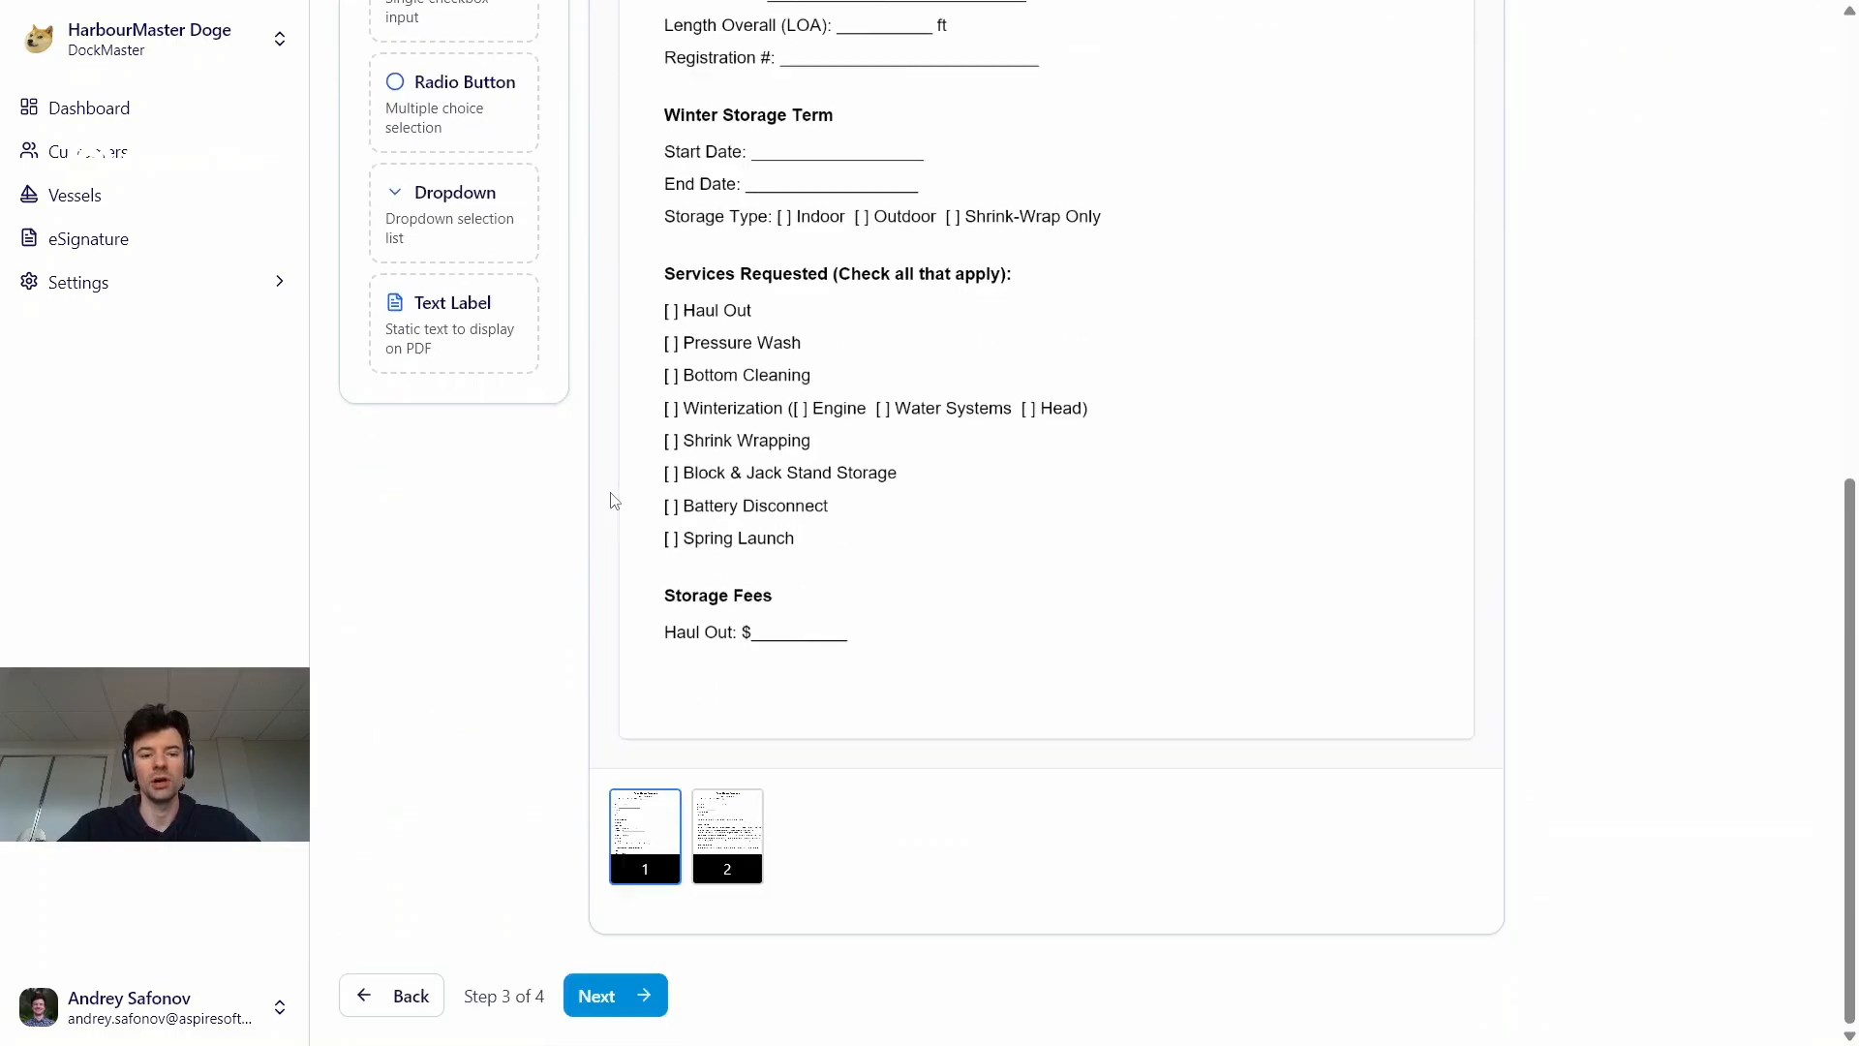
pyautogui.click(397, 995)
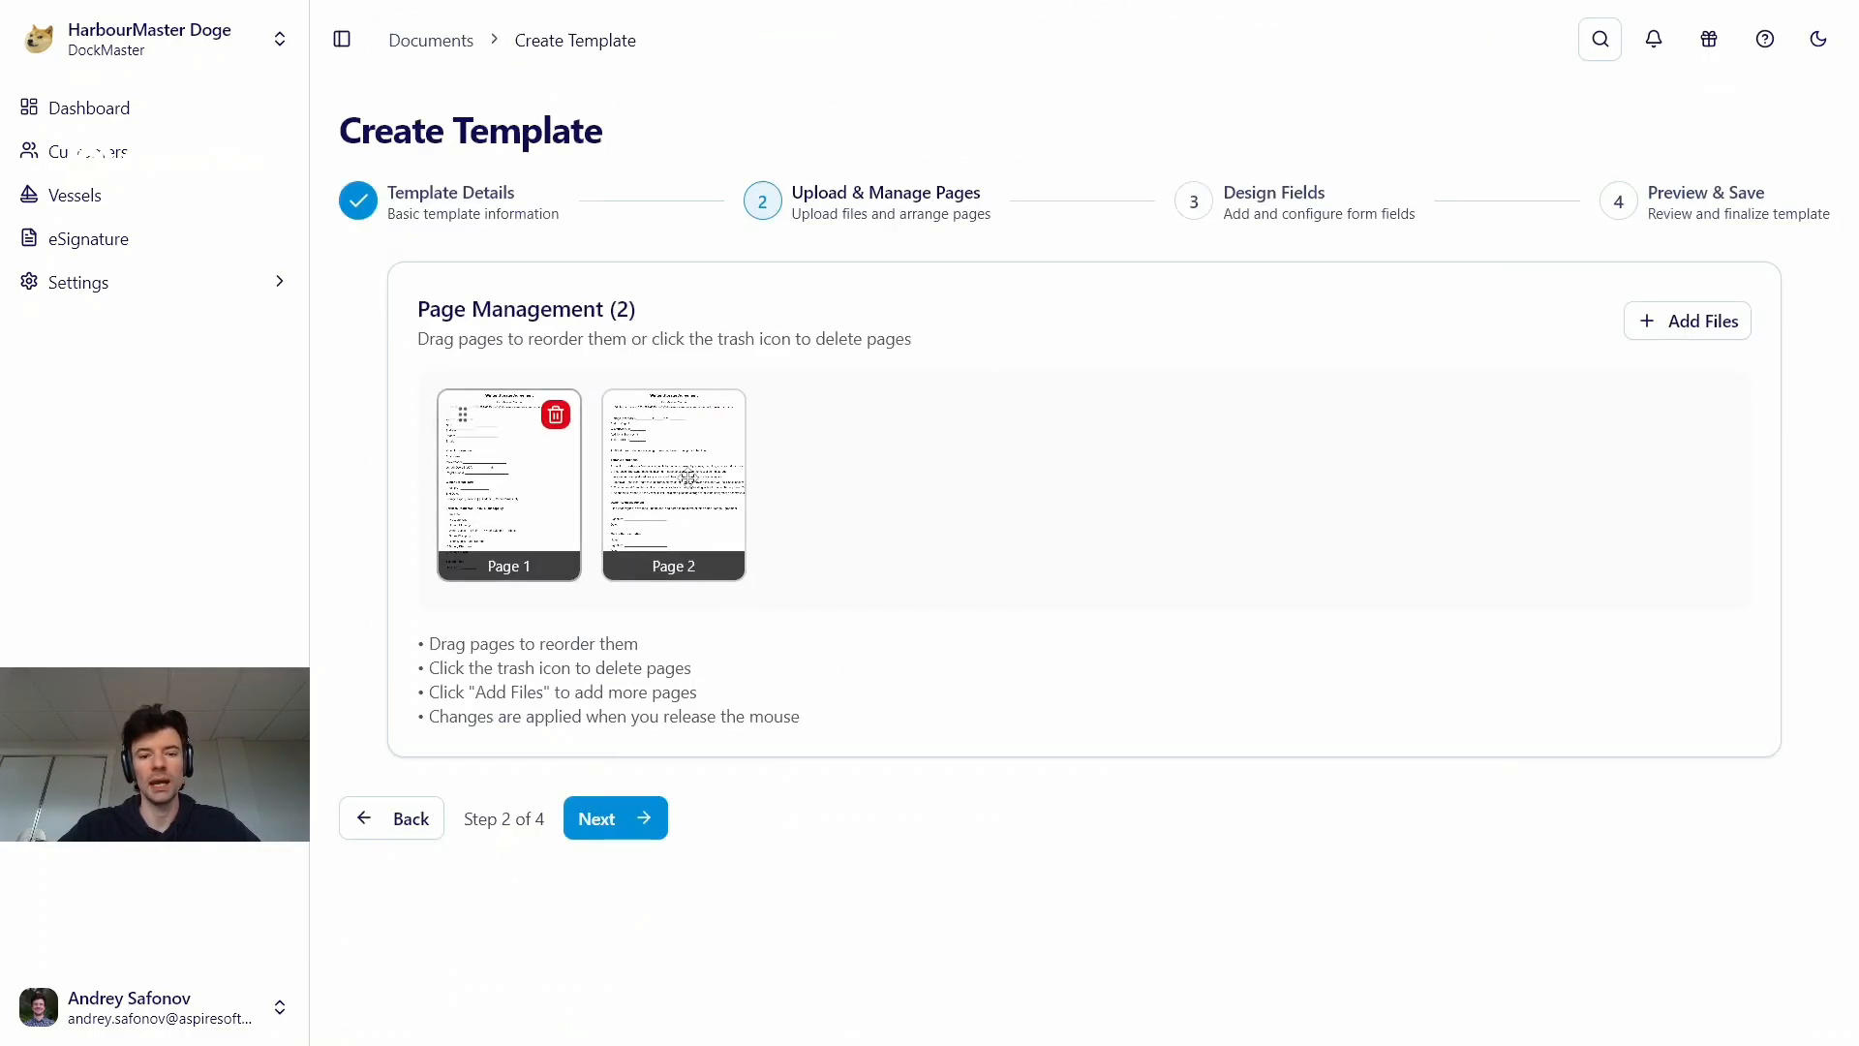
pyautogui.moveTo(722, 427)
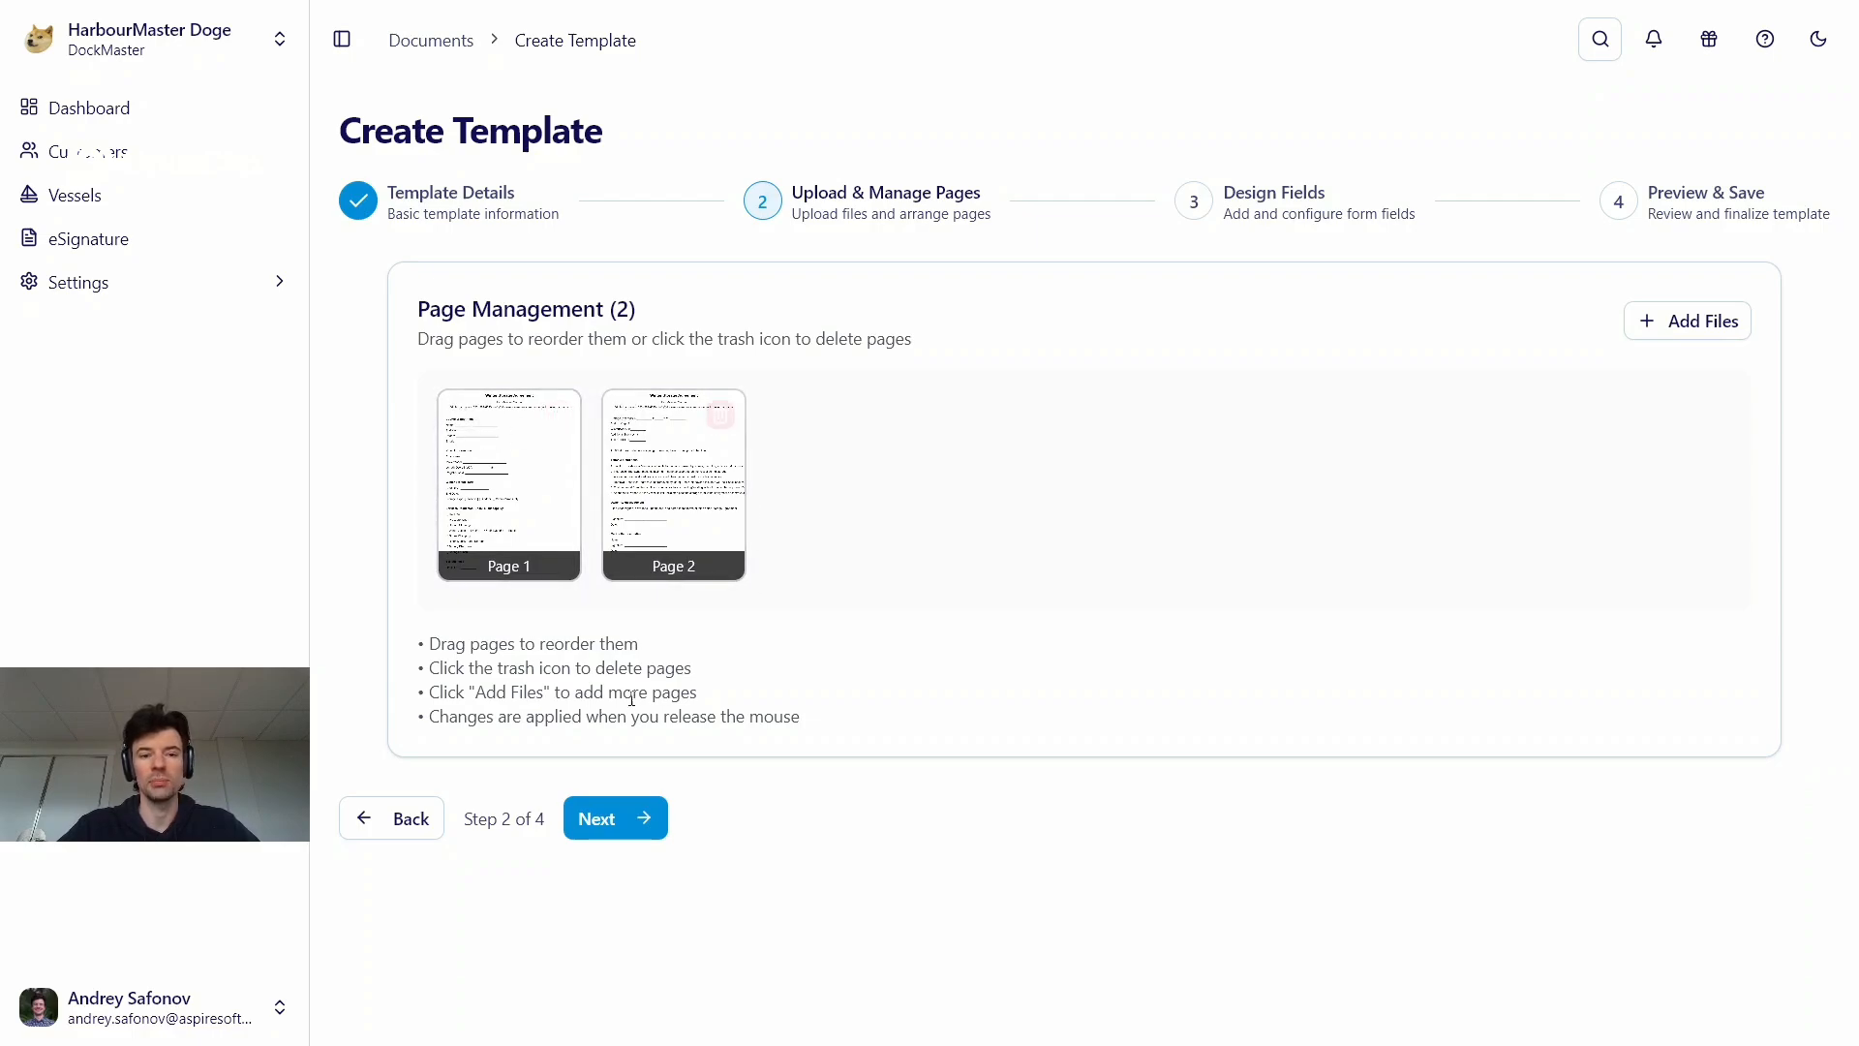
pyautogui.click(595, 818)
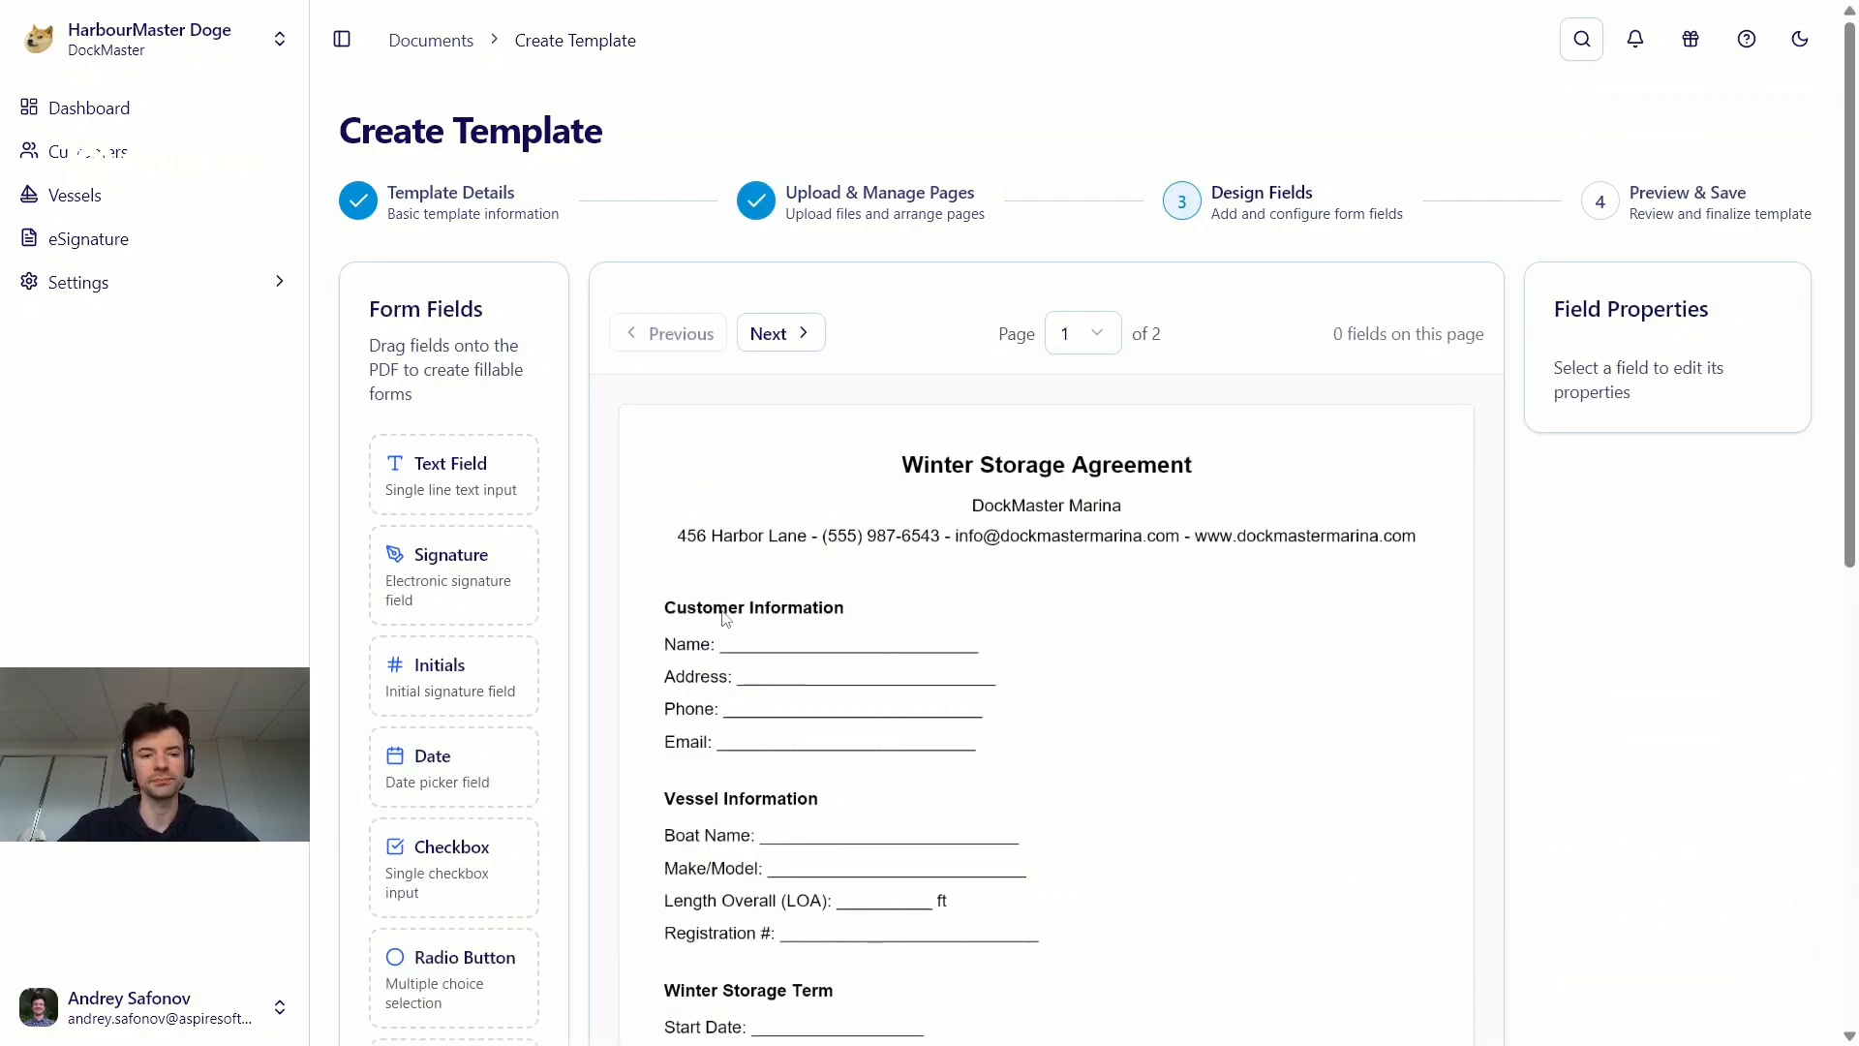
# Place a text field on the customer's Name line, widen it to about 182 to cover the line, and select it
pyautogui.scroll(-1, 729, 615)
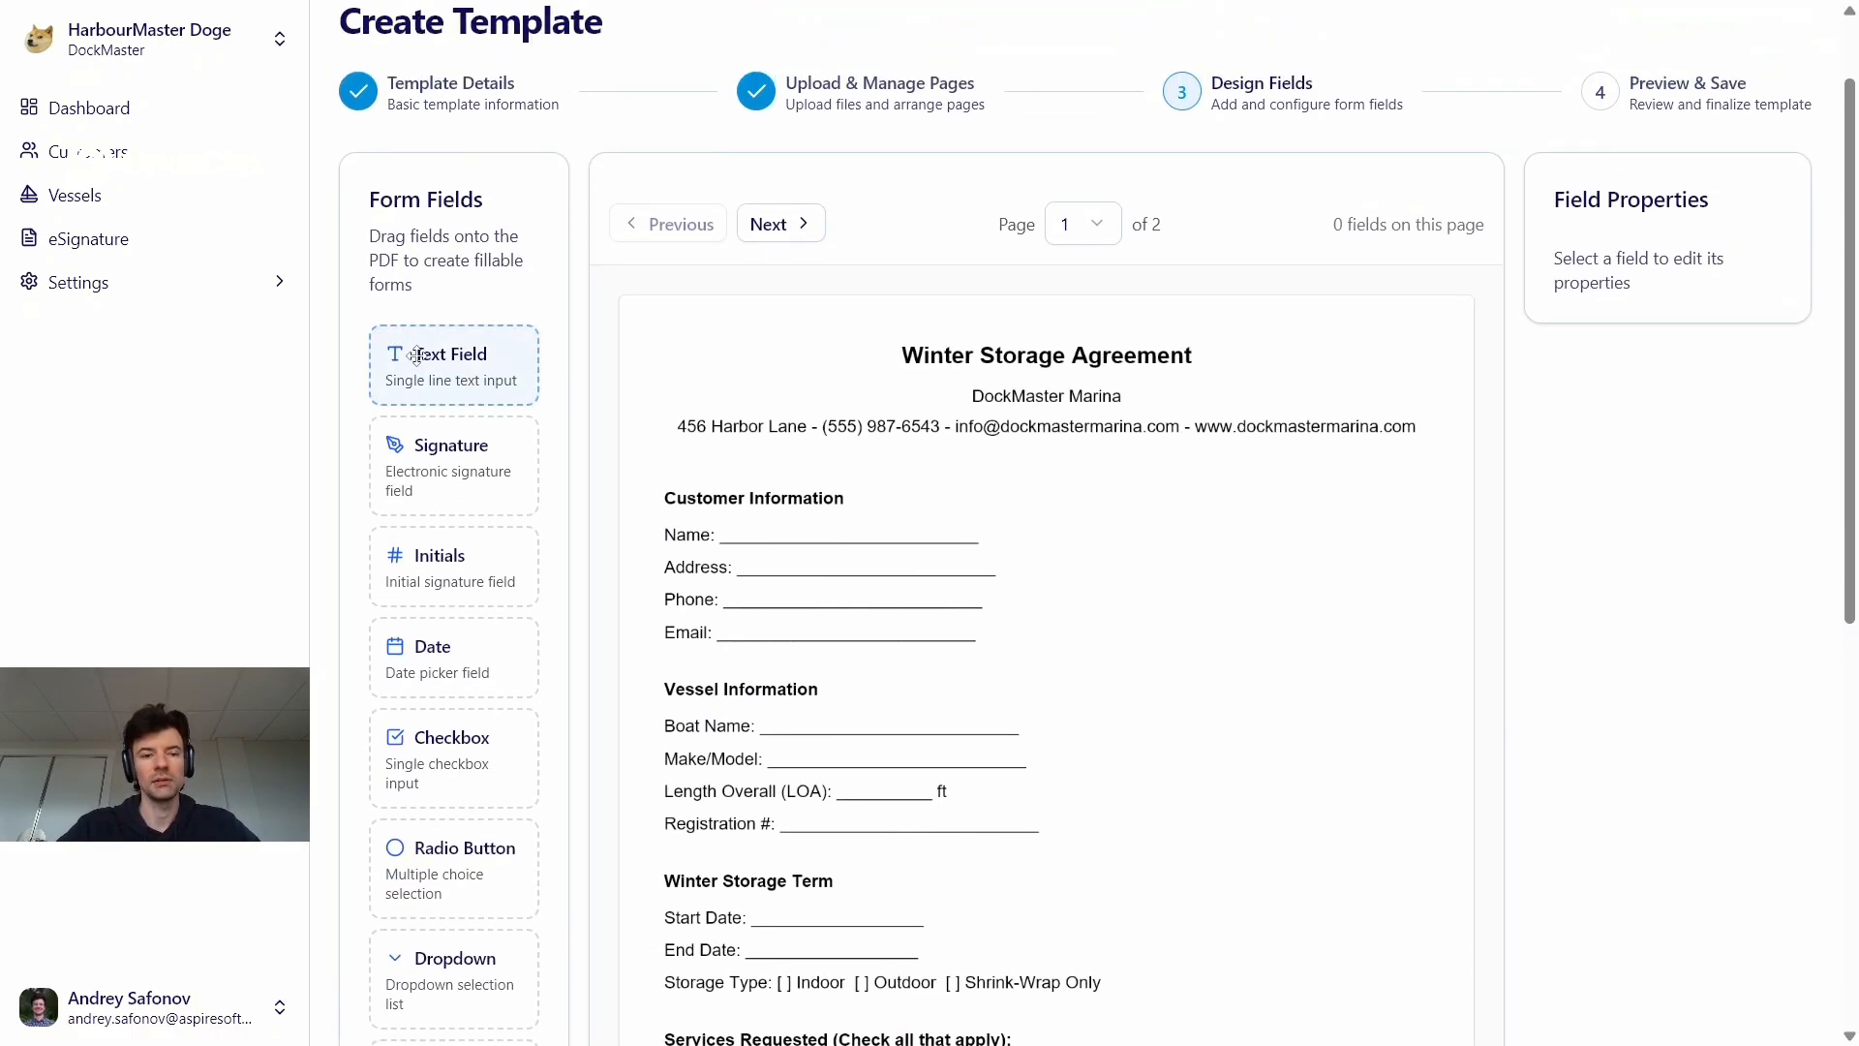
pyautogui.moveTo(416, 355); pyautogui.dragTo(750, 540)
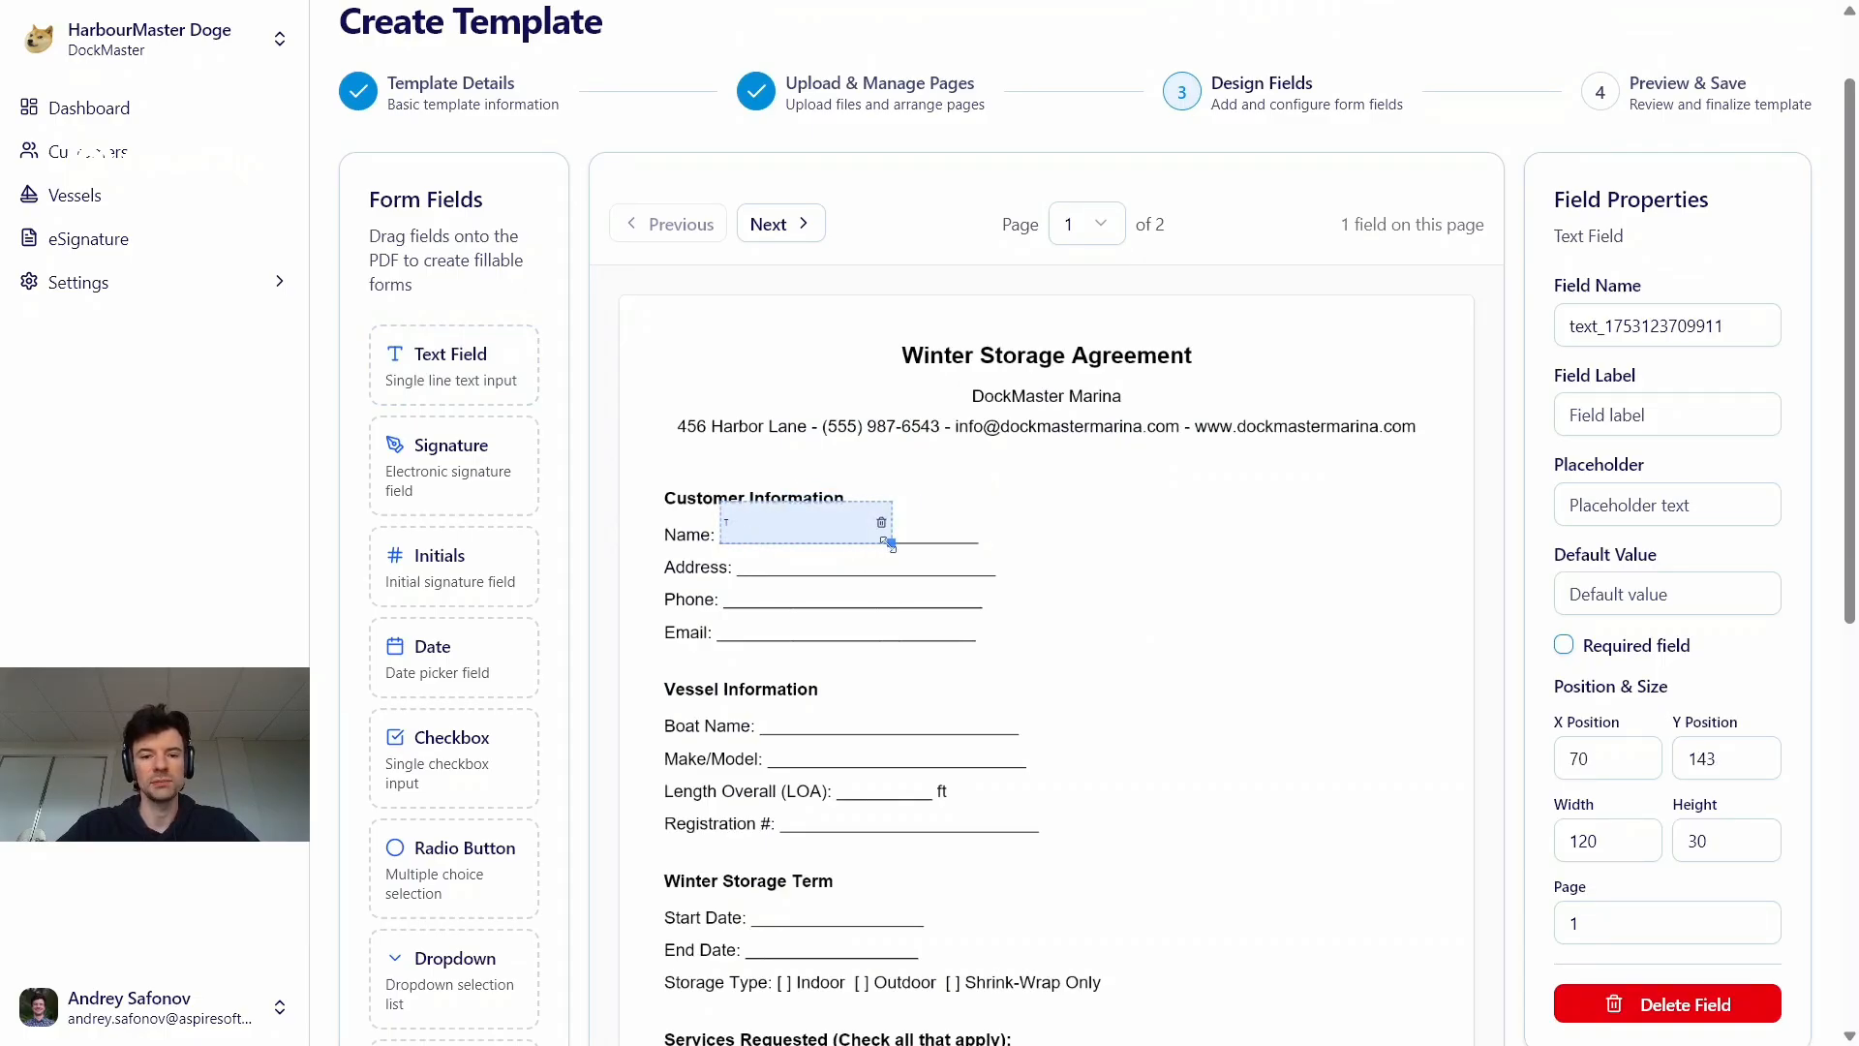
pyautogui.moveTo(890, 544); pyautogui.dragTo(980, 544)
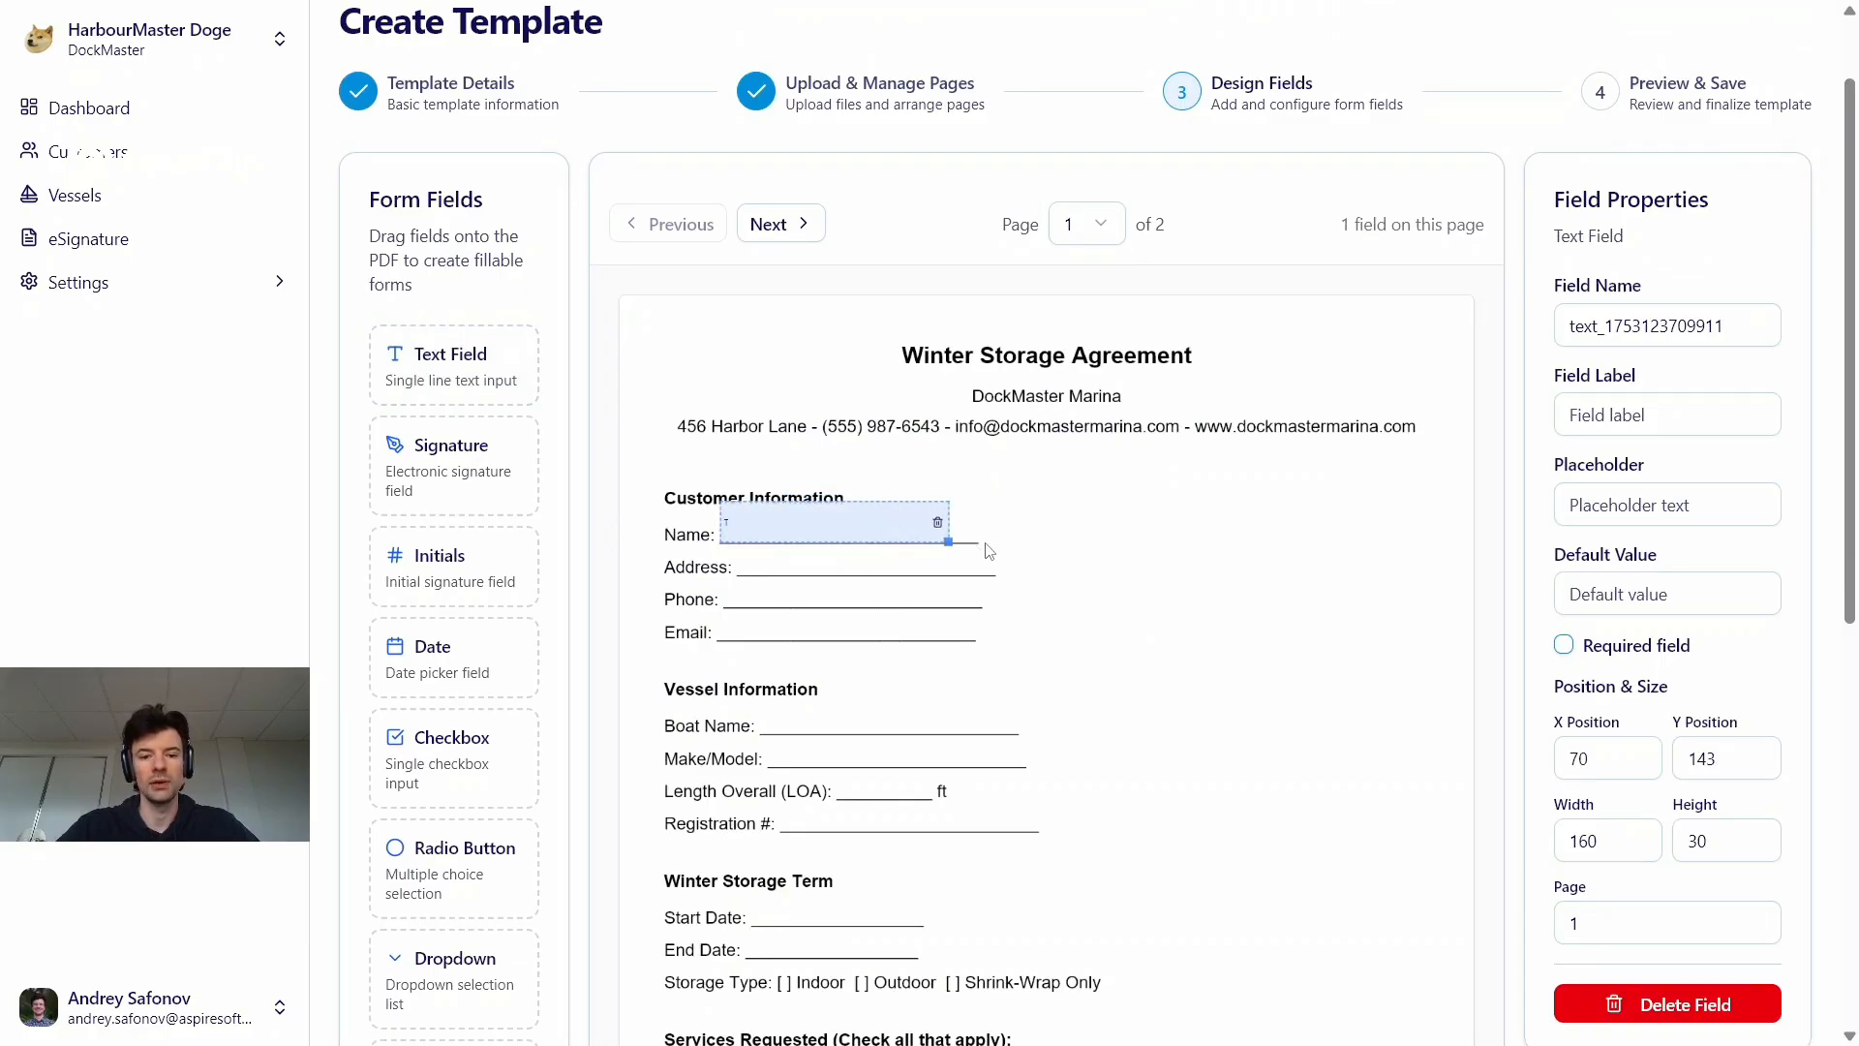
pyautogui.click(1041, 551)
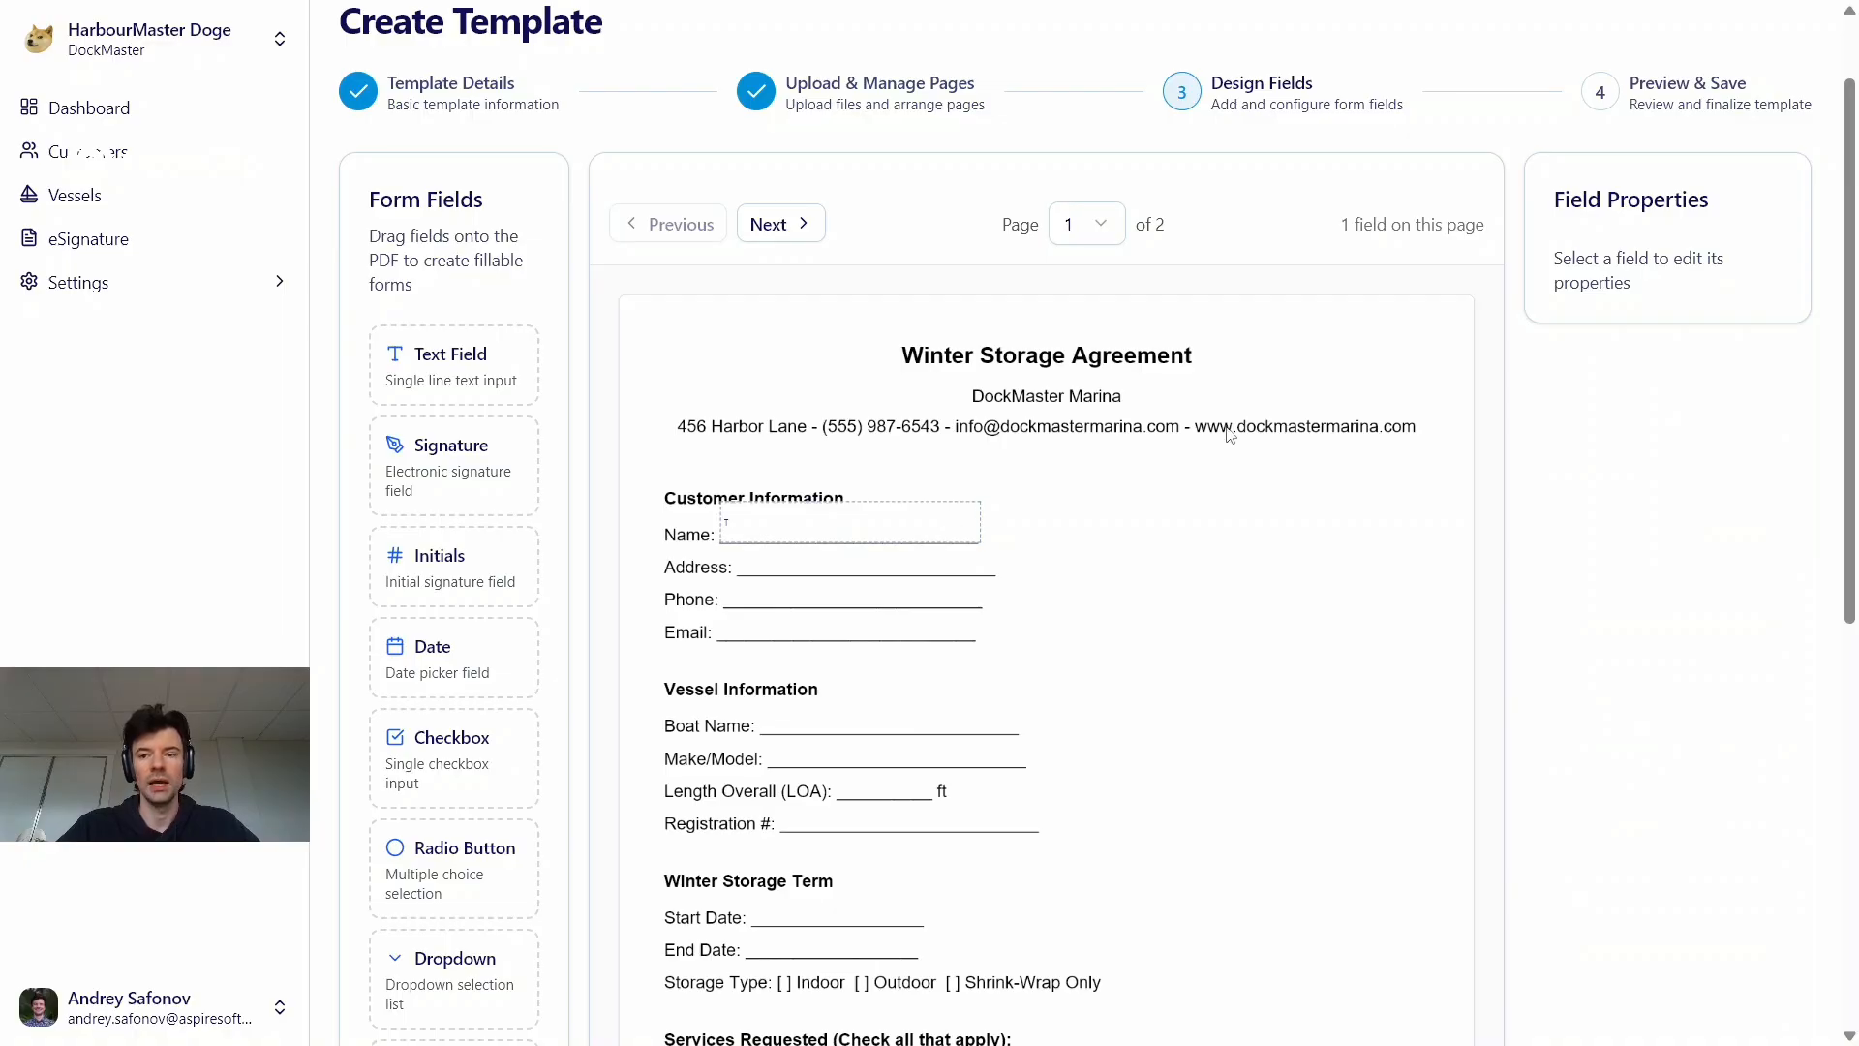
pyautogui.click(832, 519)
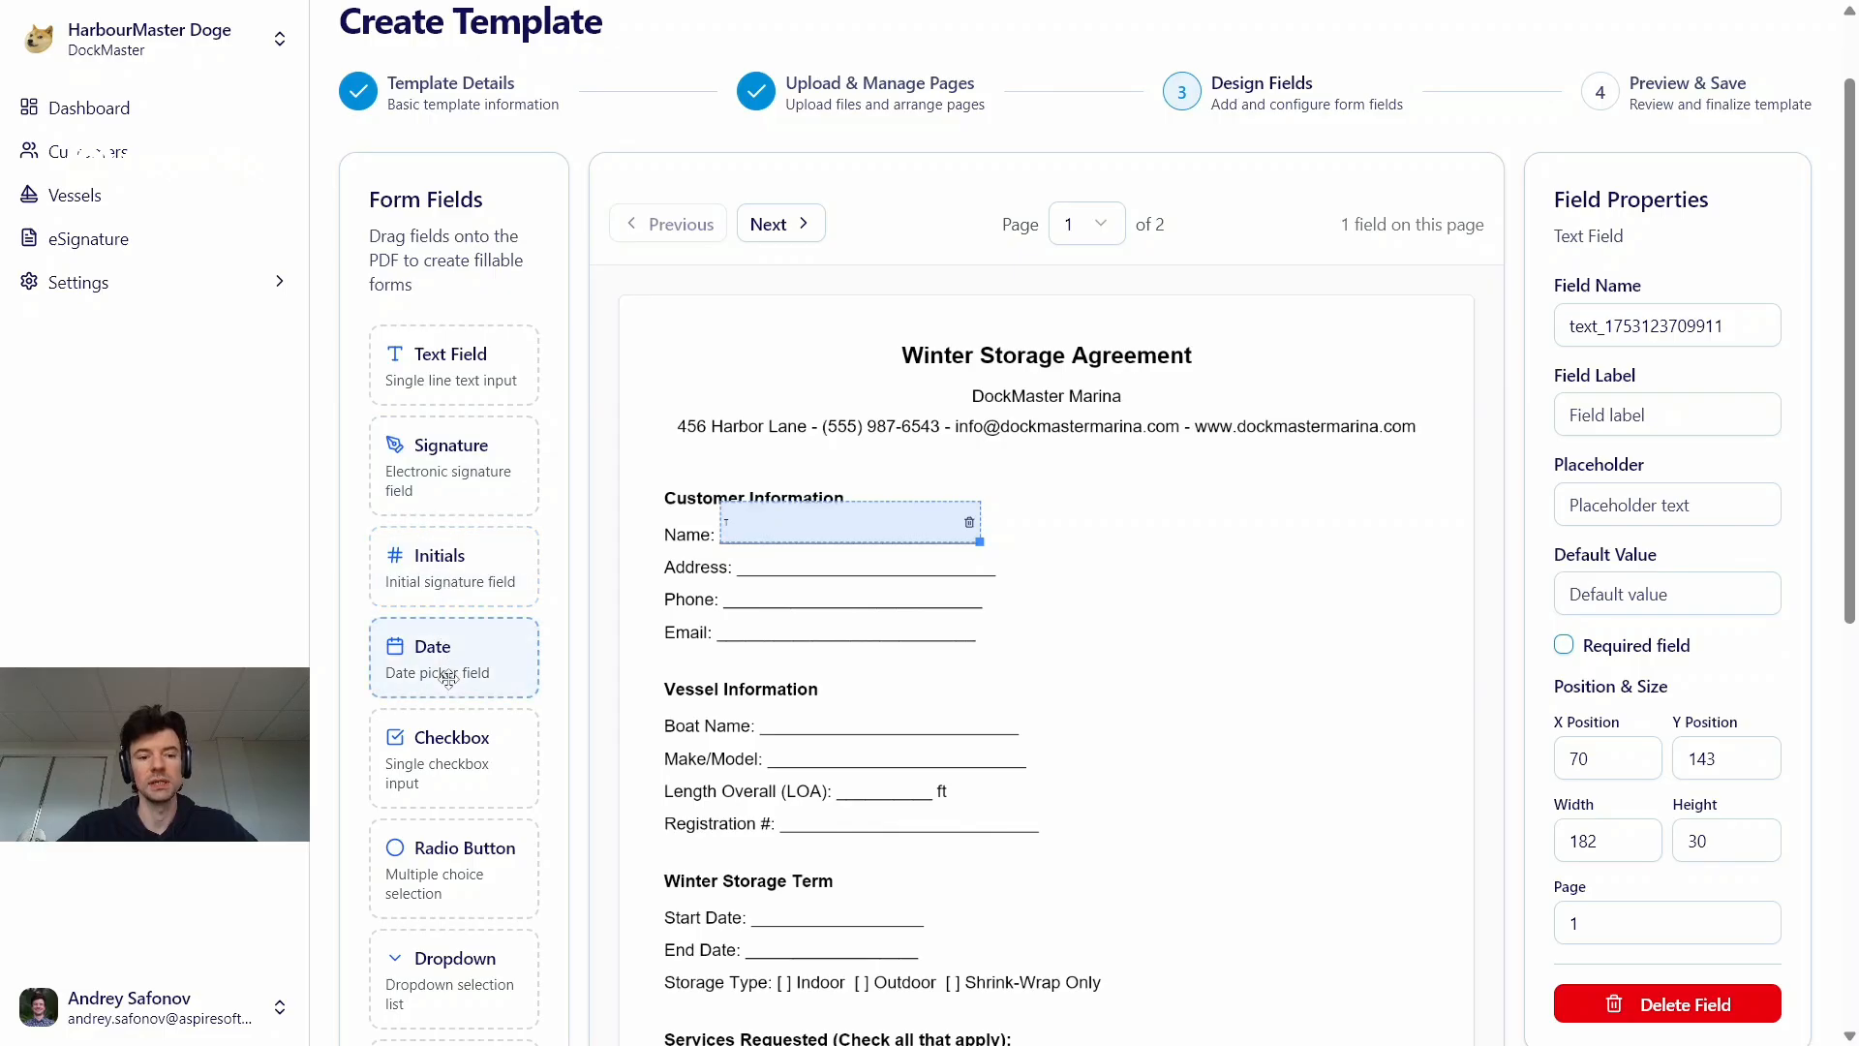
# Place a signature field in the blank area beside Vessel Information, and initials fields at the ends of the Registration # and Start Date lines
pyautogui.scroll(-2, 453, 675)
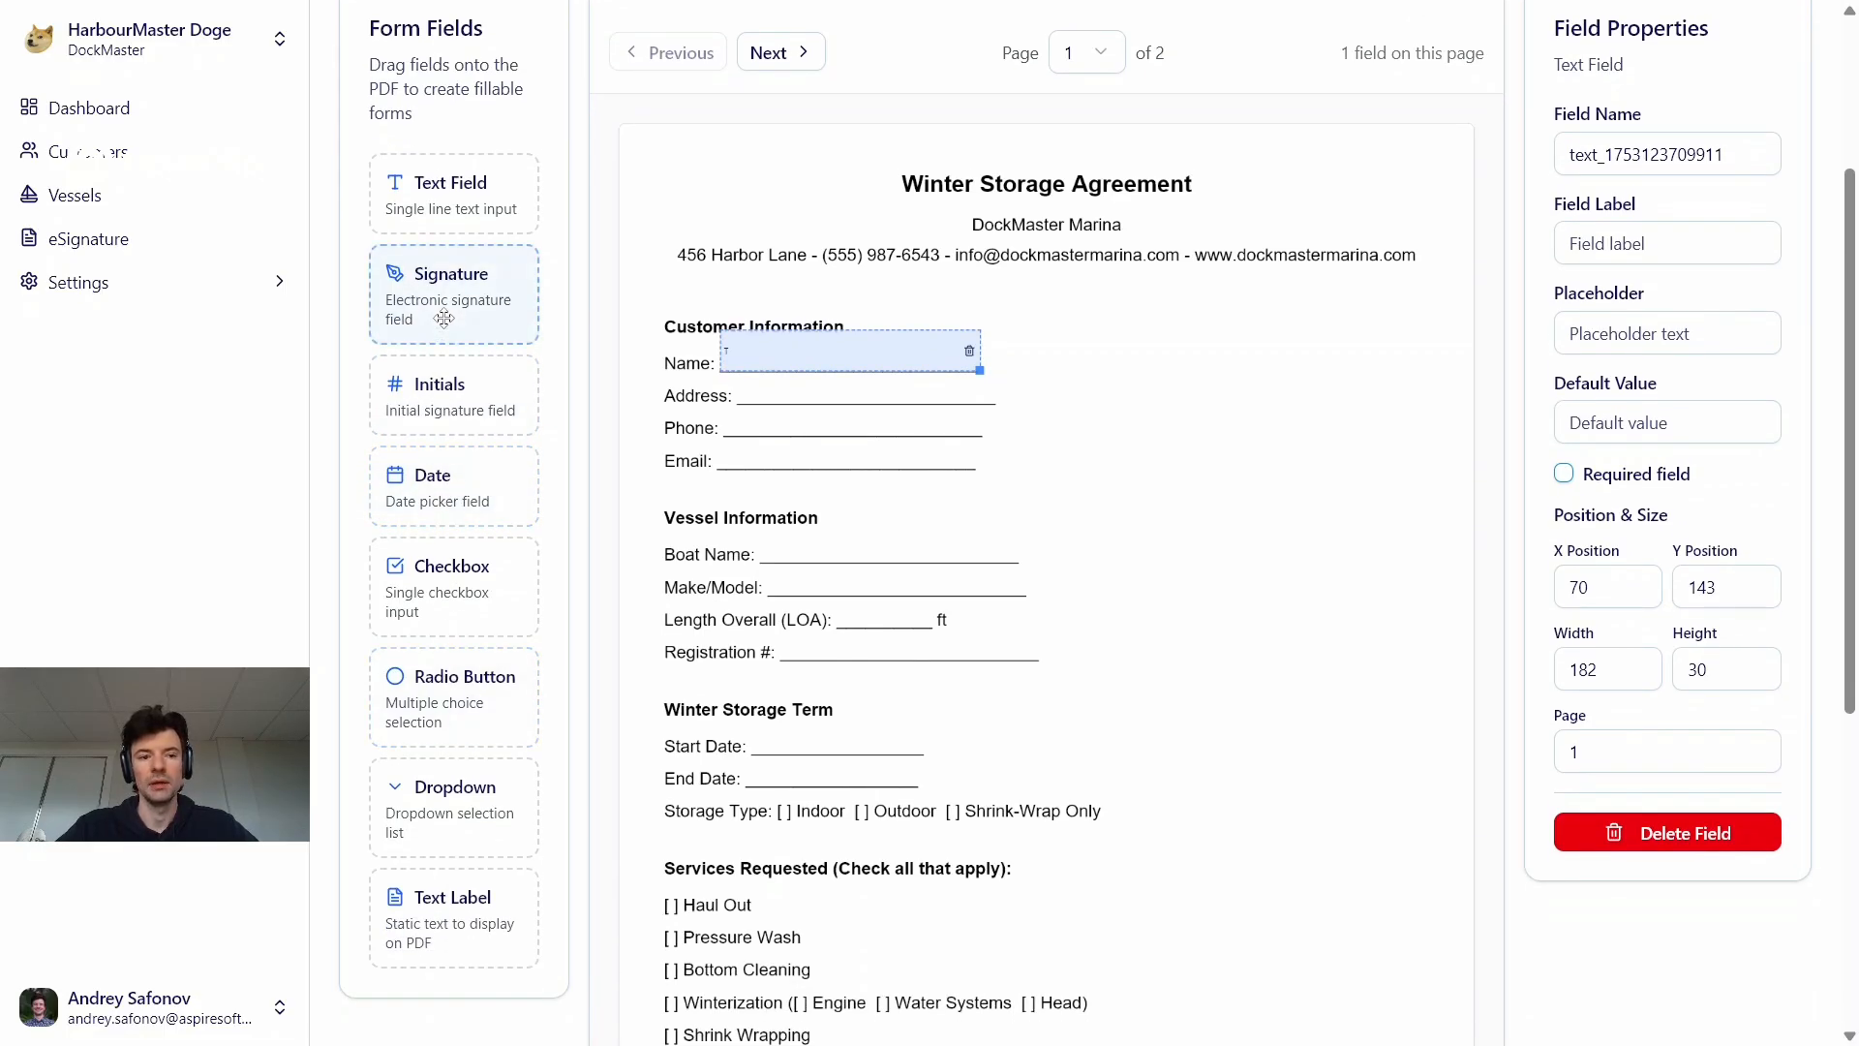
pyautogui.moveTo(443, 305)
pyautogui.mouseDown()
pyautogui.moveTo(1216, 432)
pyautogui.moveTo(1202, 461)
pyautogui.moveTo(1265, 511)
pyautogui.mouseUp()
pyautogui.moveTo(437, 387); pyautogui.dragTo(1105, 640)
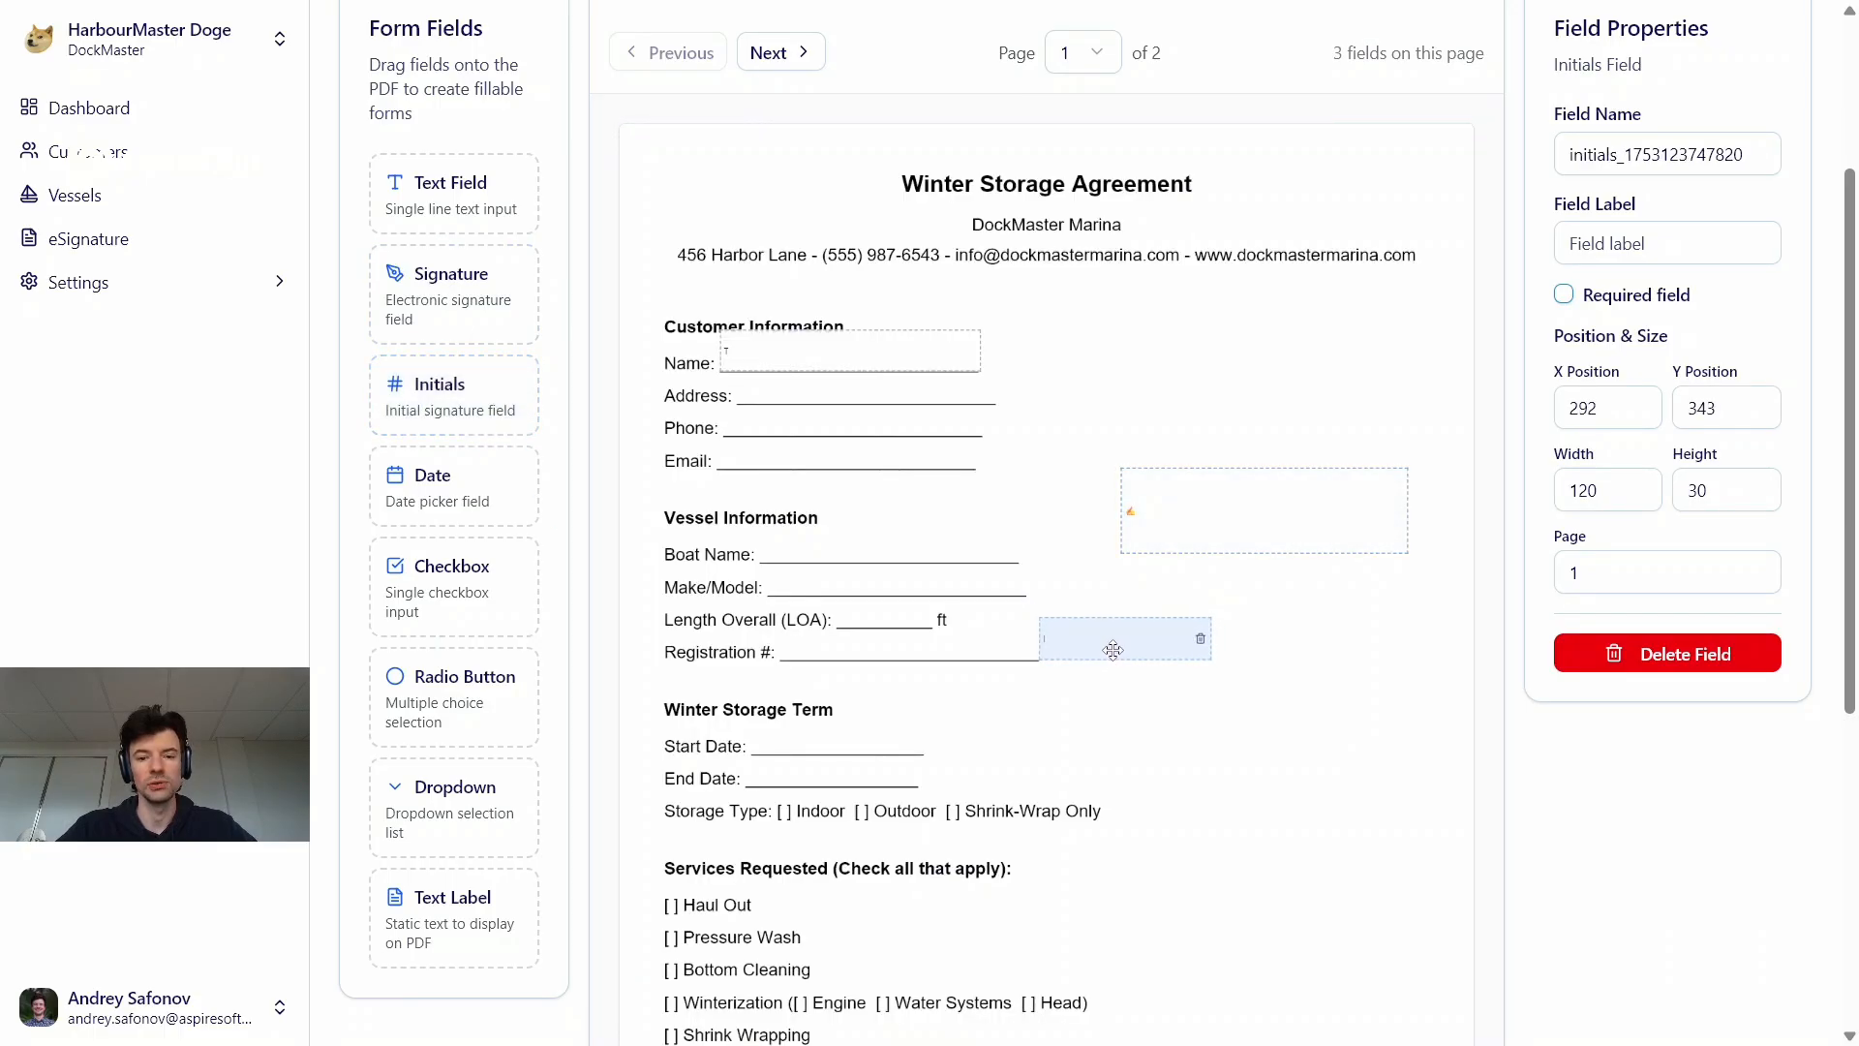
pyautogui.moveTo(445, 384); pyautogui.dragTo(1000, 731)
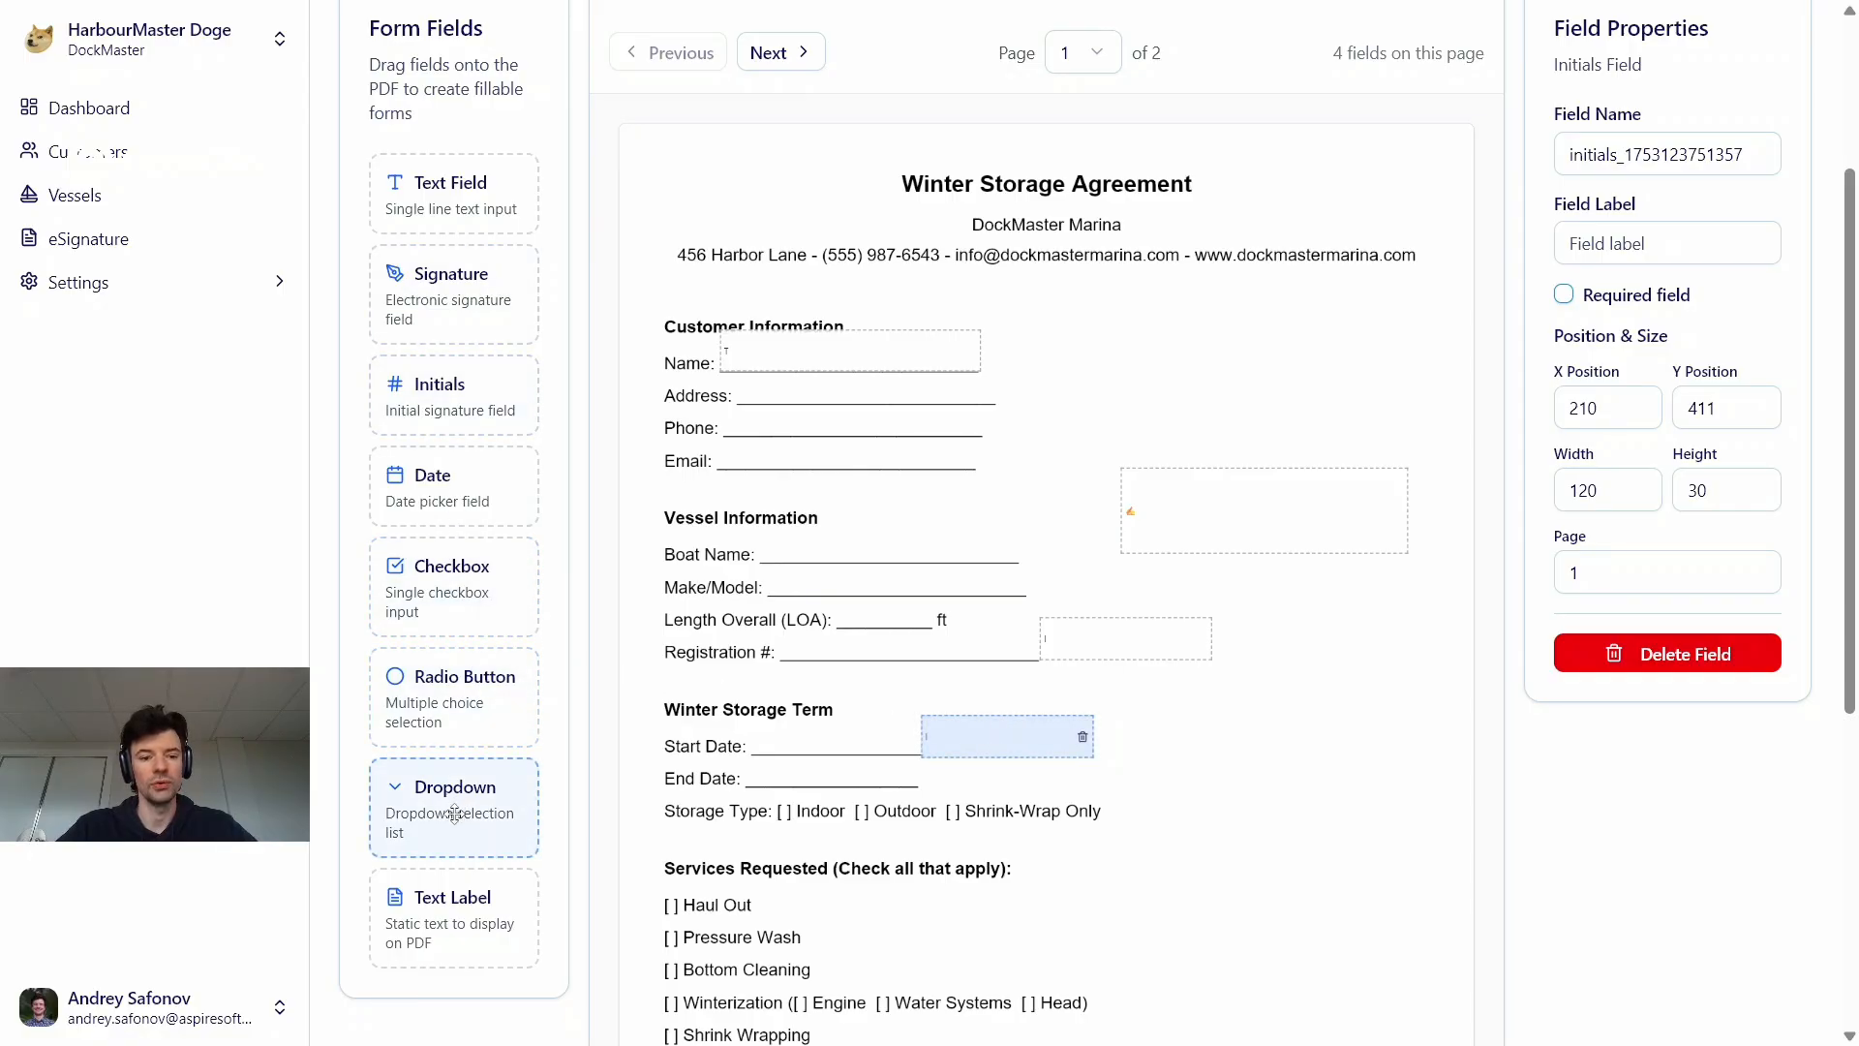
# Add a date field beside the Services Requested heading and position it at about X 278, Y 497
pyautogui.scroll(-1, 454, 813)
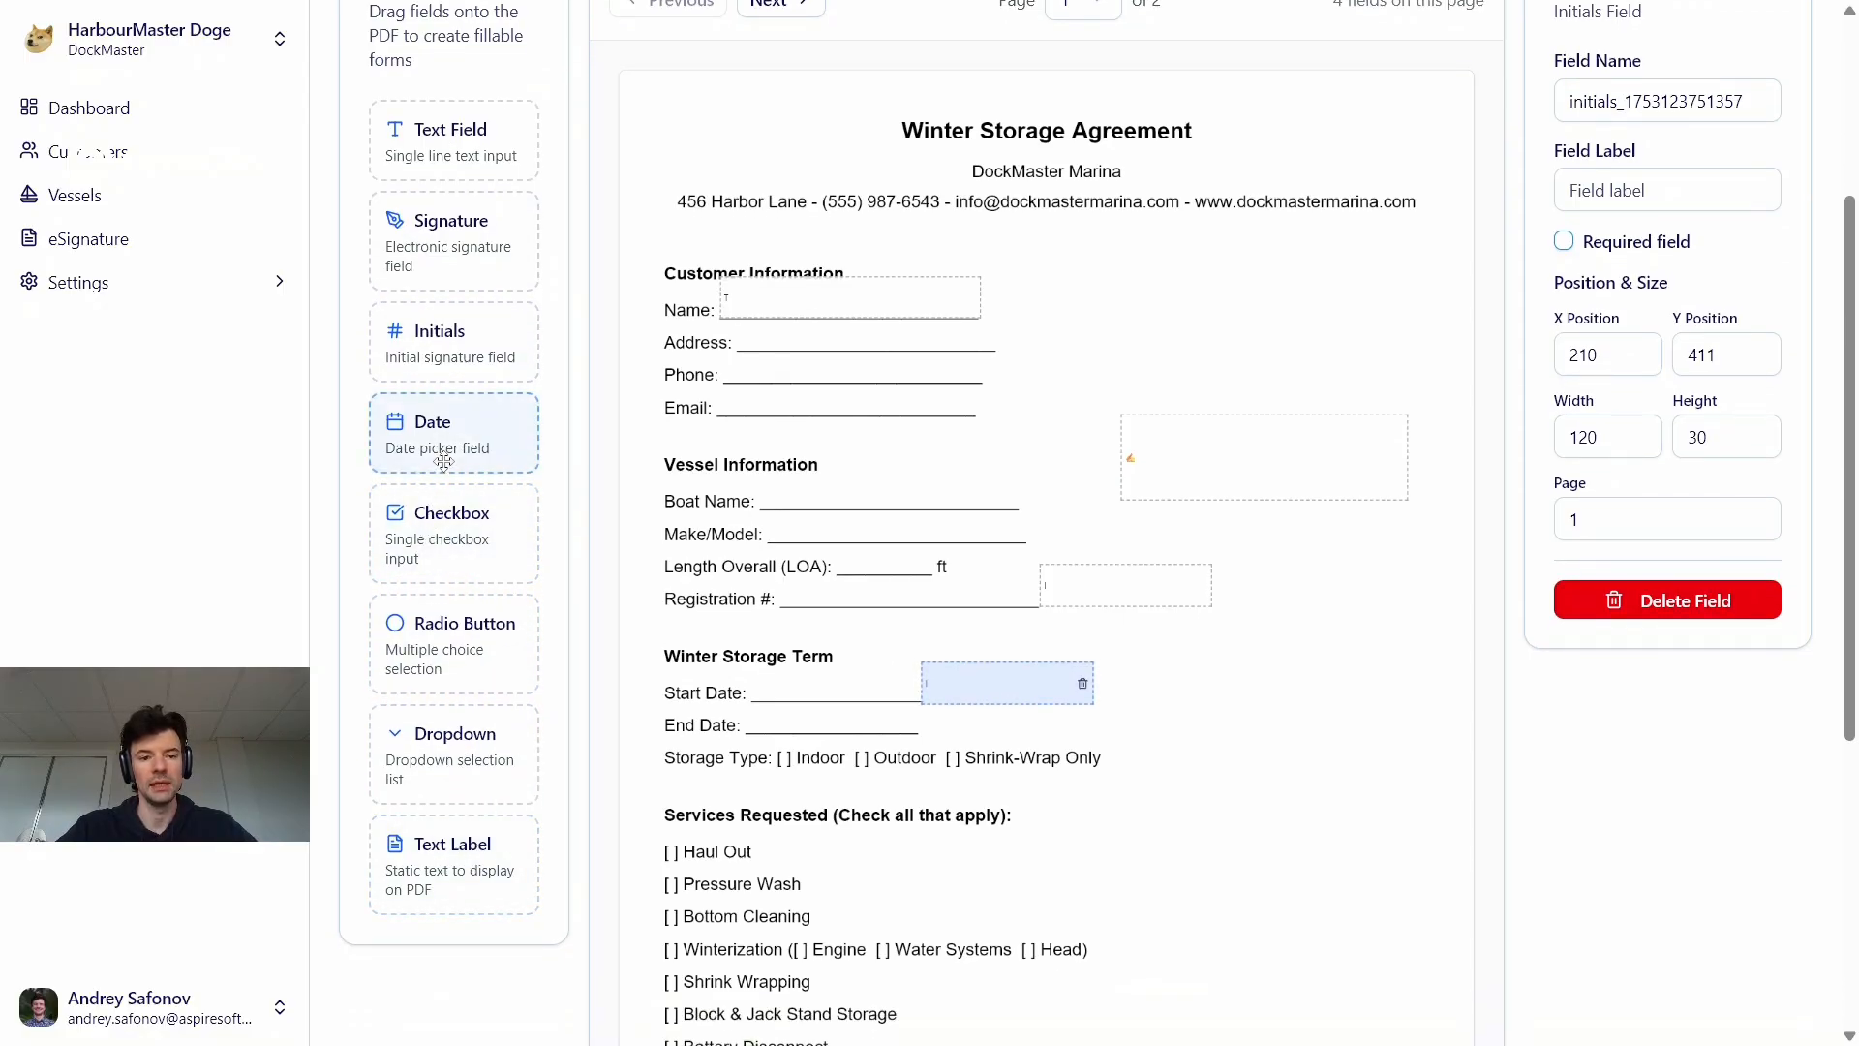
pyautogui.moveTo(443, 460); pyautogui.dragTo(1012, 820)
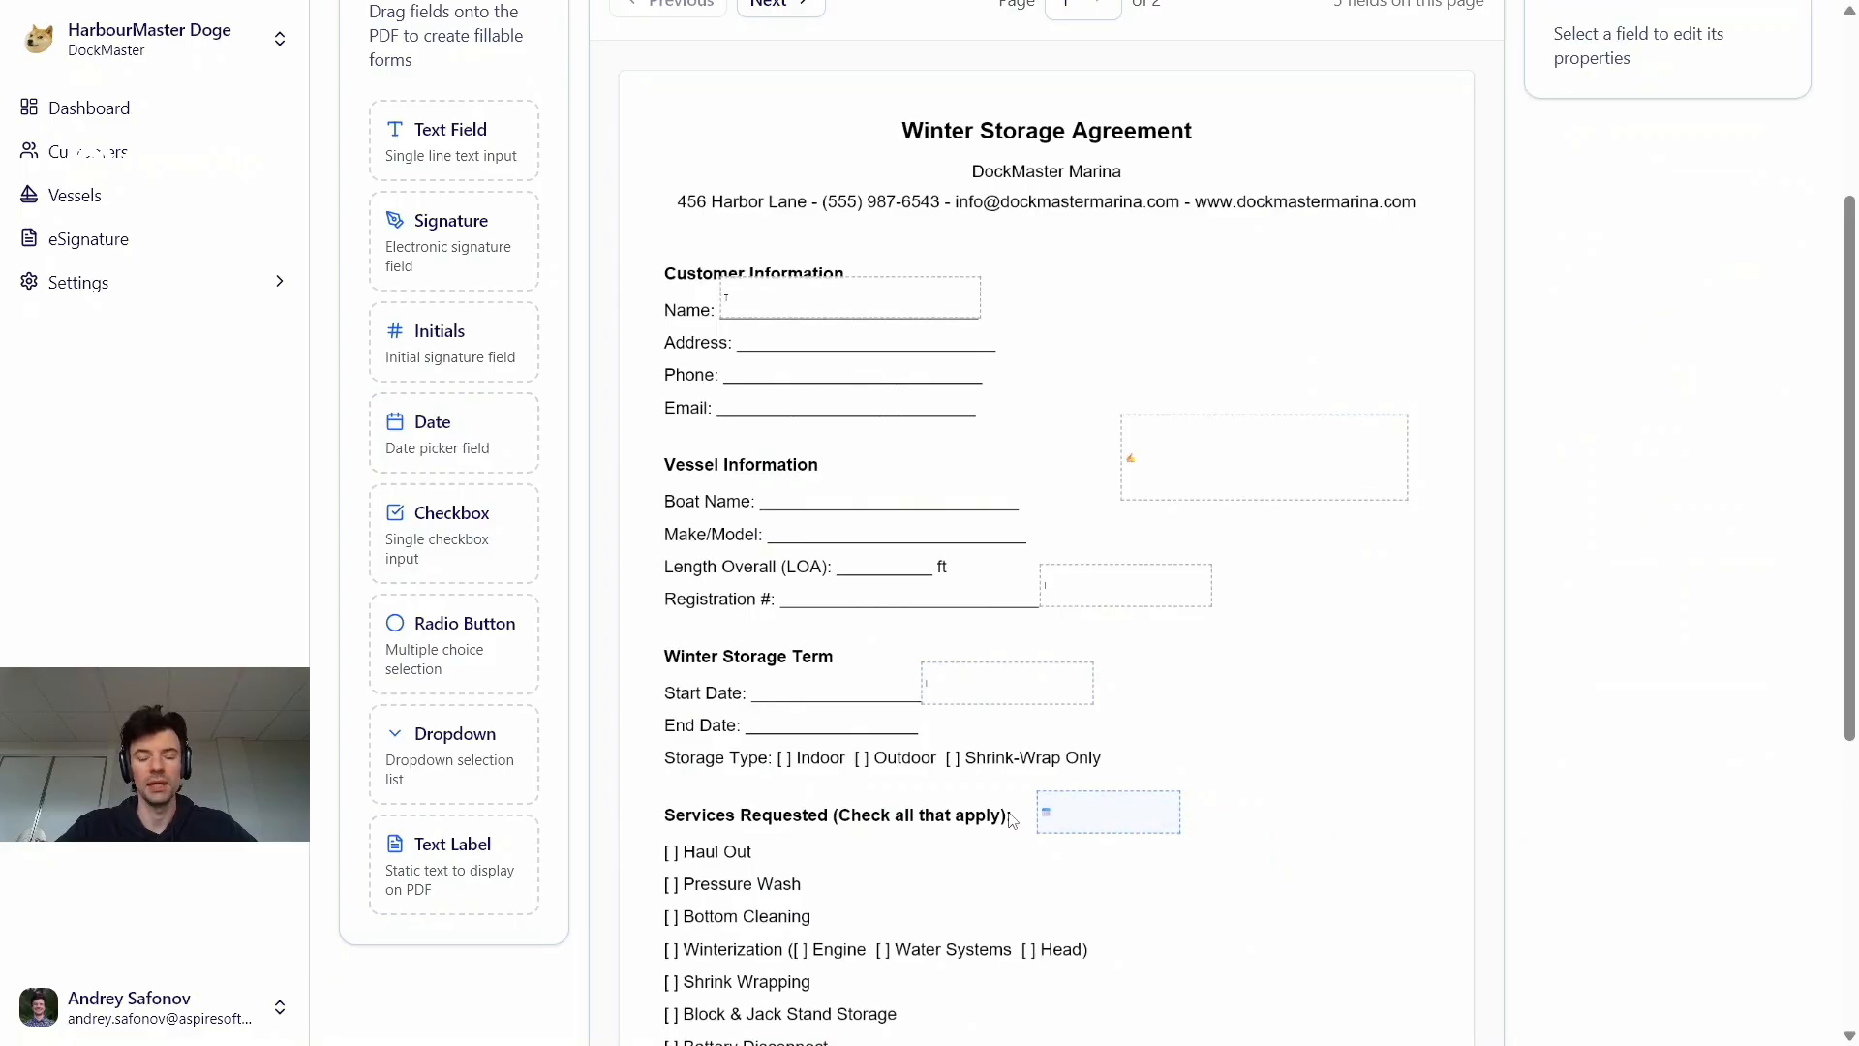
pyautogui.click(1093, 817)
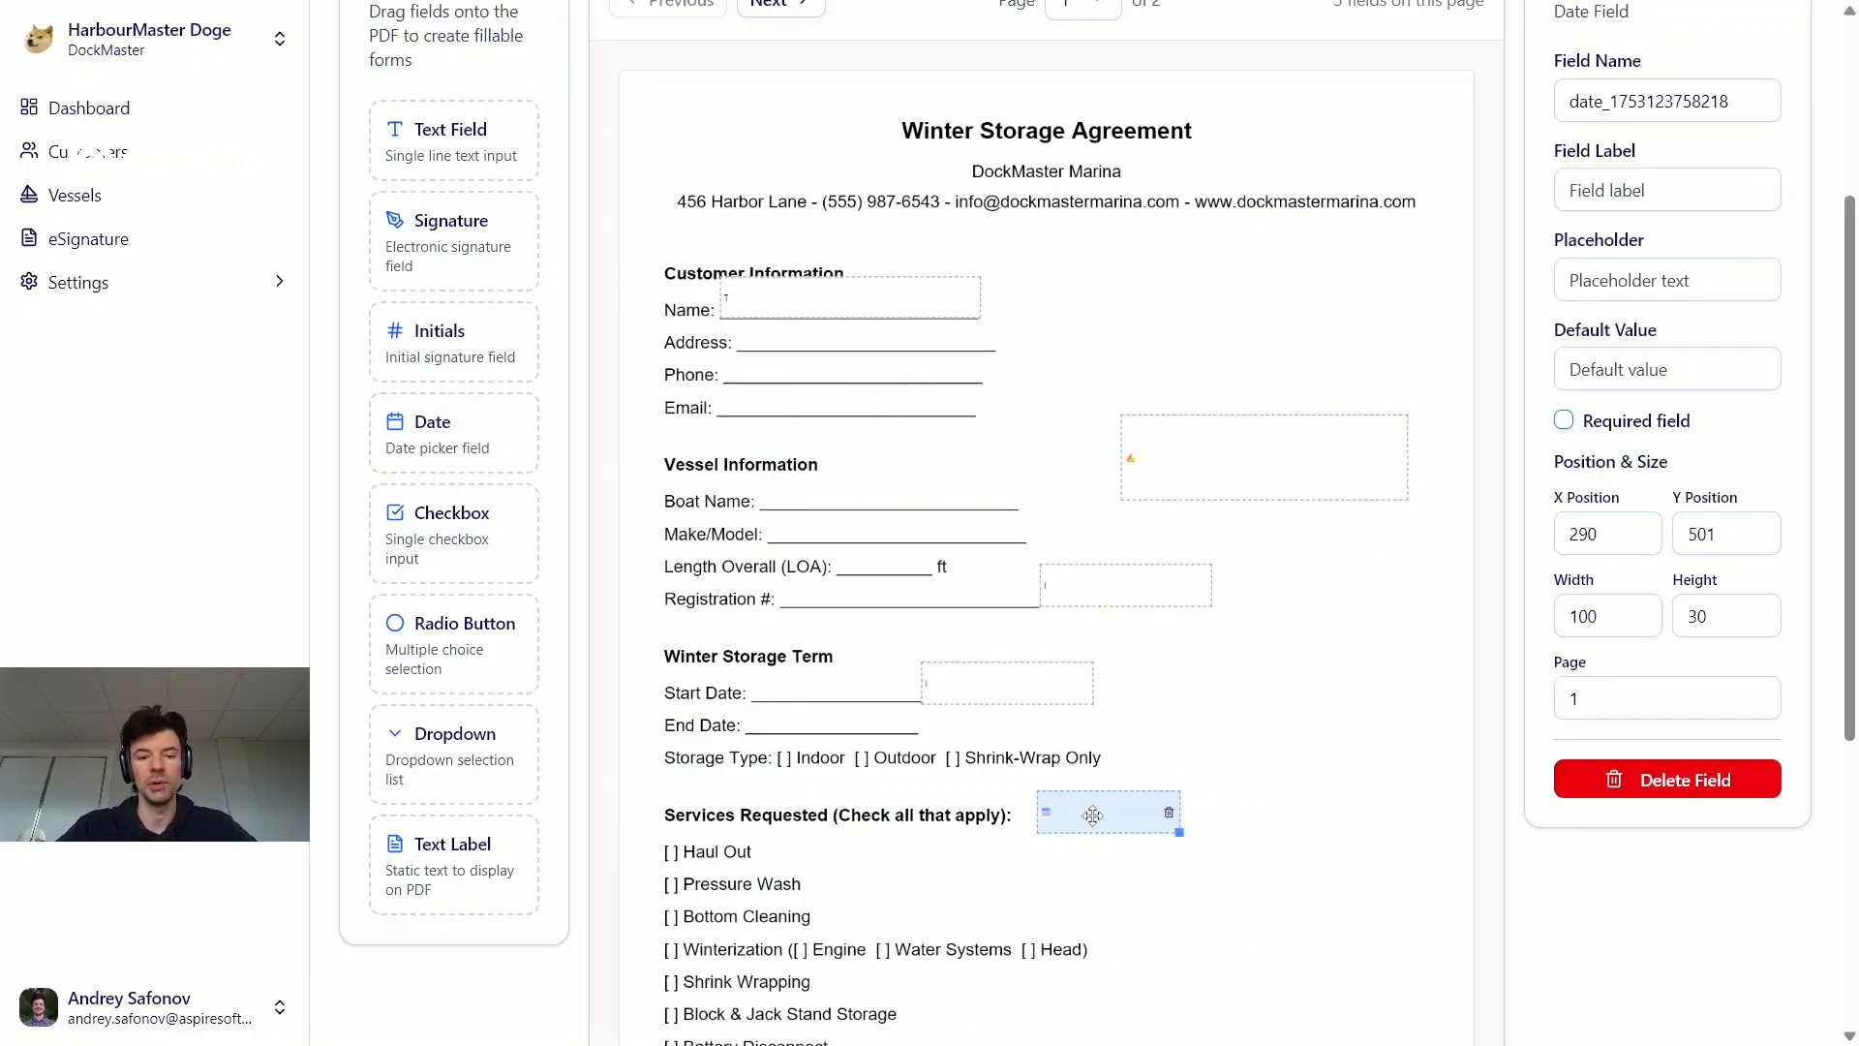
pyautogui.moveTo(1093, 816); pyautogui.dragTo(1064, 808)
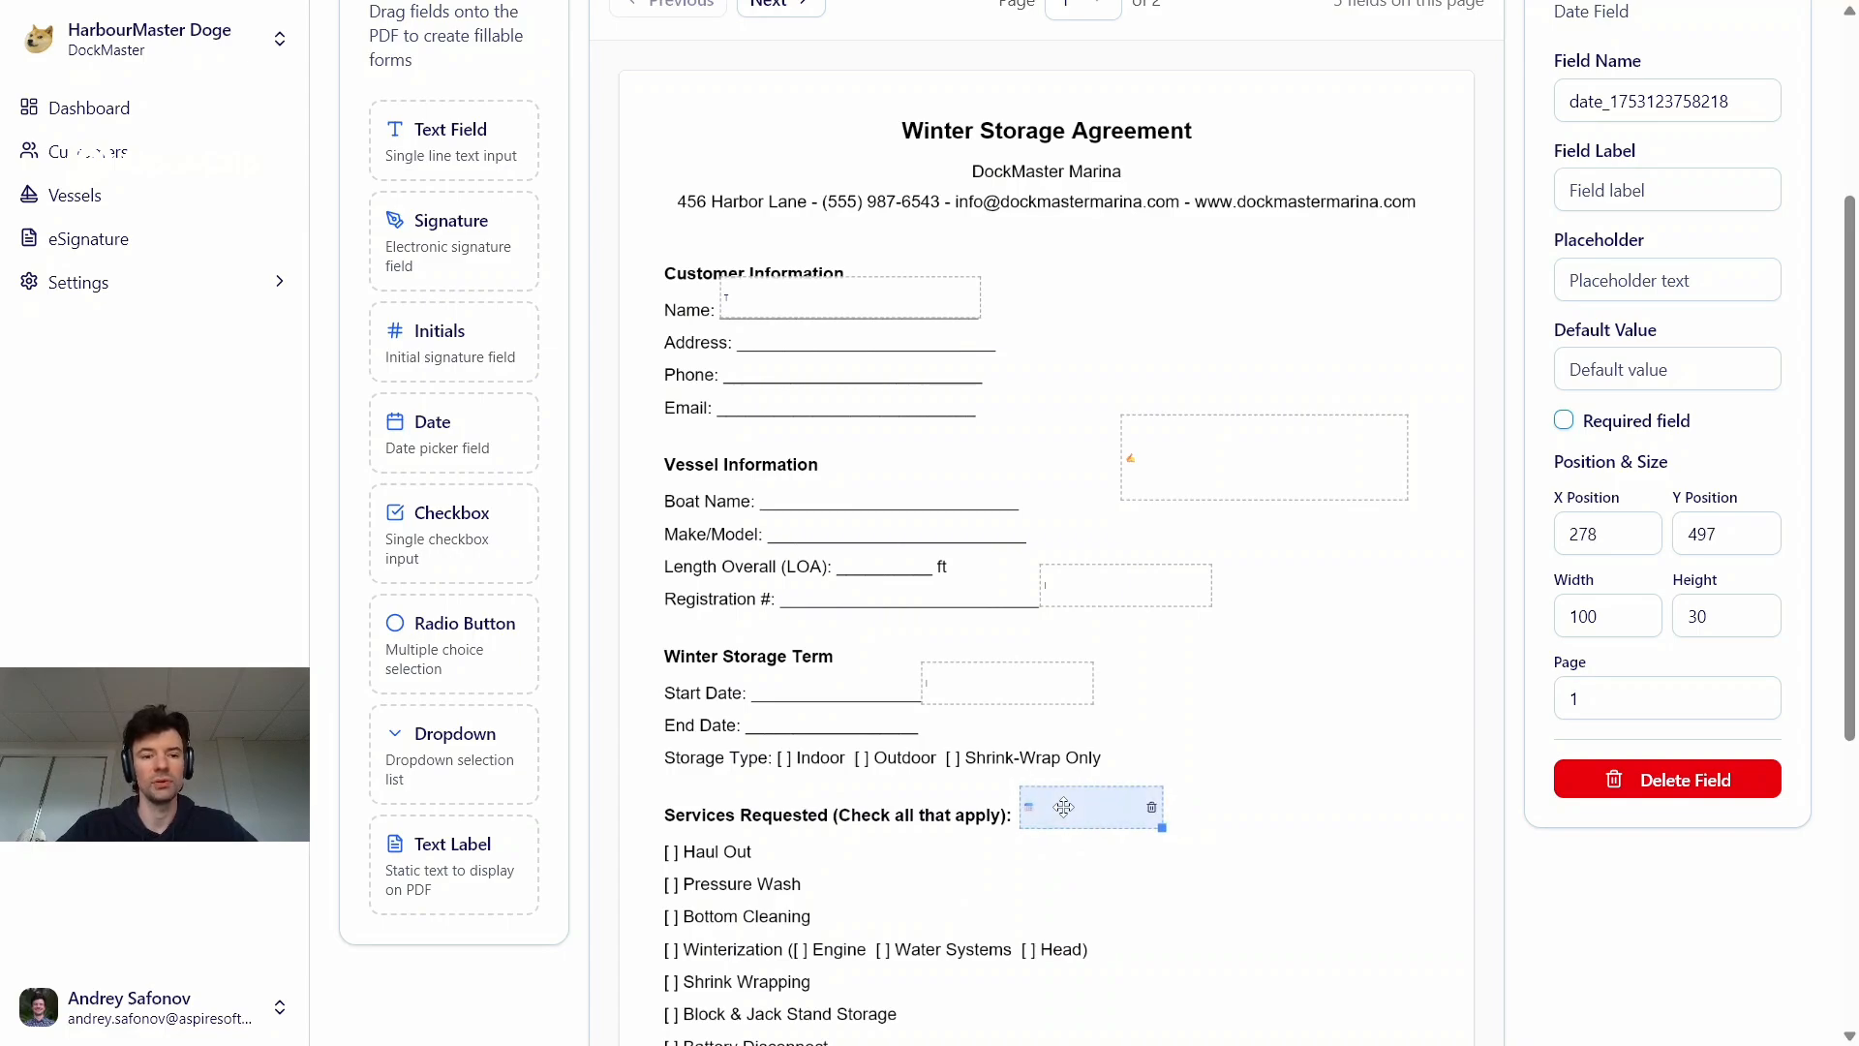
# Add a checkbox field across from the Block & Jack Stand Storage line and label it "Checkbox"
pyautogui.scroll(-3, 1023, 746)
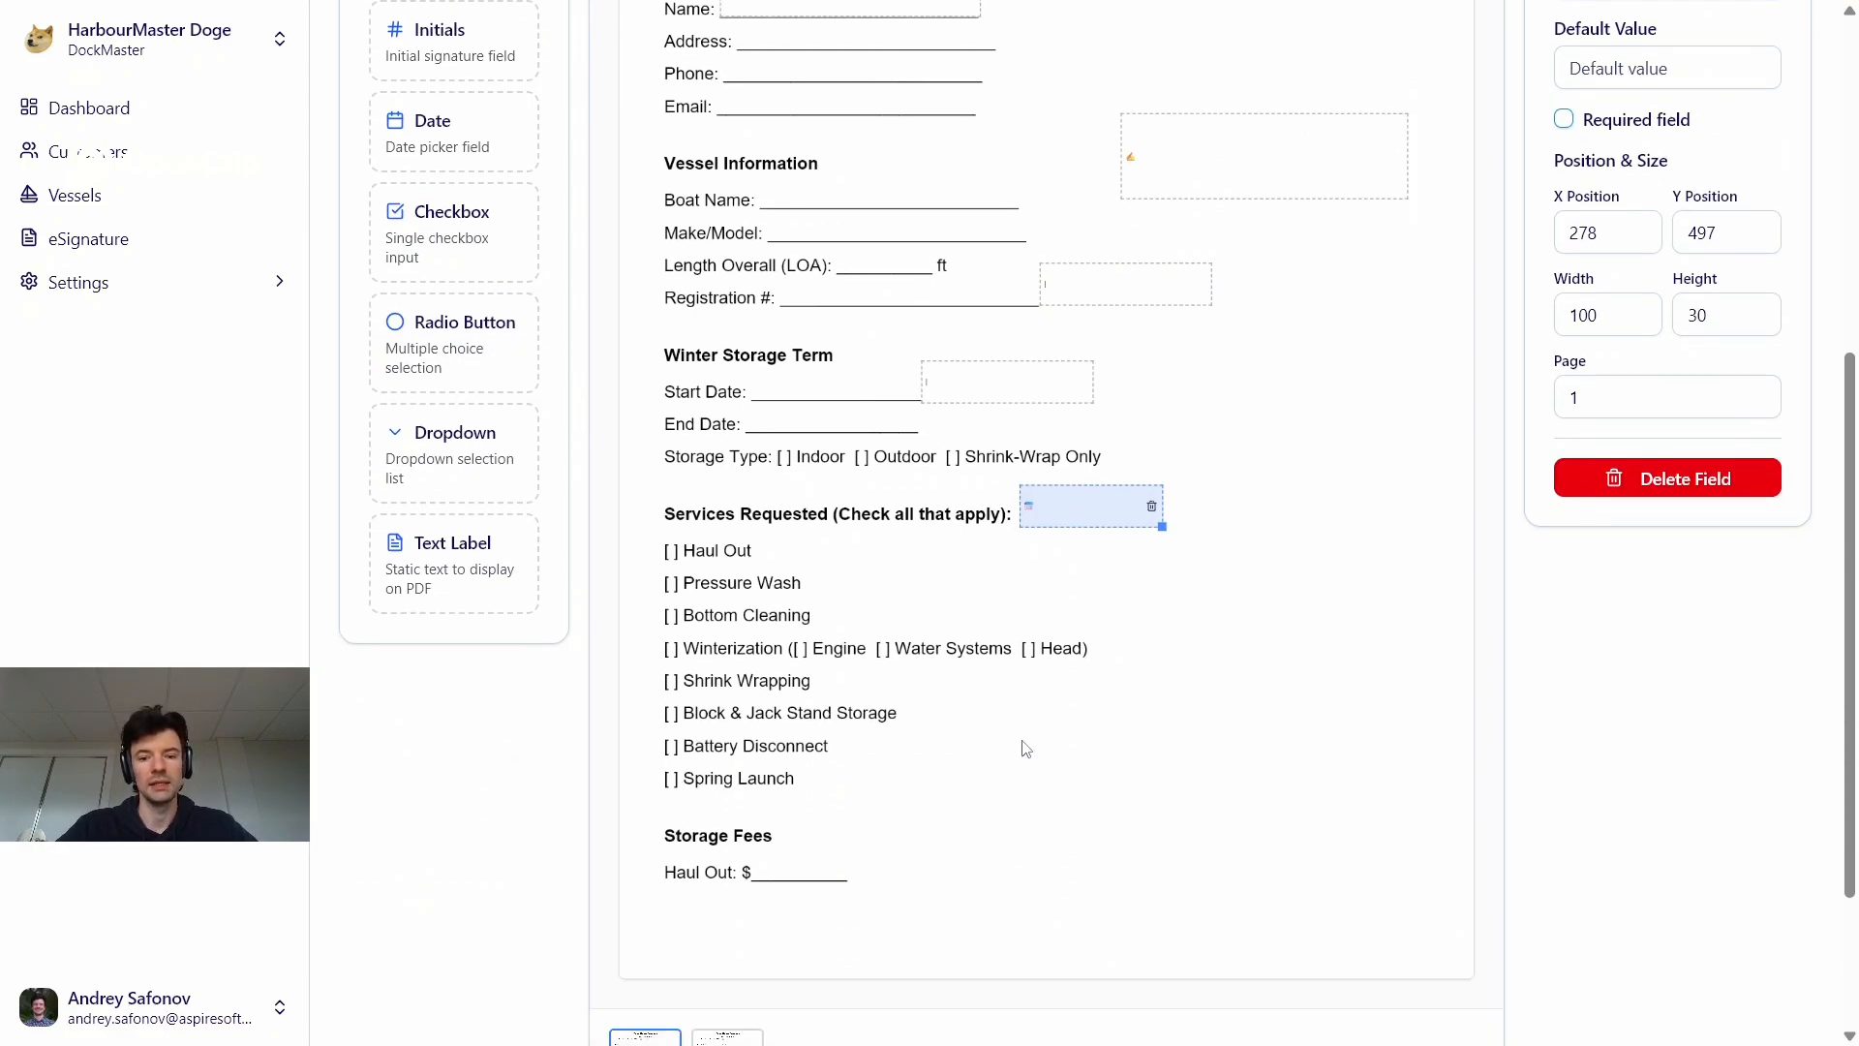
pyautogui.moveTo(447, 232); pyautogui.dragTo(1064, 713)
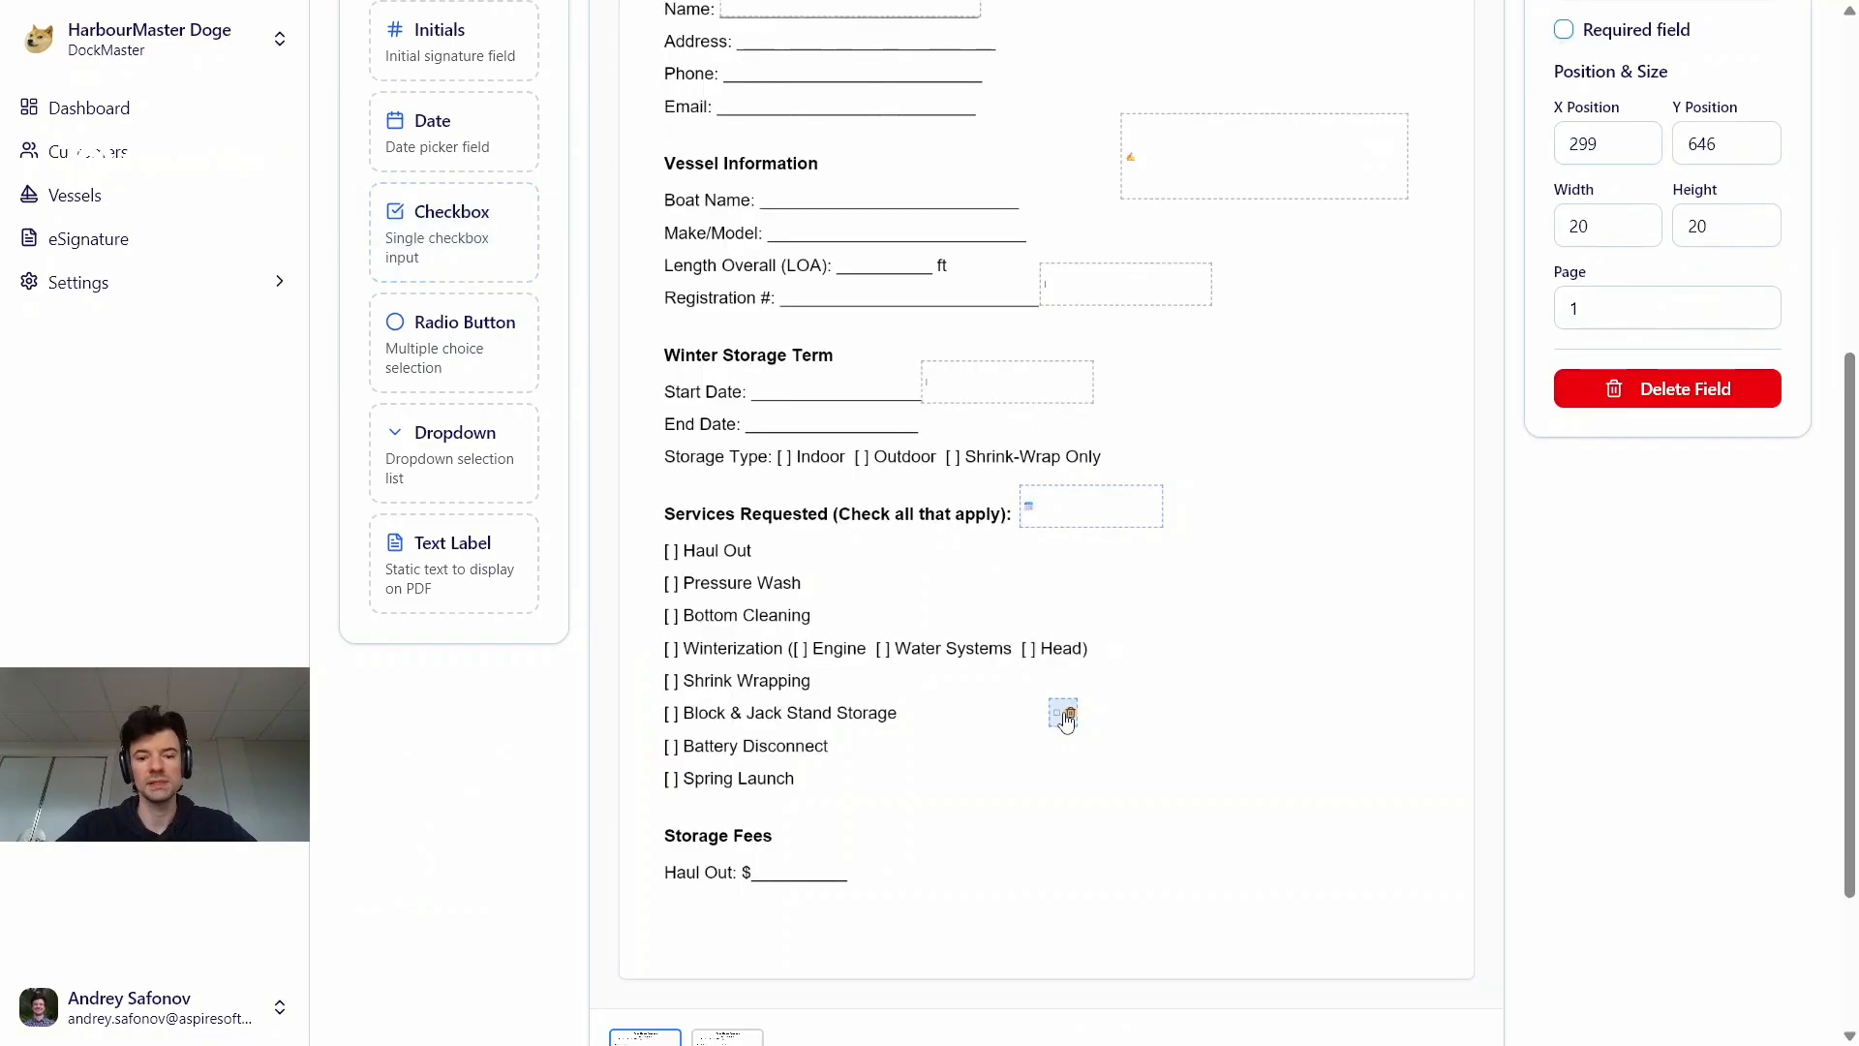
pyautogui.scroll(3, 1523, 554)
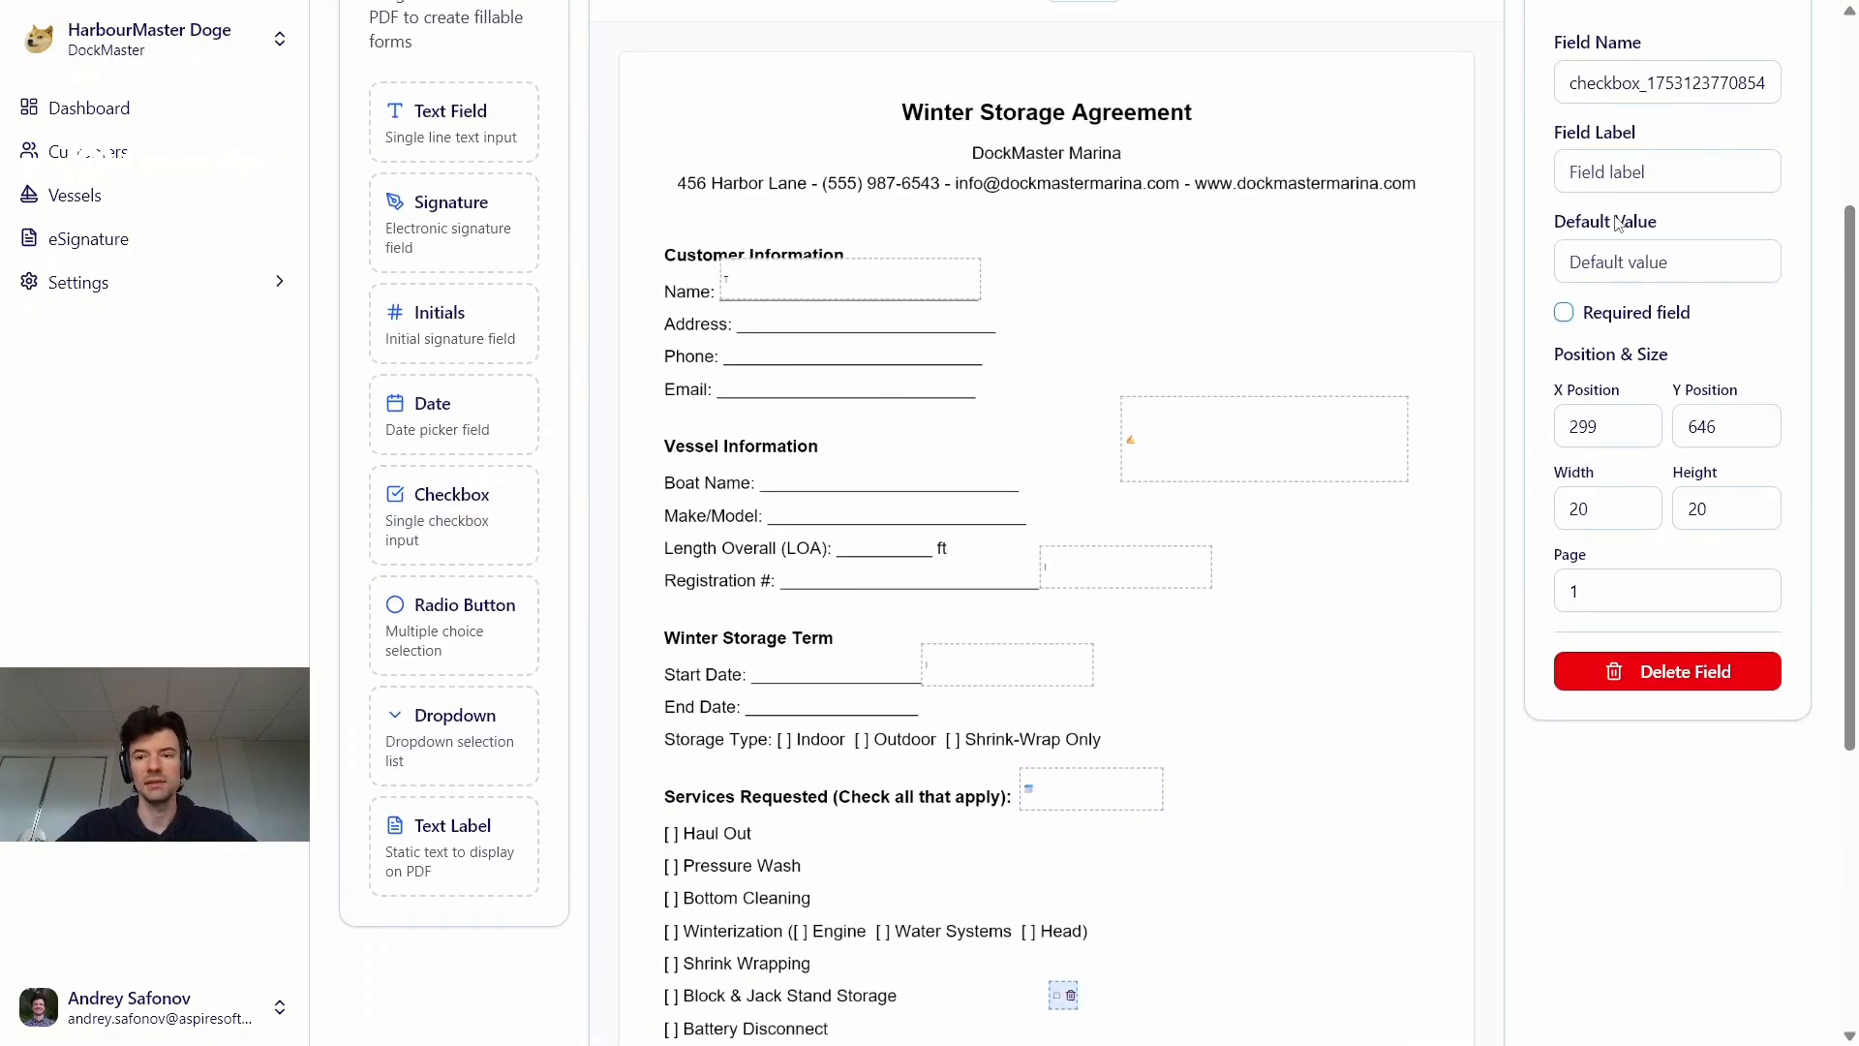
pyautogui.click(1604, 174)
pyautogui.write('Checkbox')
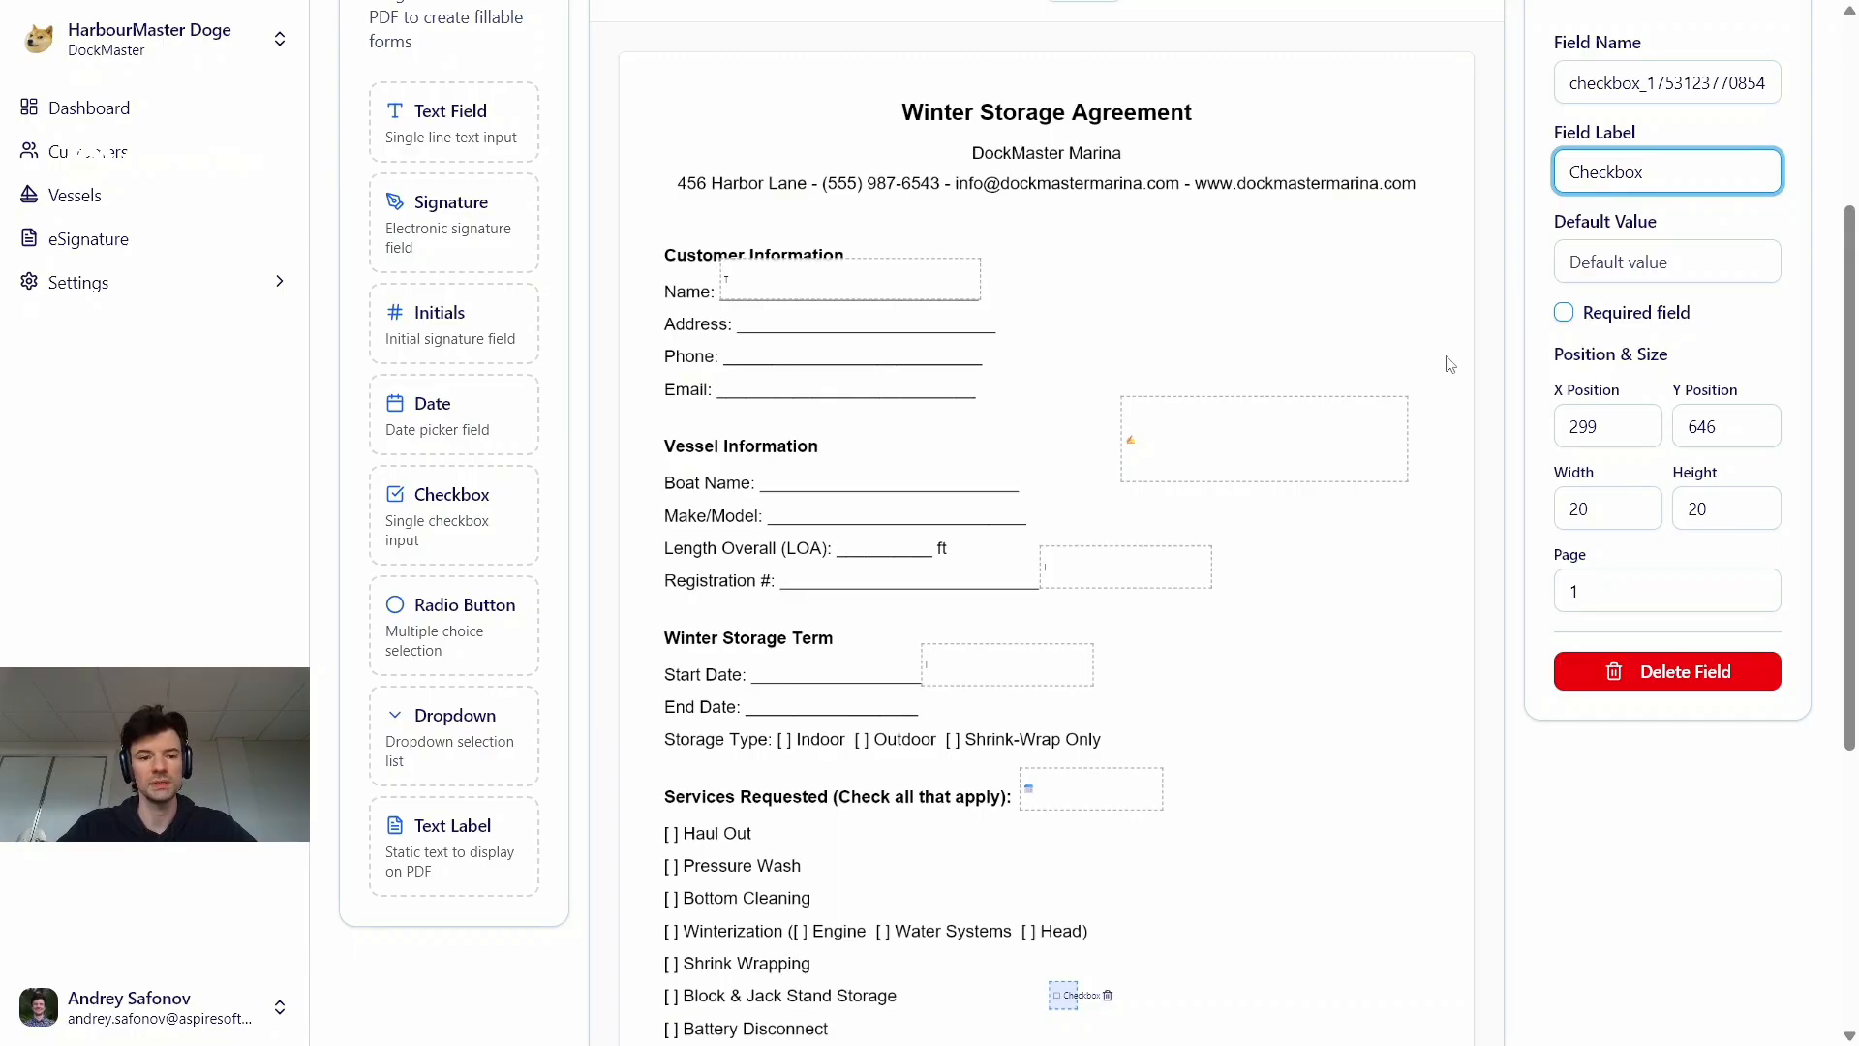
# Place a radio button field across from the Spring Launch line at about X 297, Y 692
pyautogui.scroll(-1, 496, 576)
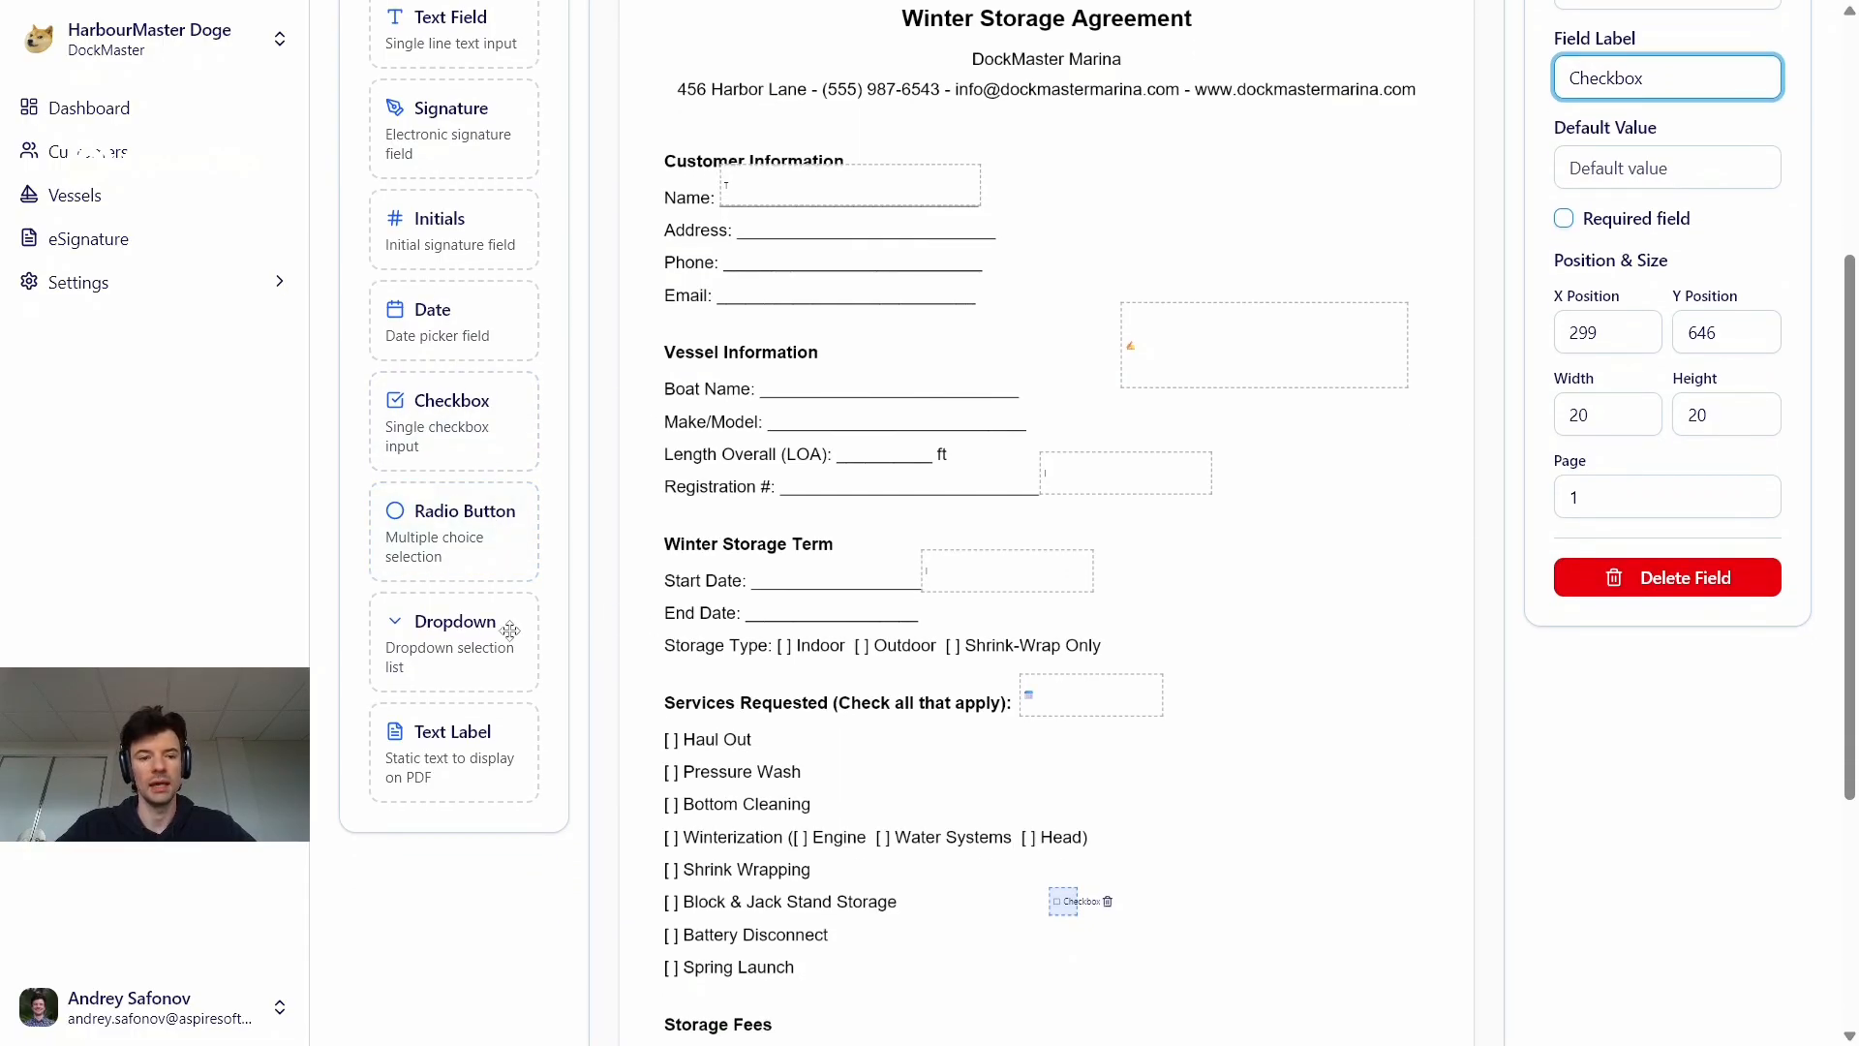
pyautogui.scroll(-2, 441, 540)
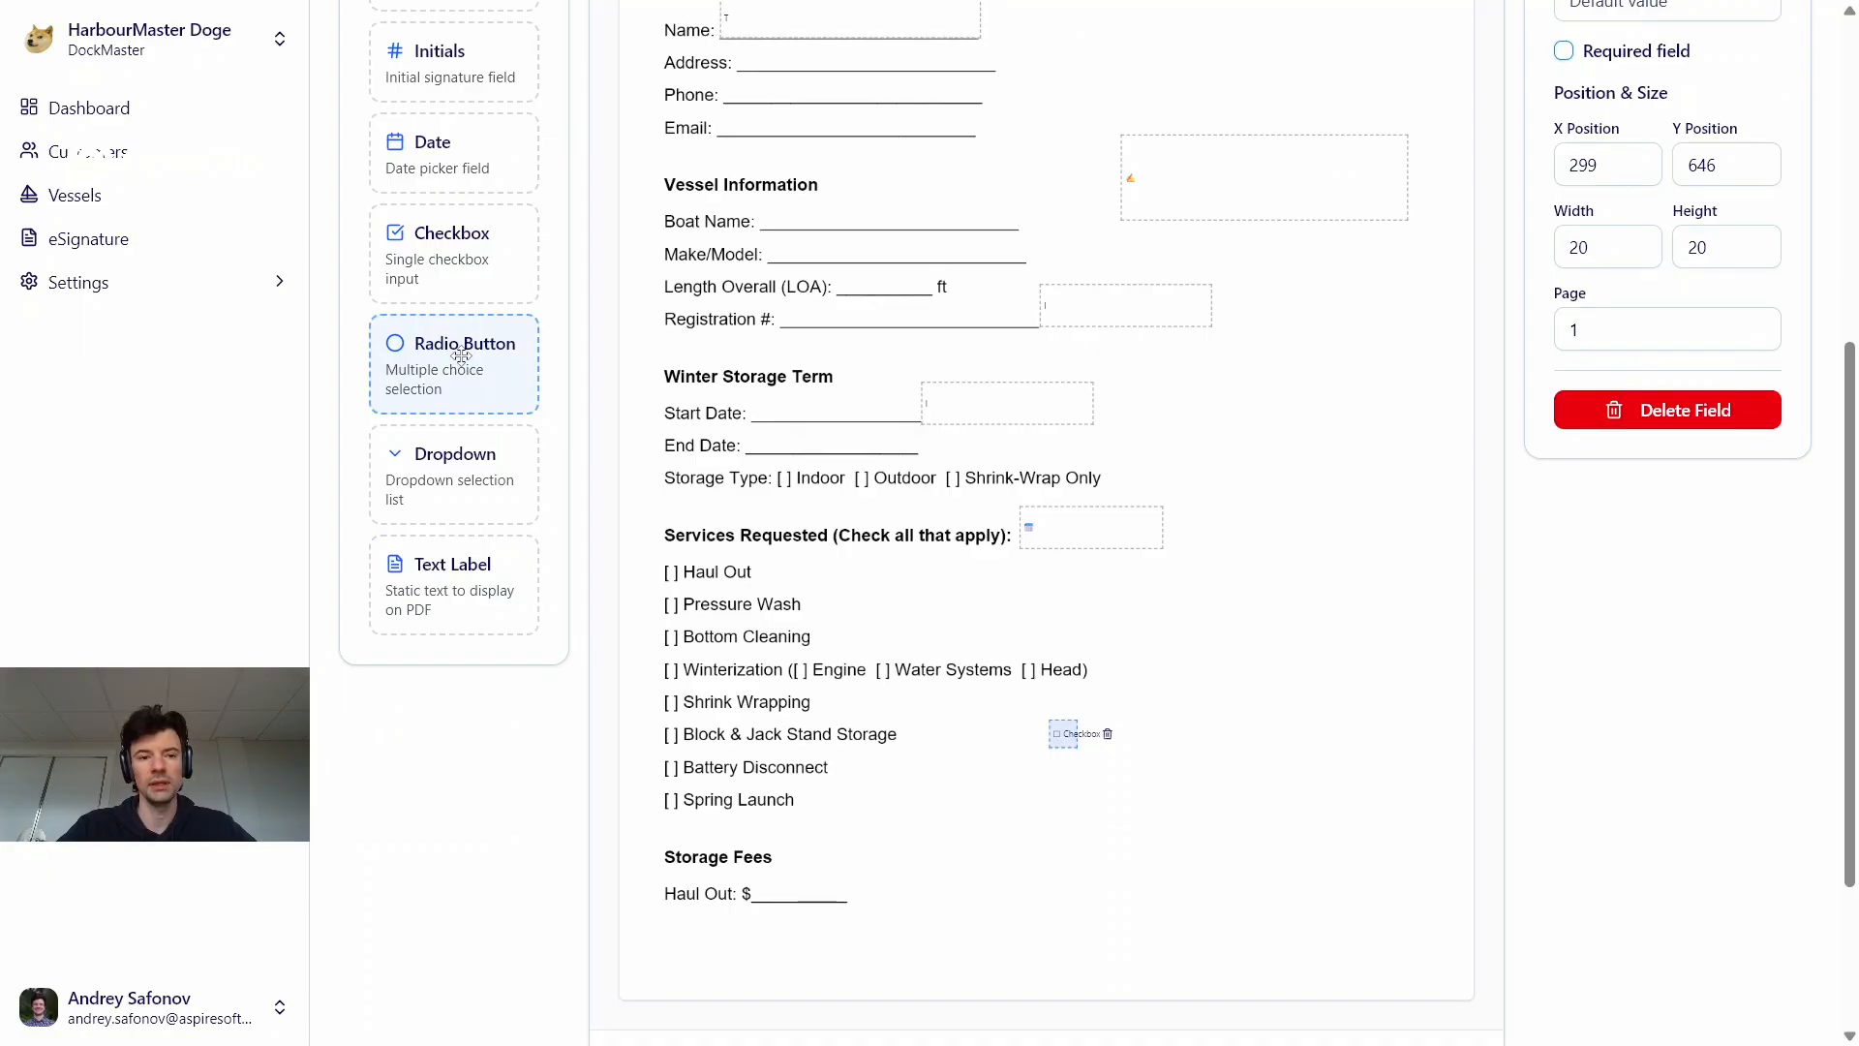
pyautogui.moveTo(460, 355); pyautogui.dragTo(1166, 809)
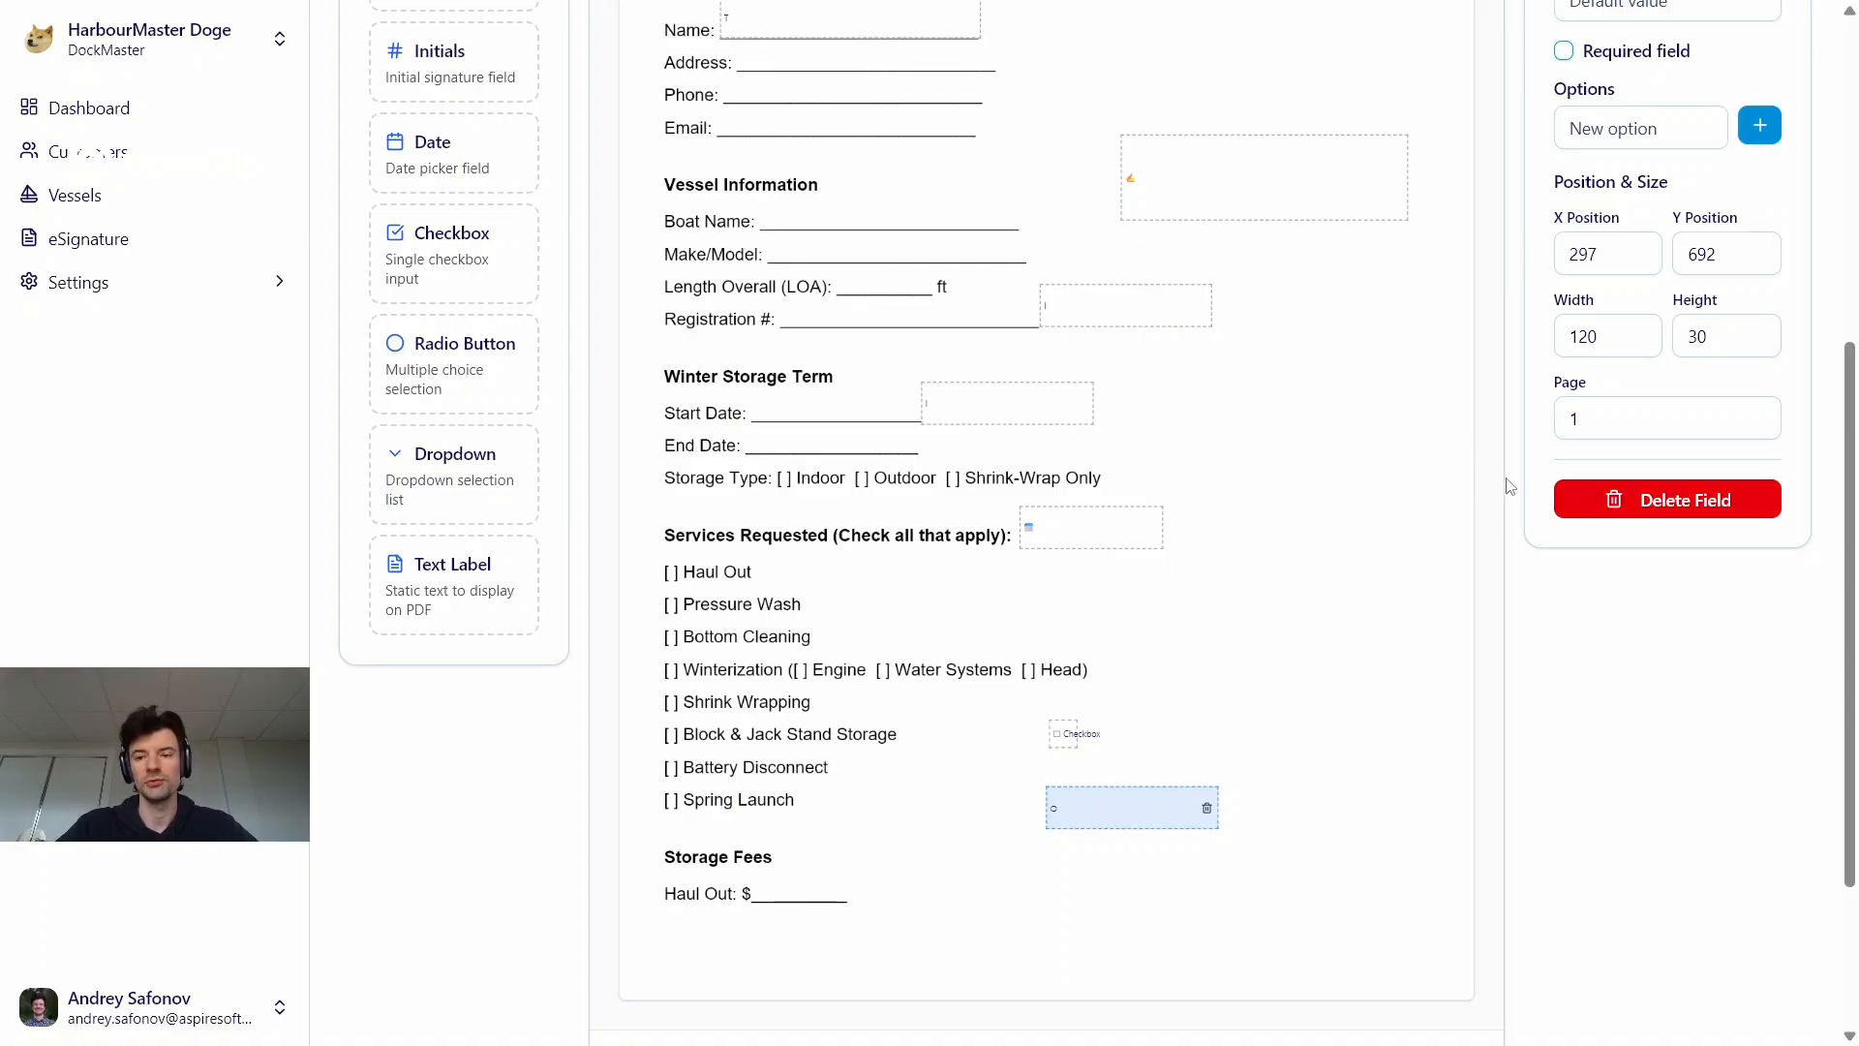
# Label the radio button field across from the Spring Launch line "Radio"
pyautogui.scroll(5, 1505, 481)
pyautogui.scroll(-4, 1506, 481)
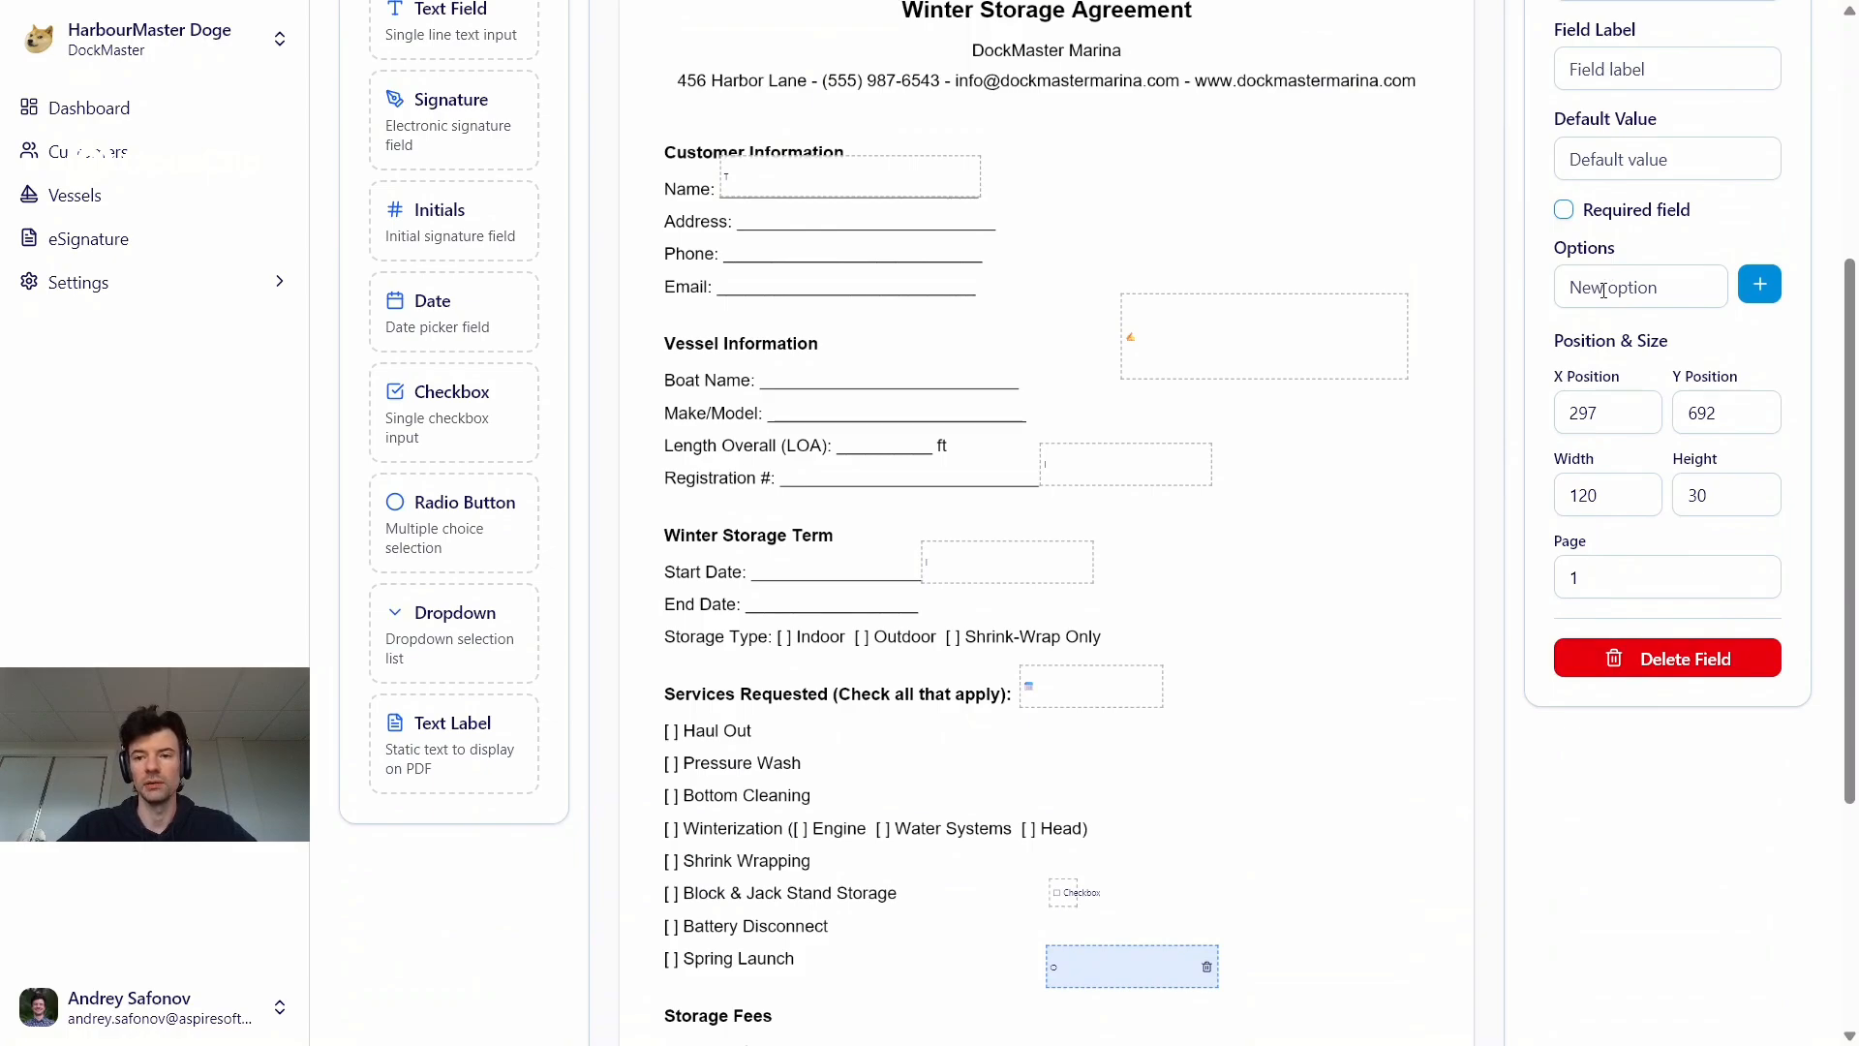
pyautogui.scroll(2, 1604, 290)
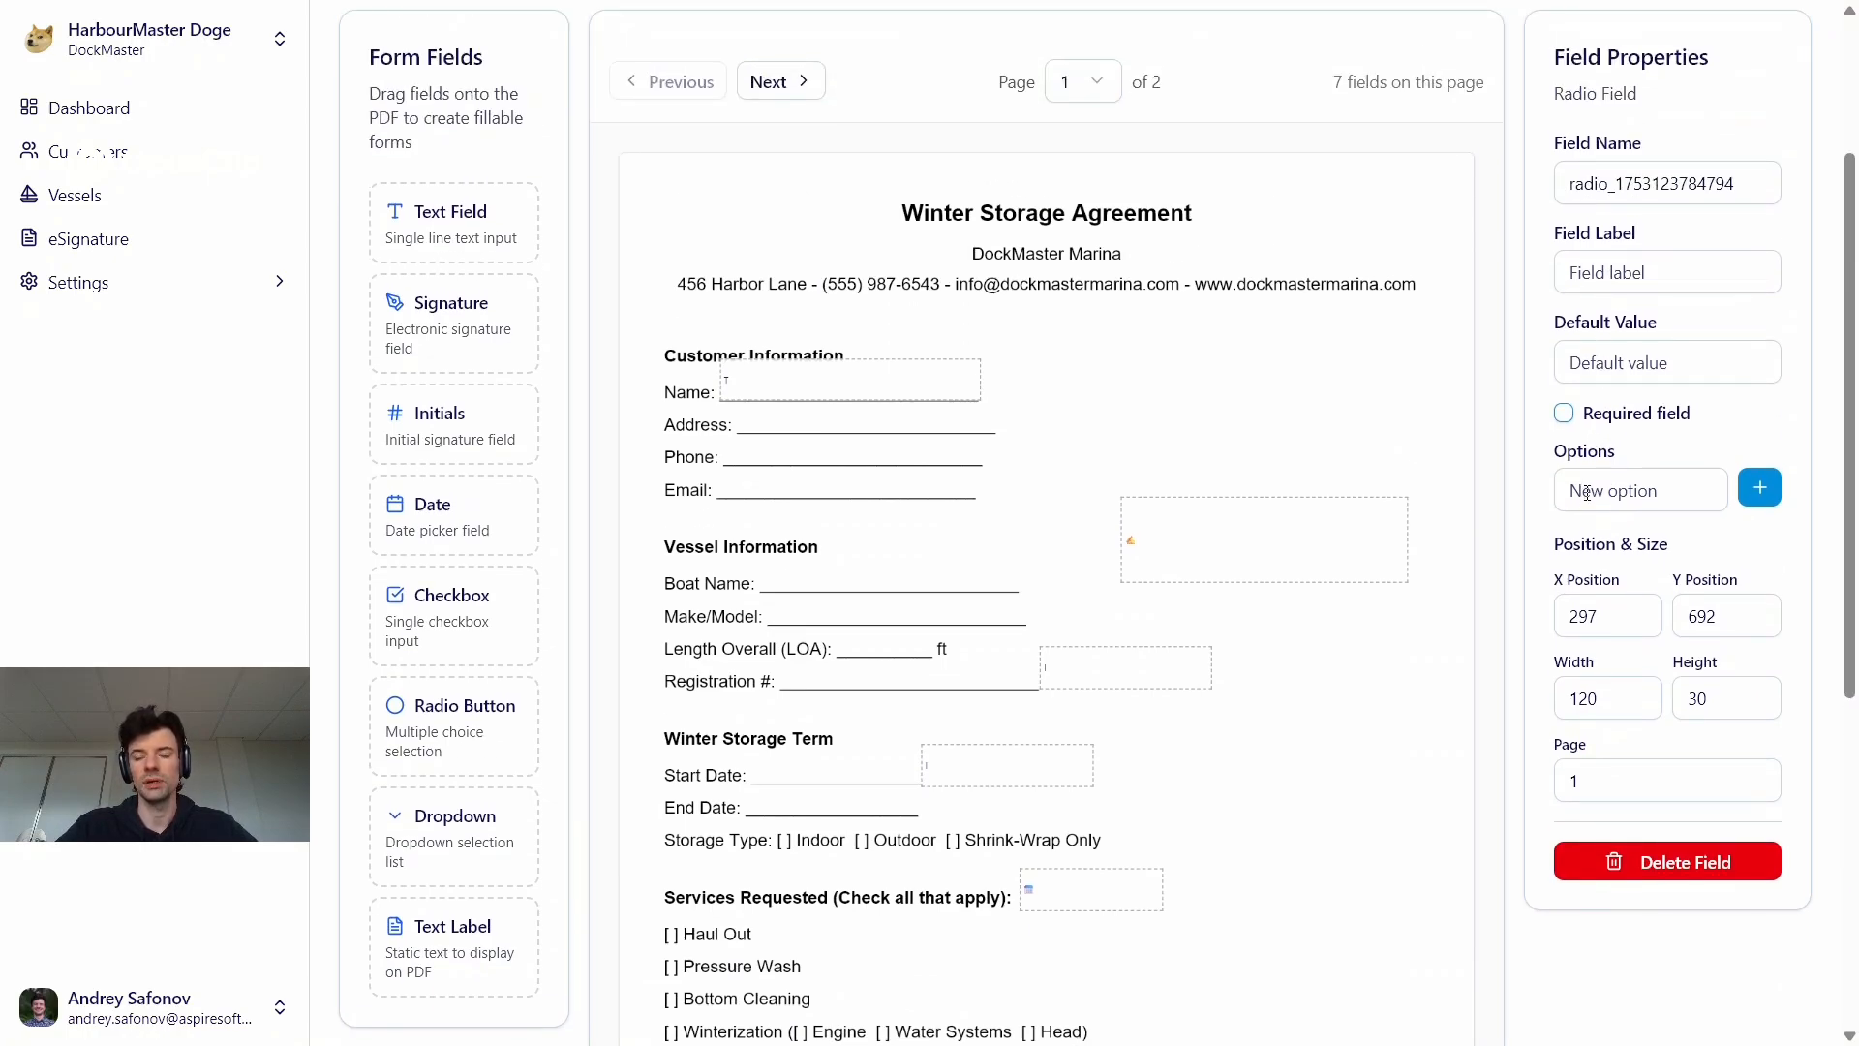
pyautogui.click(1634, 272)
pyautogui.write('Rad')
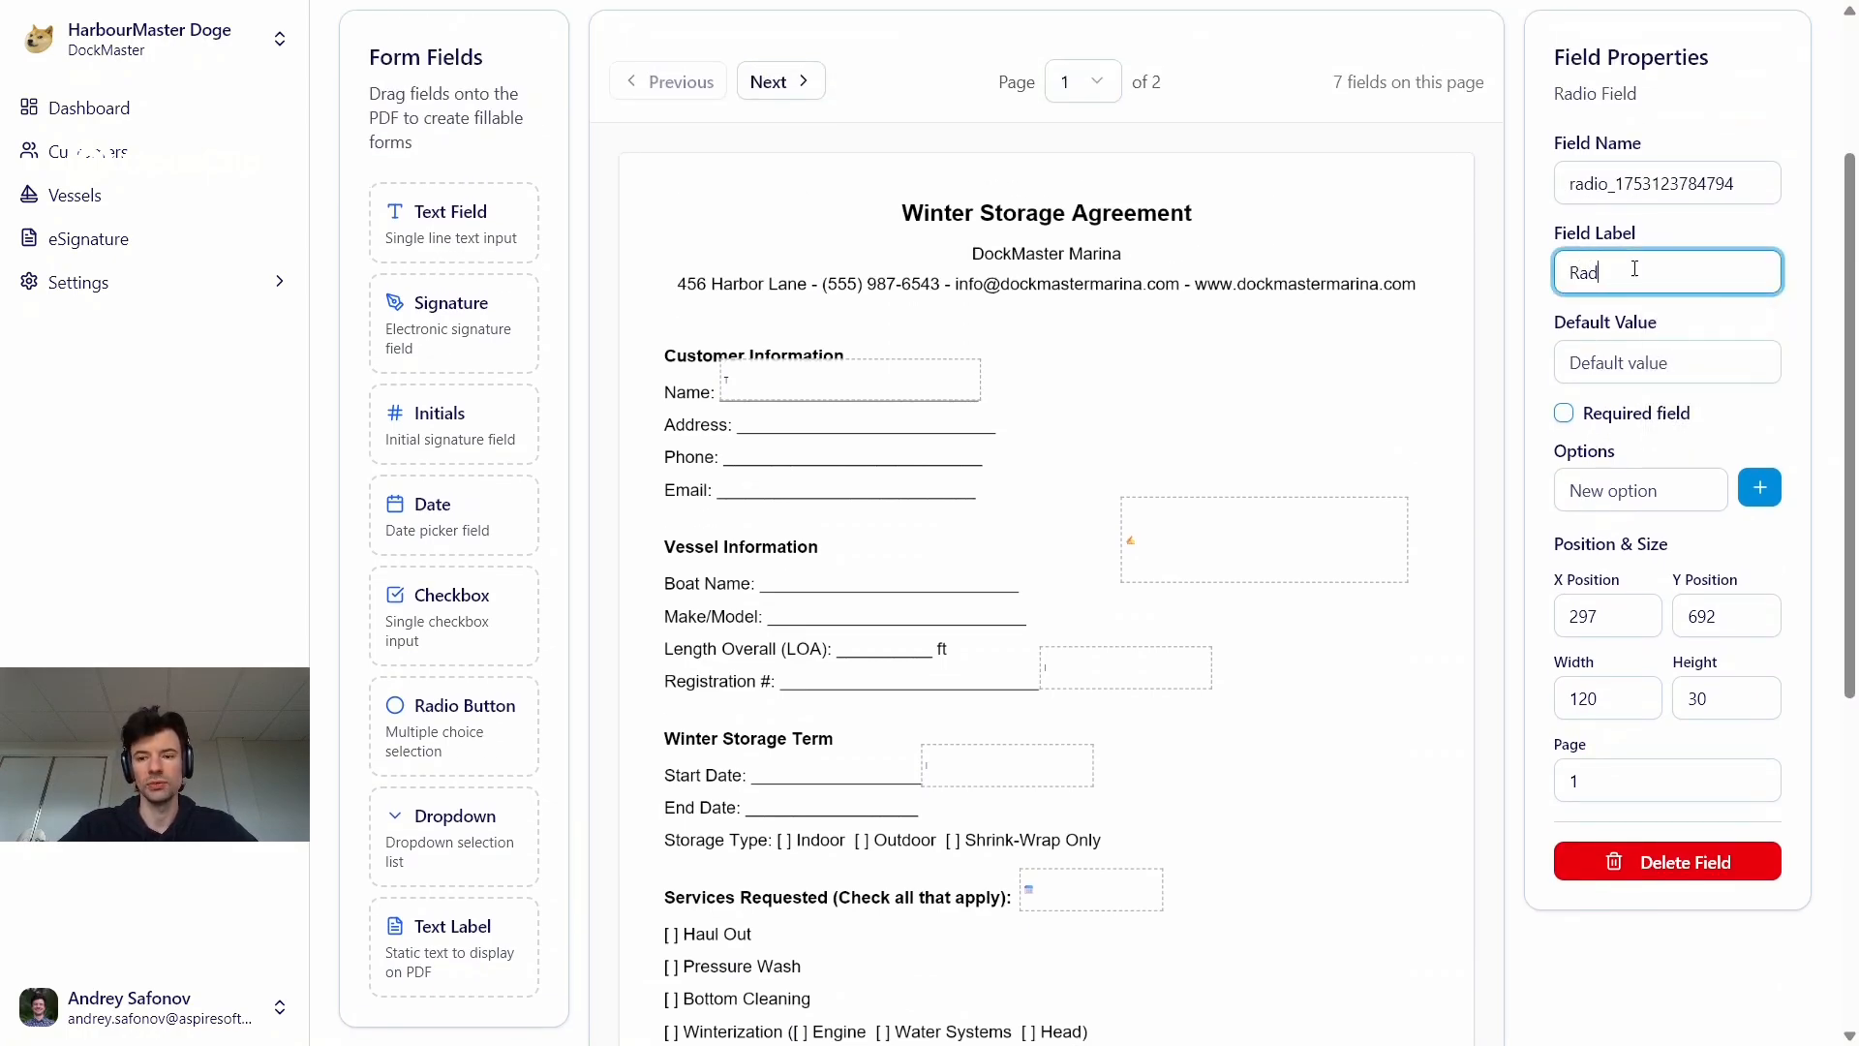
pyautogui.write('io')
# Add the options A, B and C to the radio button field
pyautogui.click(1645, 498)
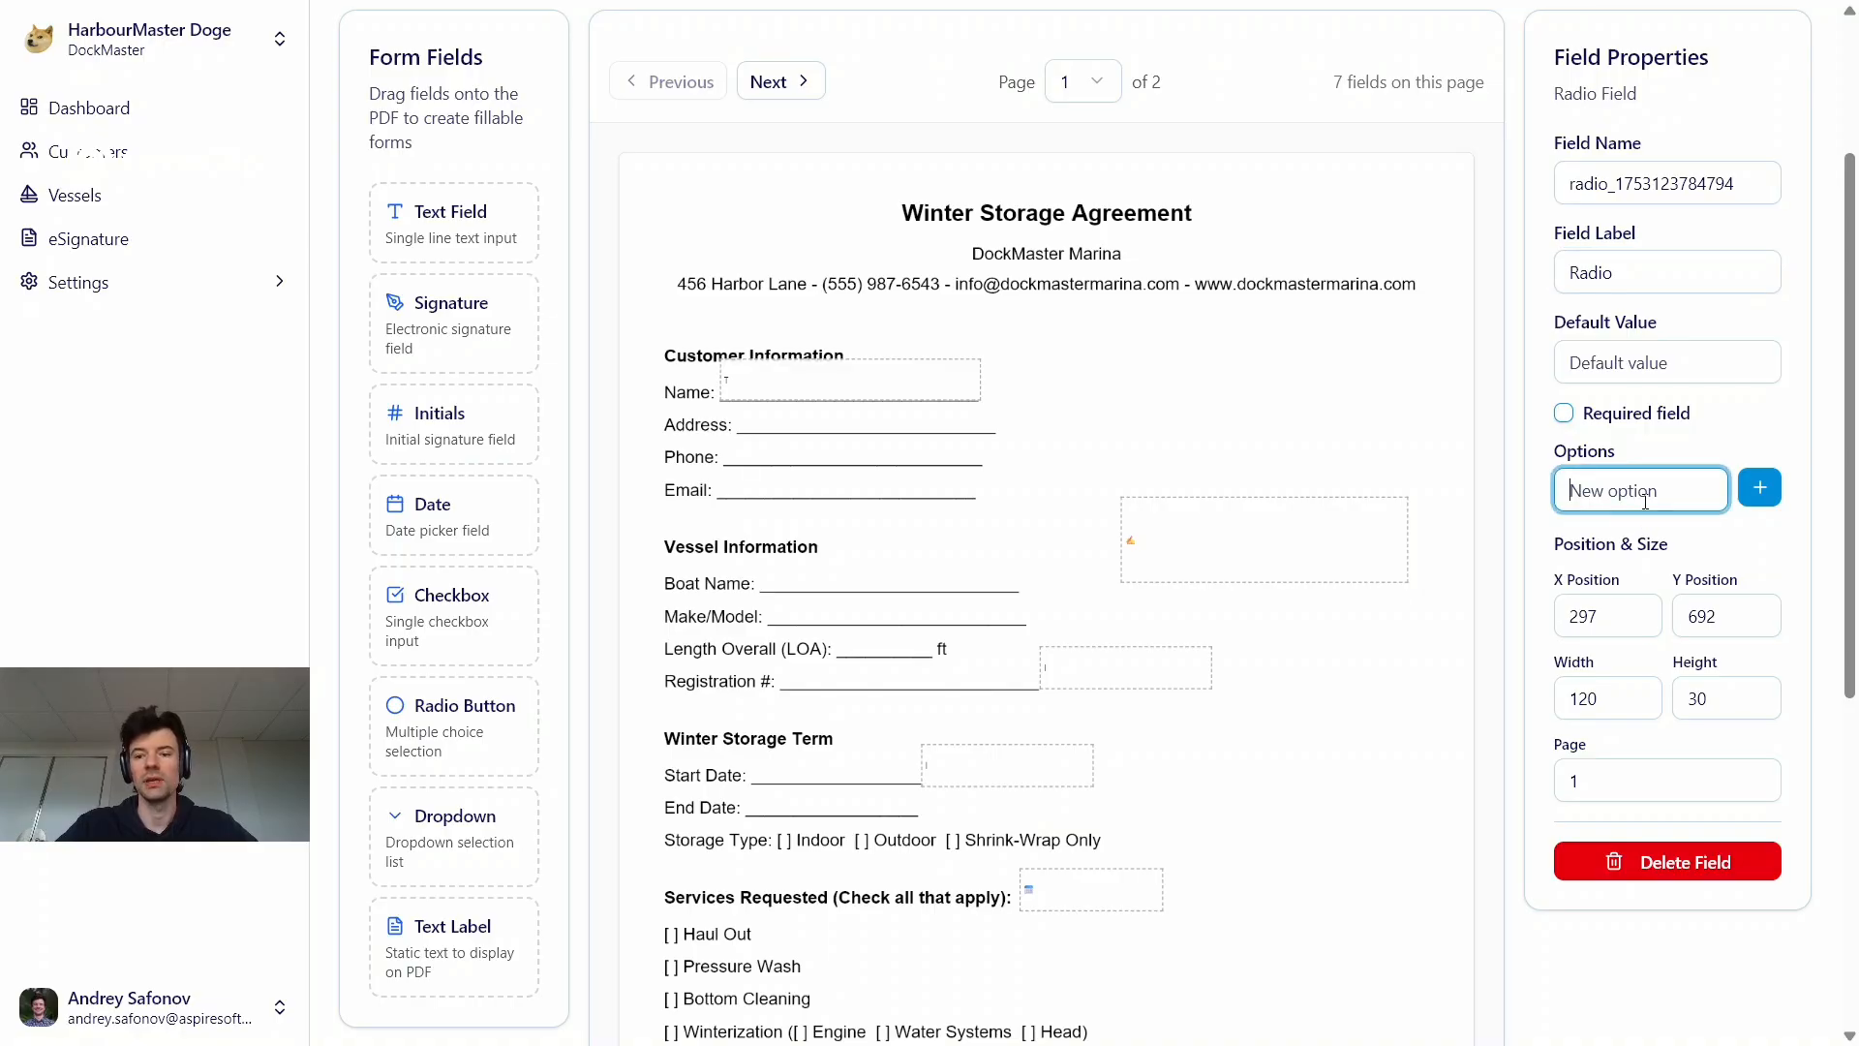
pyautogui.write('A')
pyautogui.click(1760, 487)
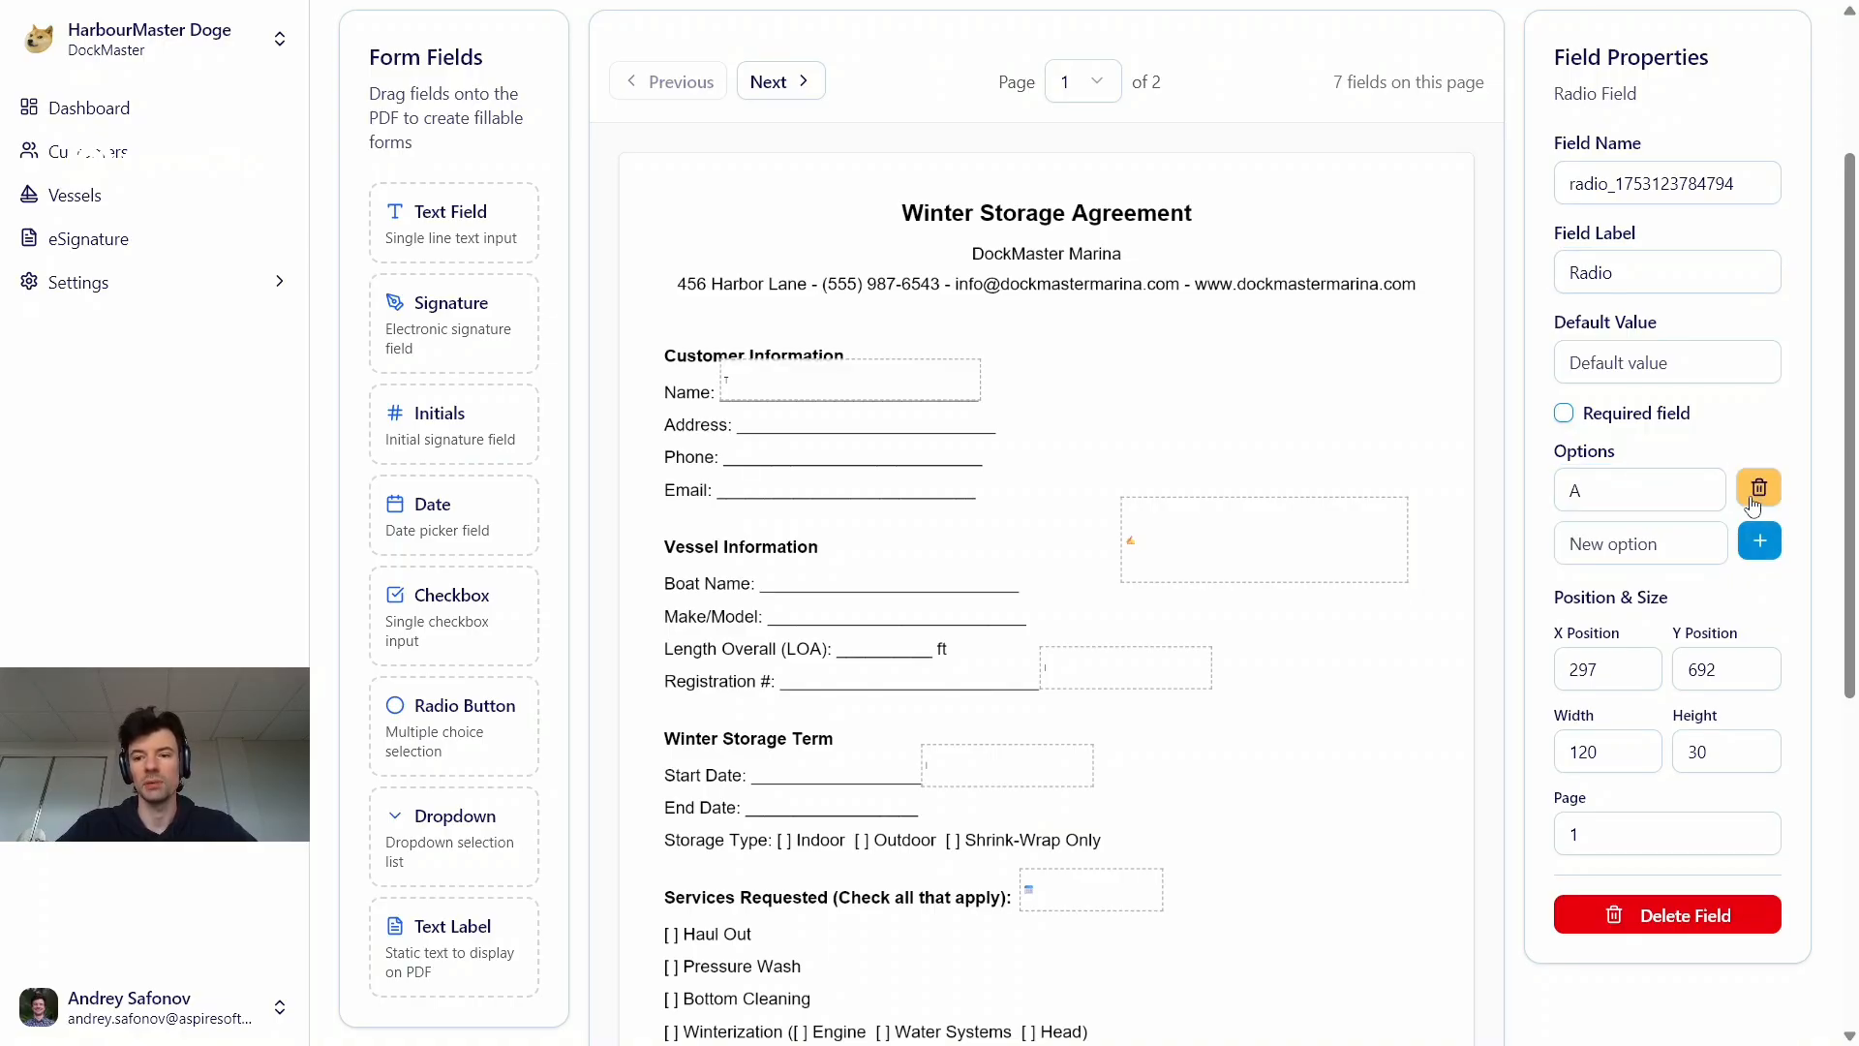
pyautogui.click(1650, 543)
pyautogui.write('B')
pyautogui.click(1759, 540)
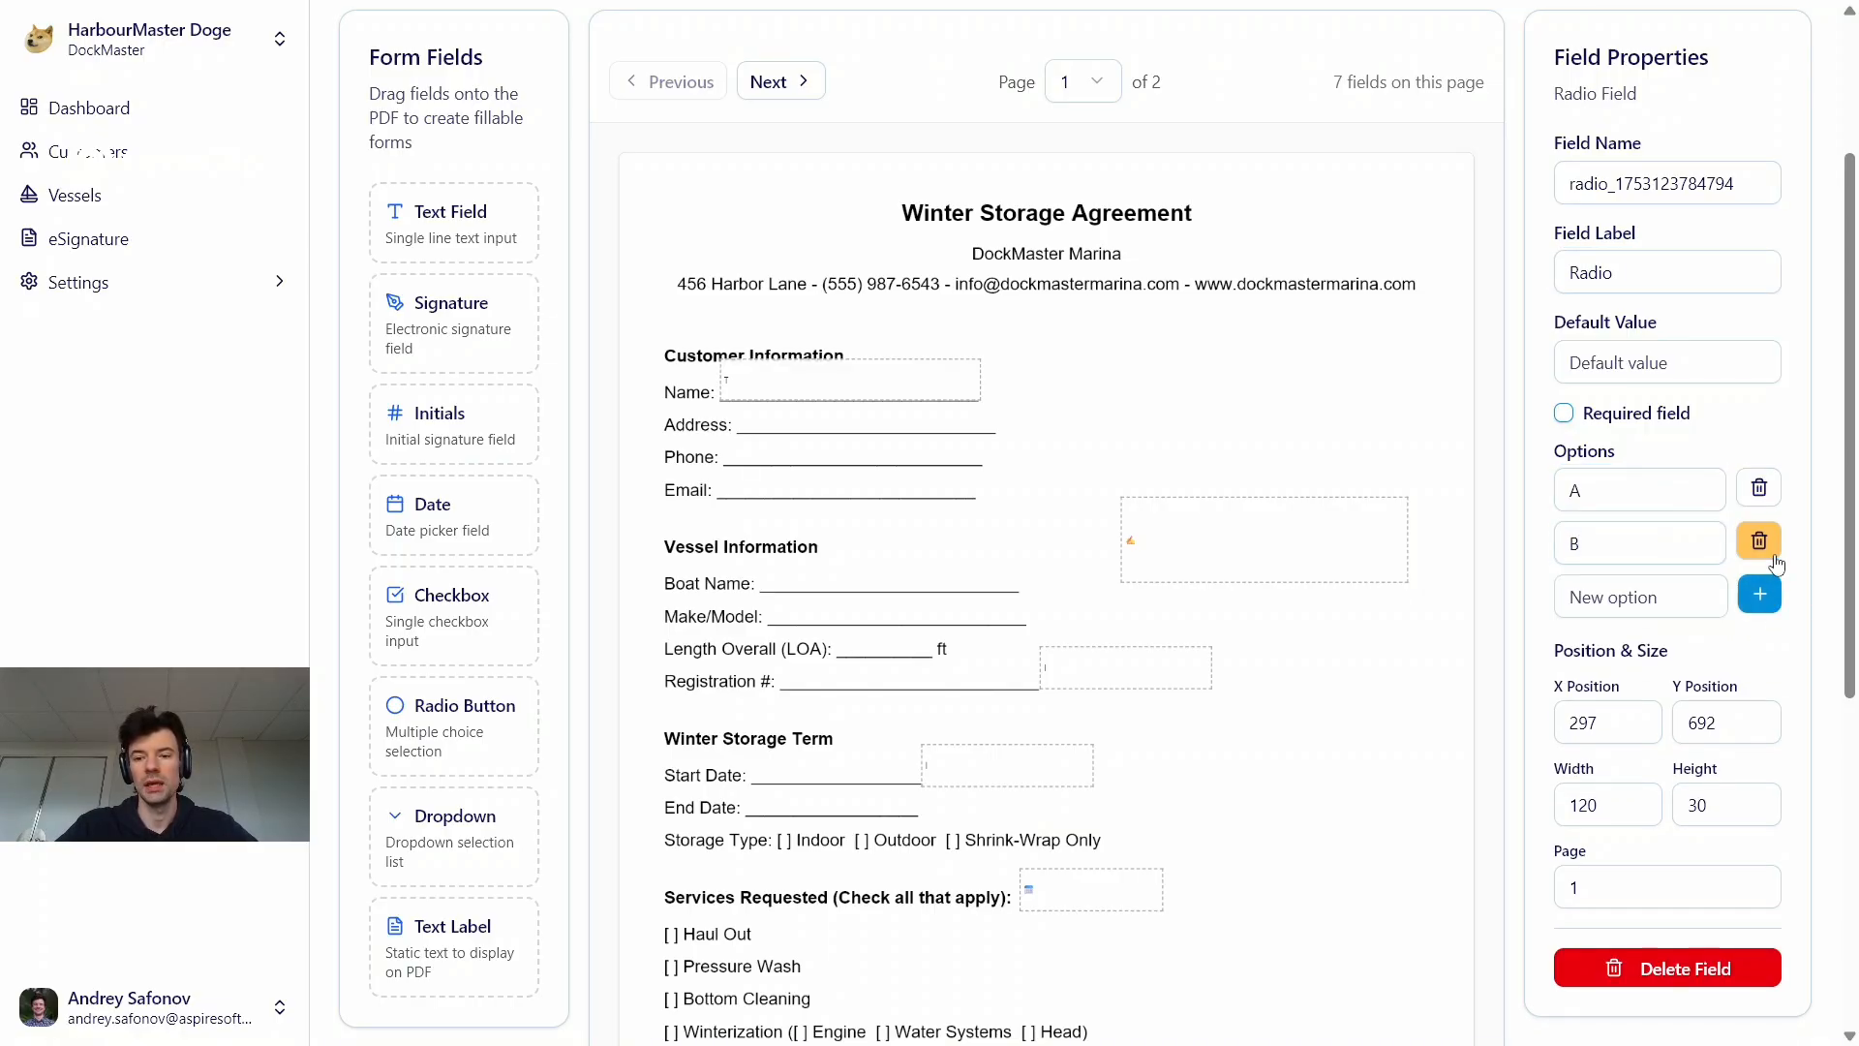
pyautogui.click(1625, 593)
pyautogui.write('C')
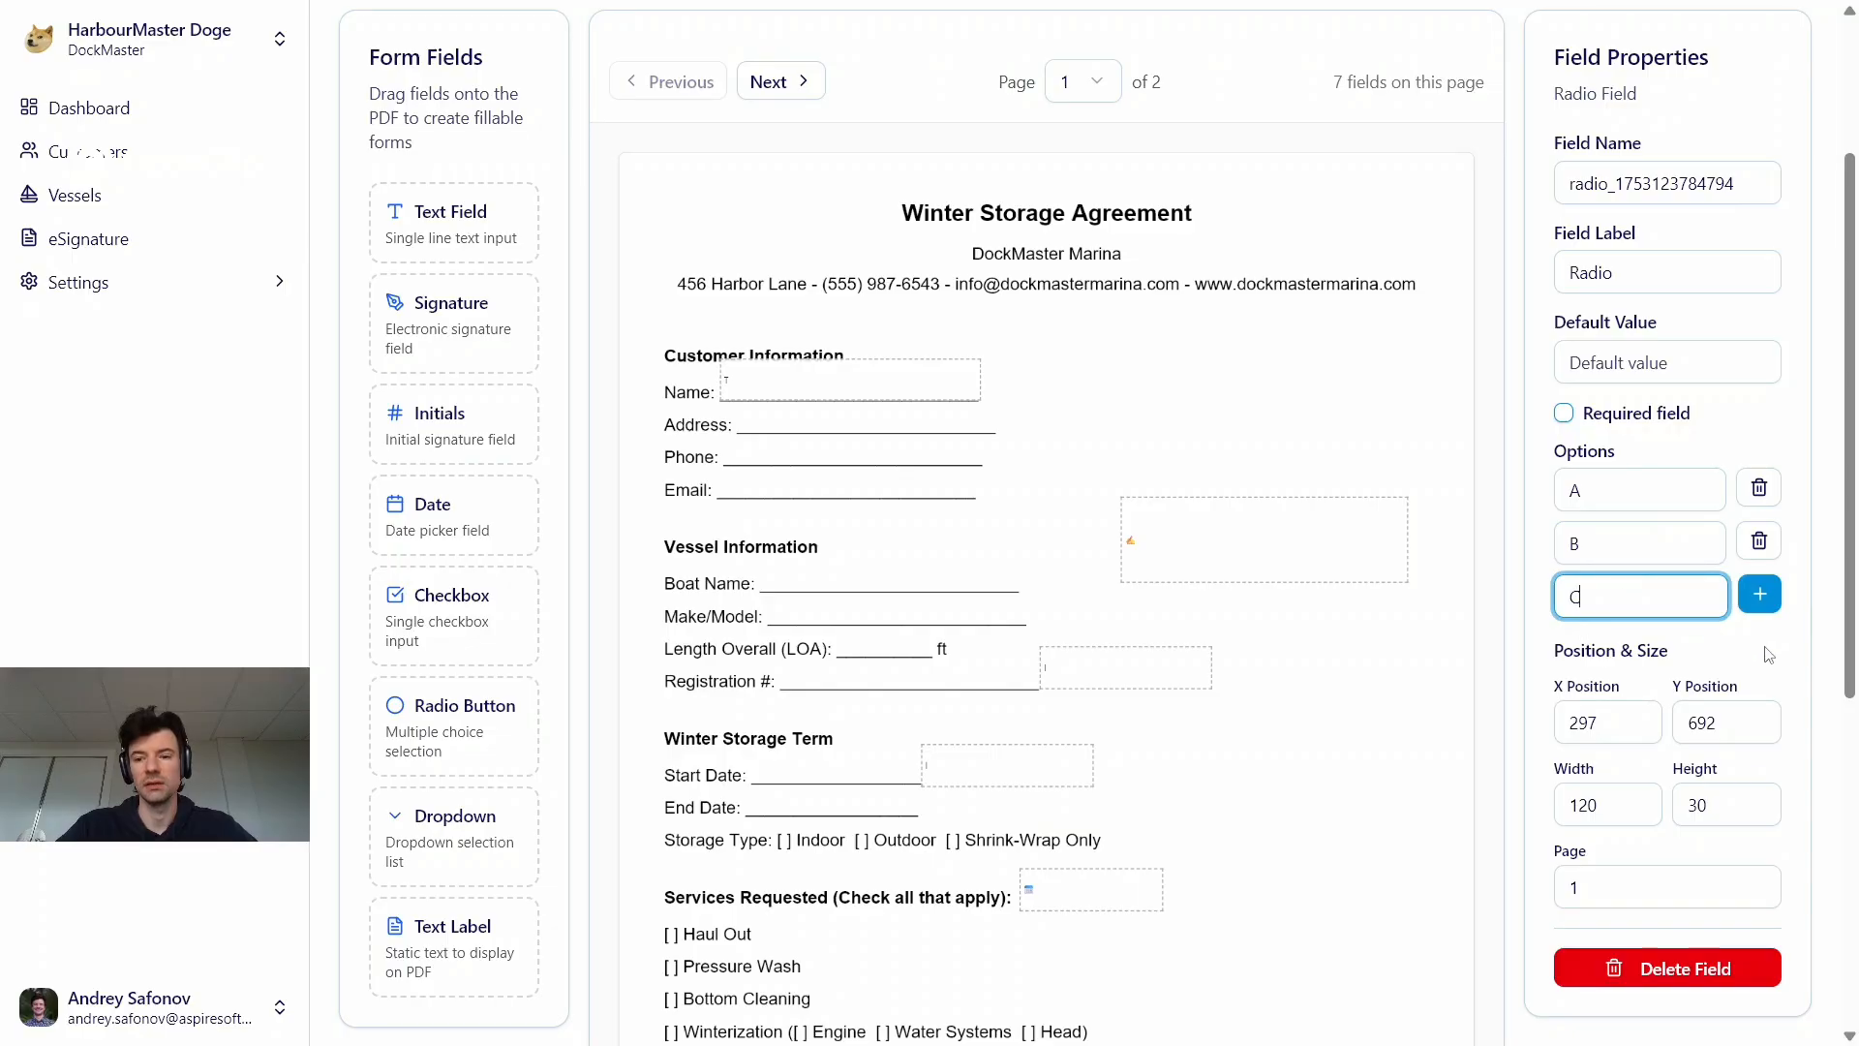
pyautogui.click(1759, 593)
# Place a dropdown field between the Spring Launch line and the radio field, at about X 163, Y 692
pyautogui.scroll(-5, 1630, 739)
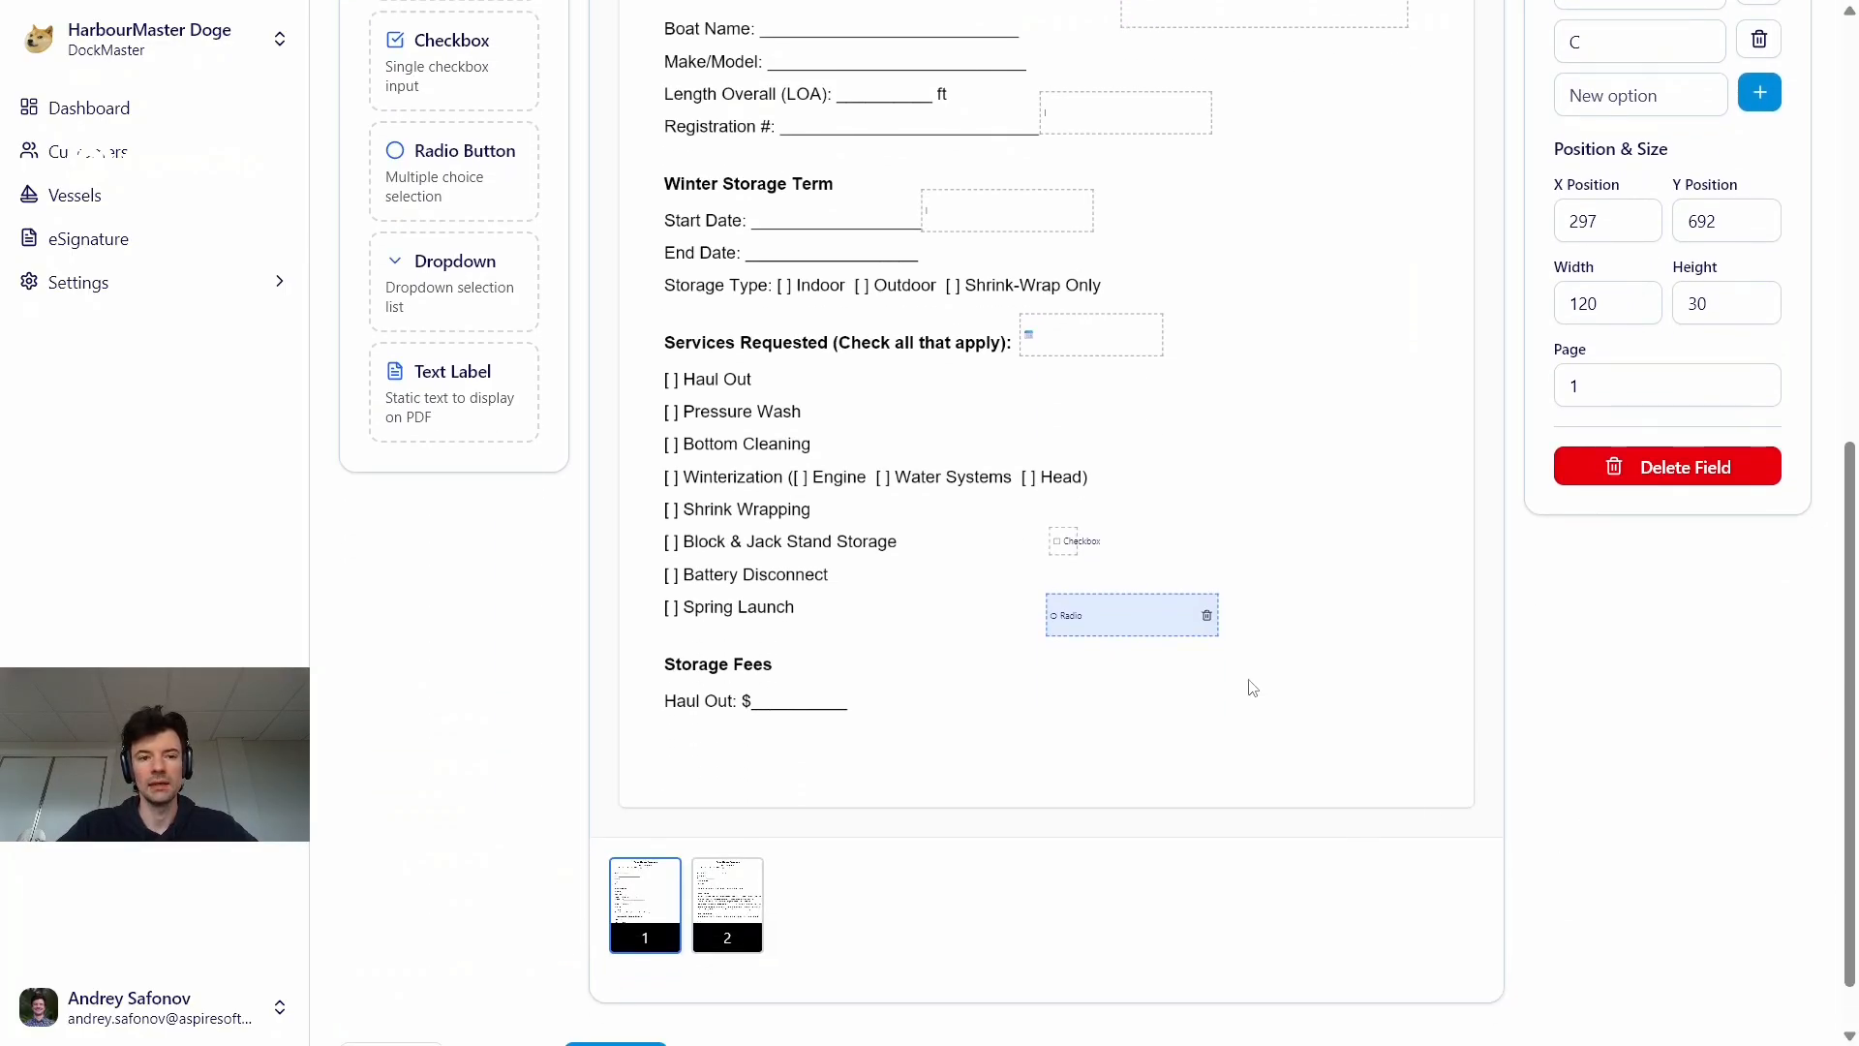
pyautogui.moveTo(419, 276); pyautogui.dragTo(930, 559)
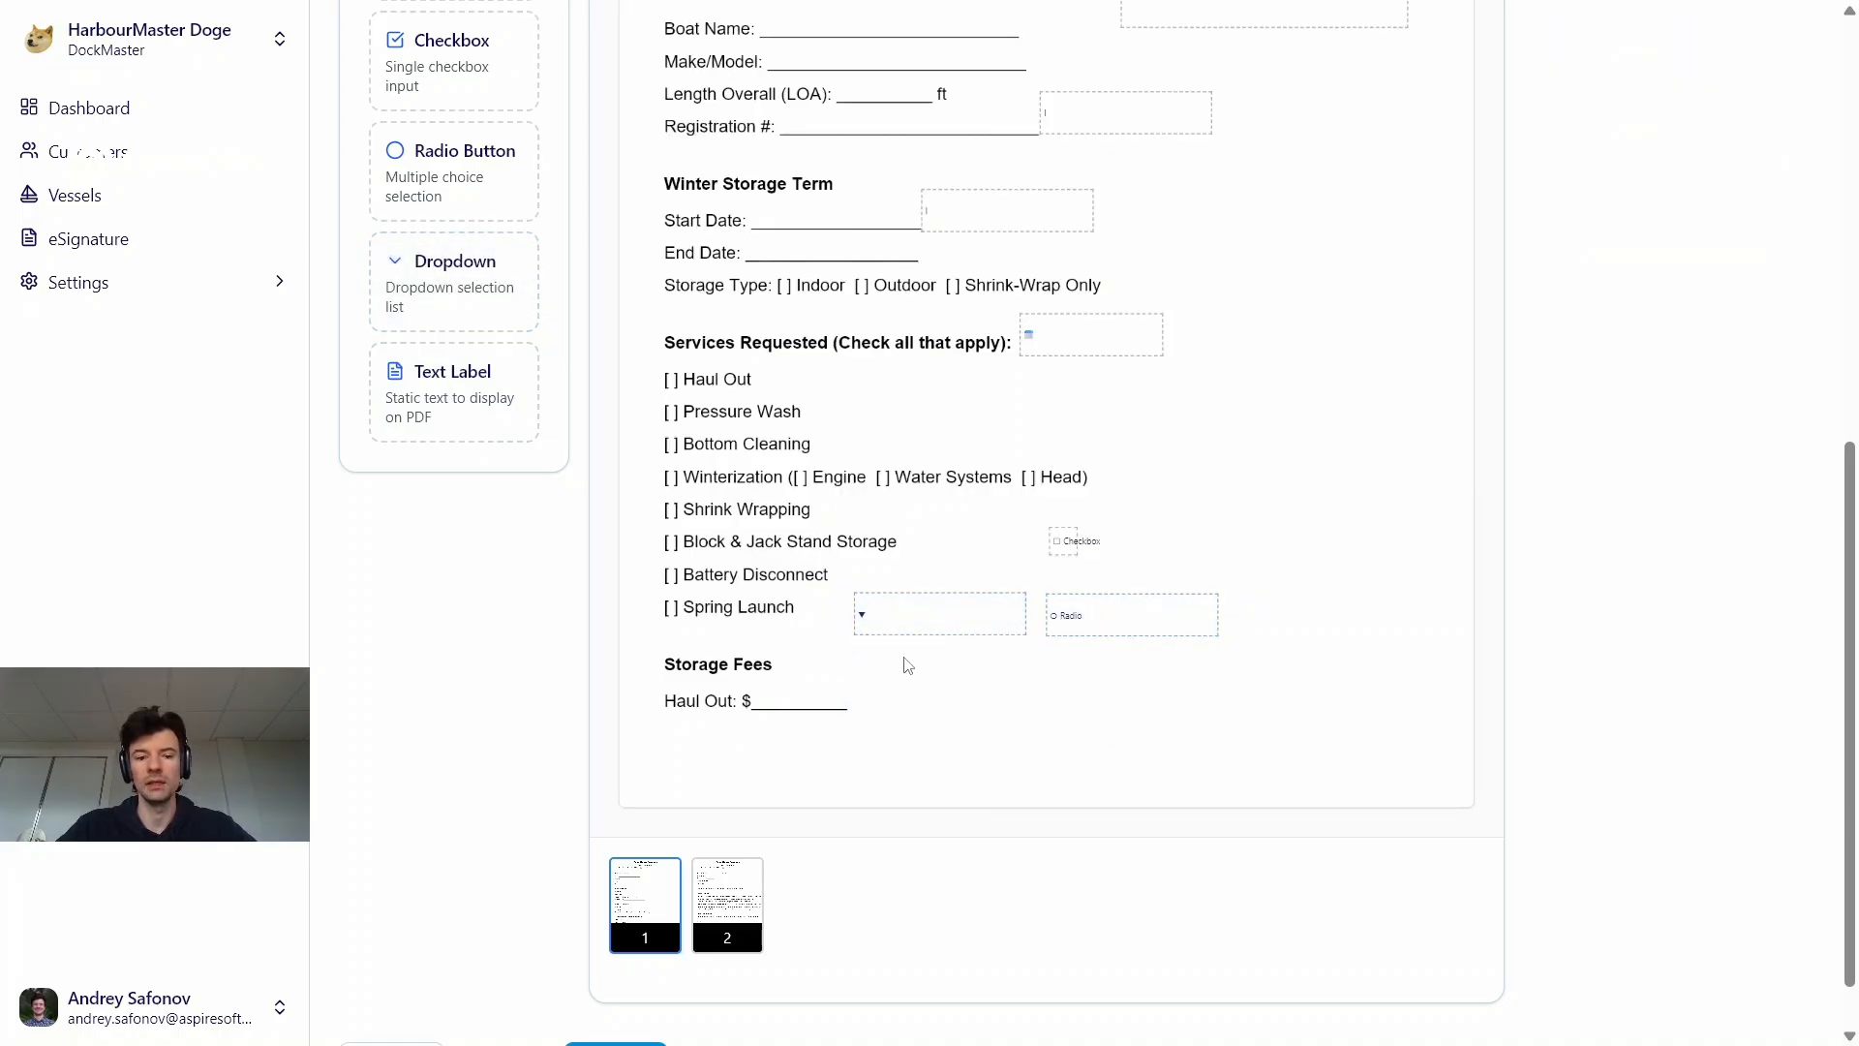
pyautogui.click(922, 630)
# Add the options A, B and C to the dropdown field
pyautogui.scroll(5, 1561, 457)
pyautogui.scroll(3, 1561, 457)
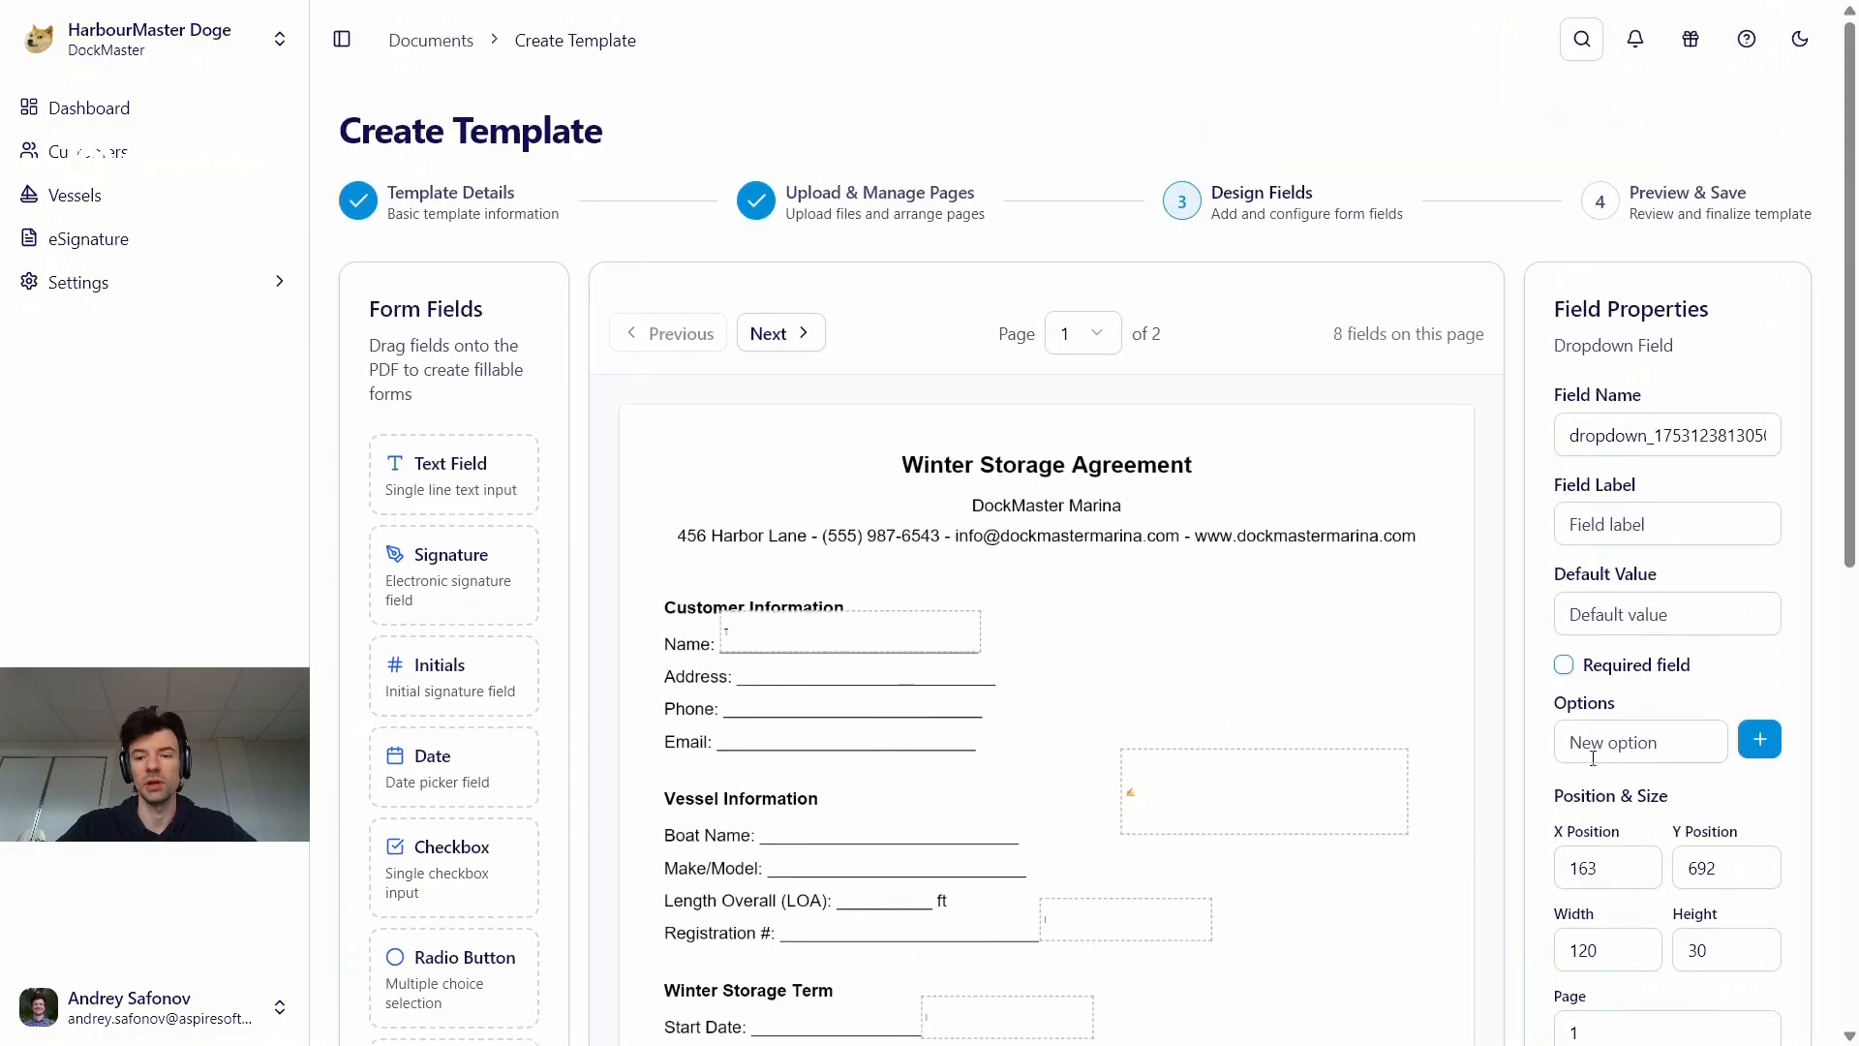
pyautogui.click(1599, 735)
pyautogui.write('A')
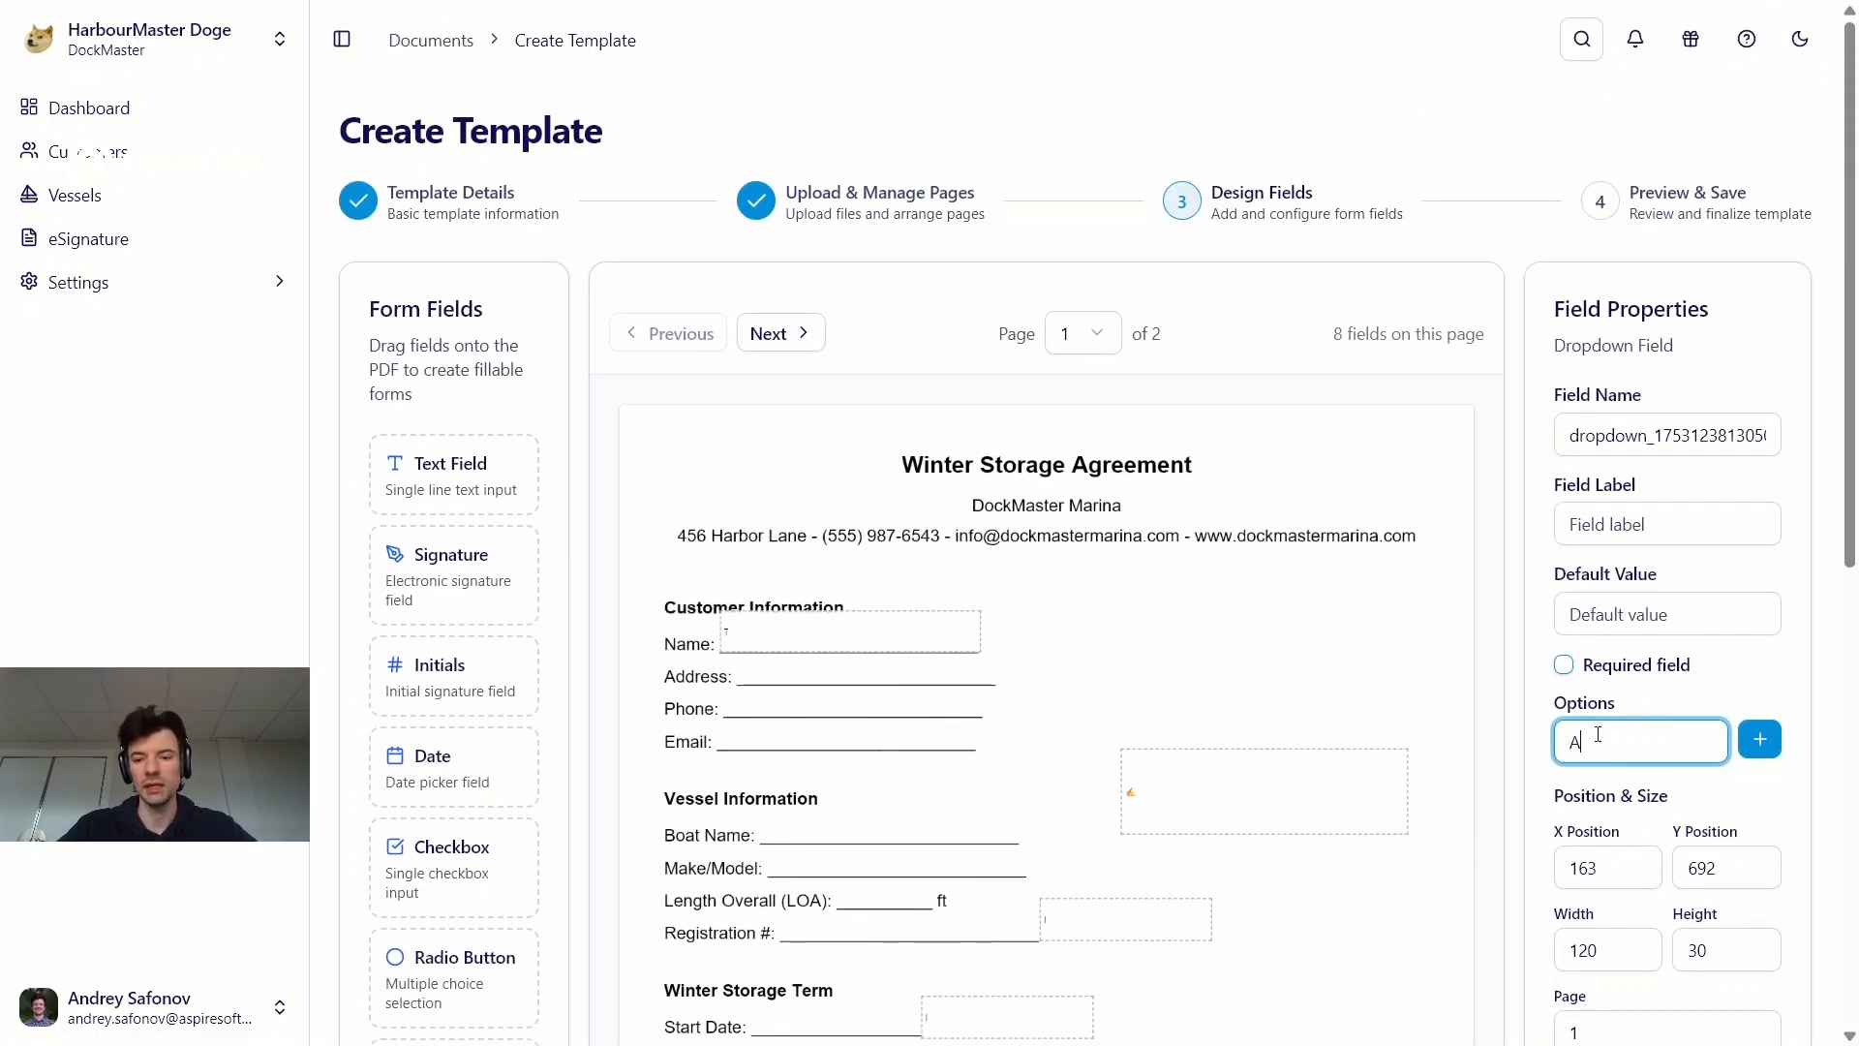
pyautogui.click(1759, 738)
pyautogui.click(1671, 780)
pyautogui.write('B')
pyautogui.click(1759, 792)
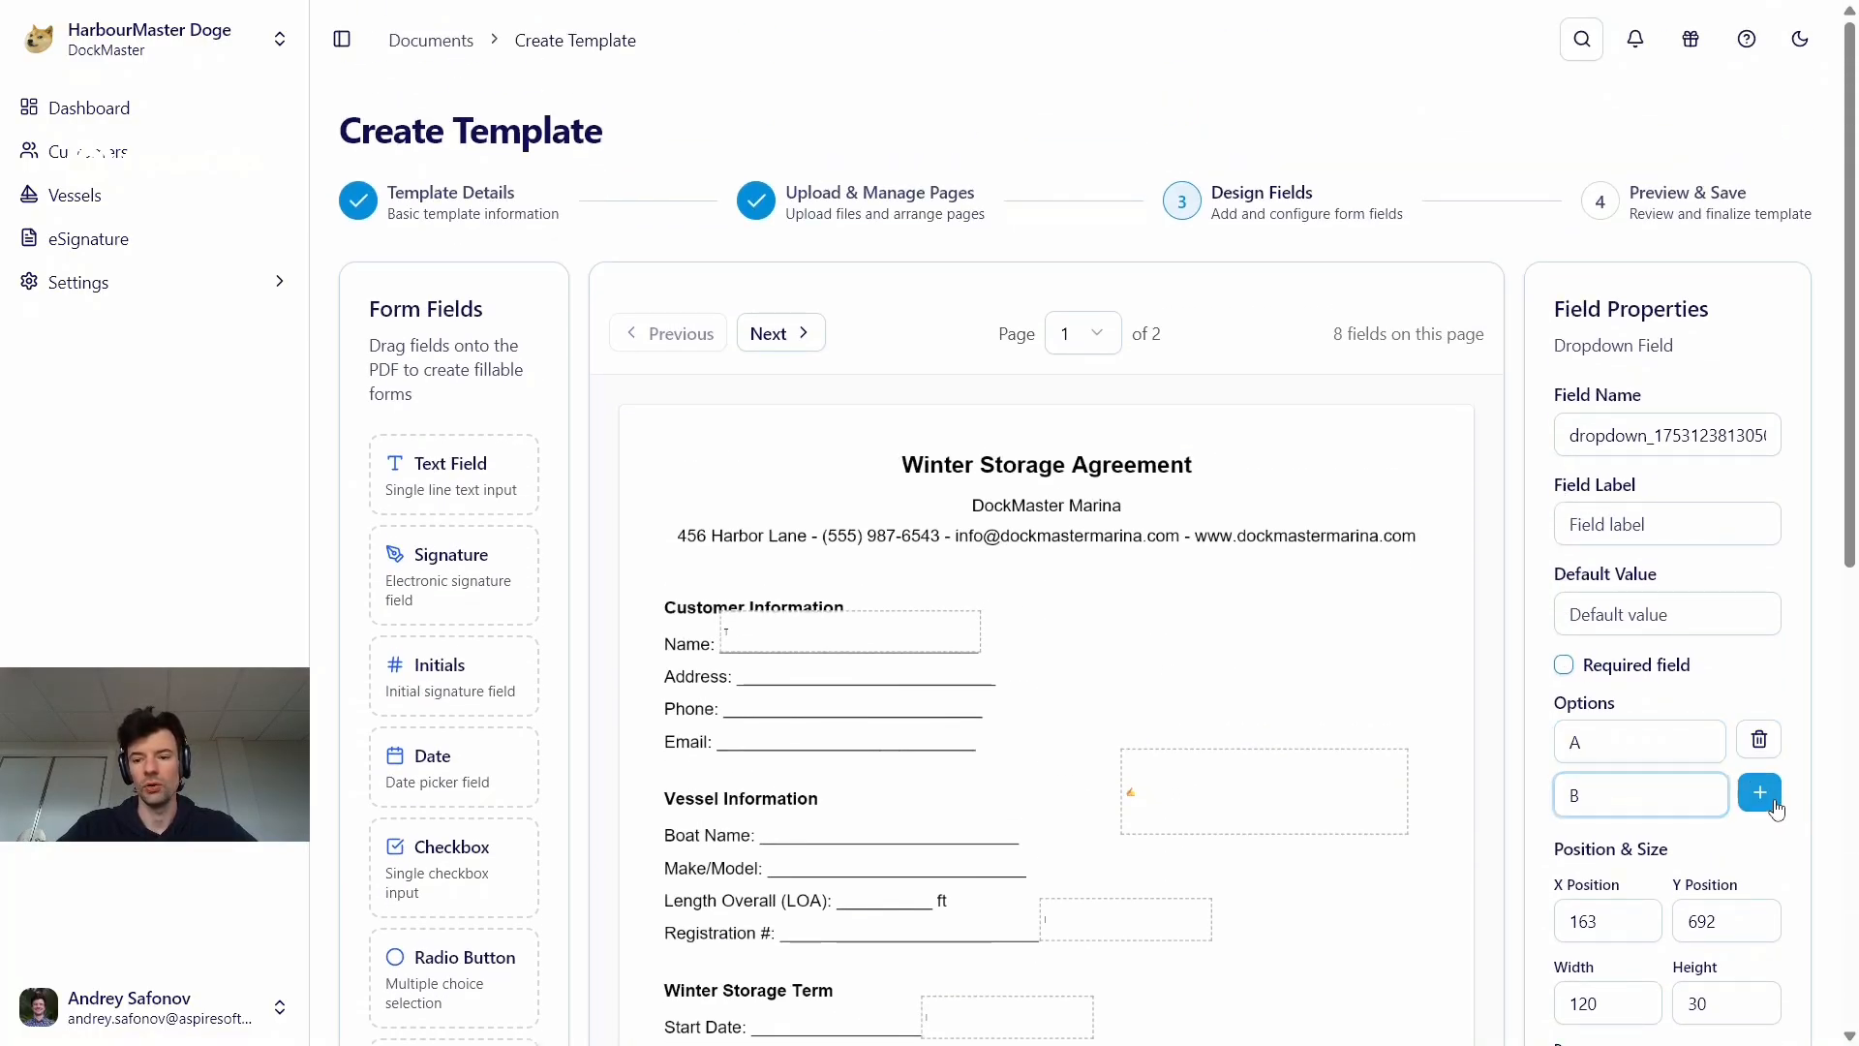
pyautogui.click(1607, 848)
pyautogui.write('C')
pyautogui.click(1759, 845)
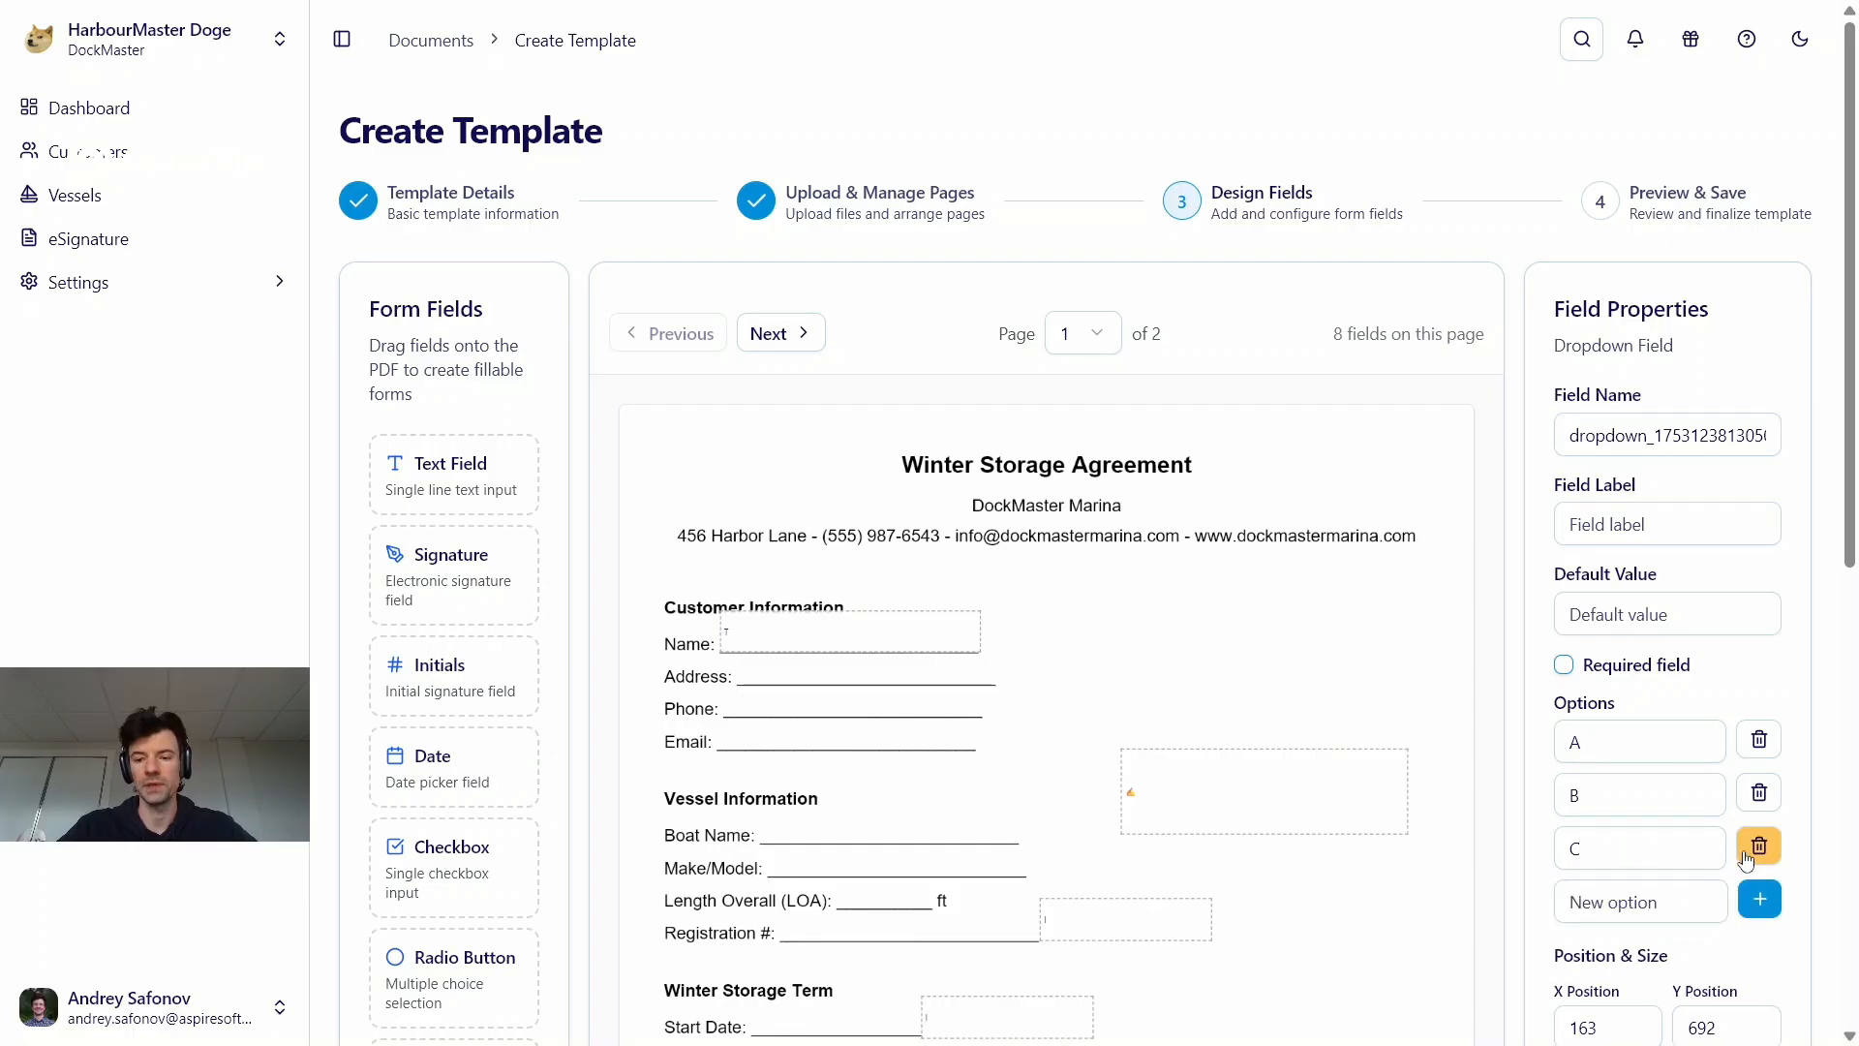
# Continue to the Preview & Save stage and review the placed form fields on page 1 of the template
pyautogui.scroll(-9, 1365, 860)
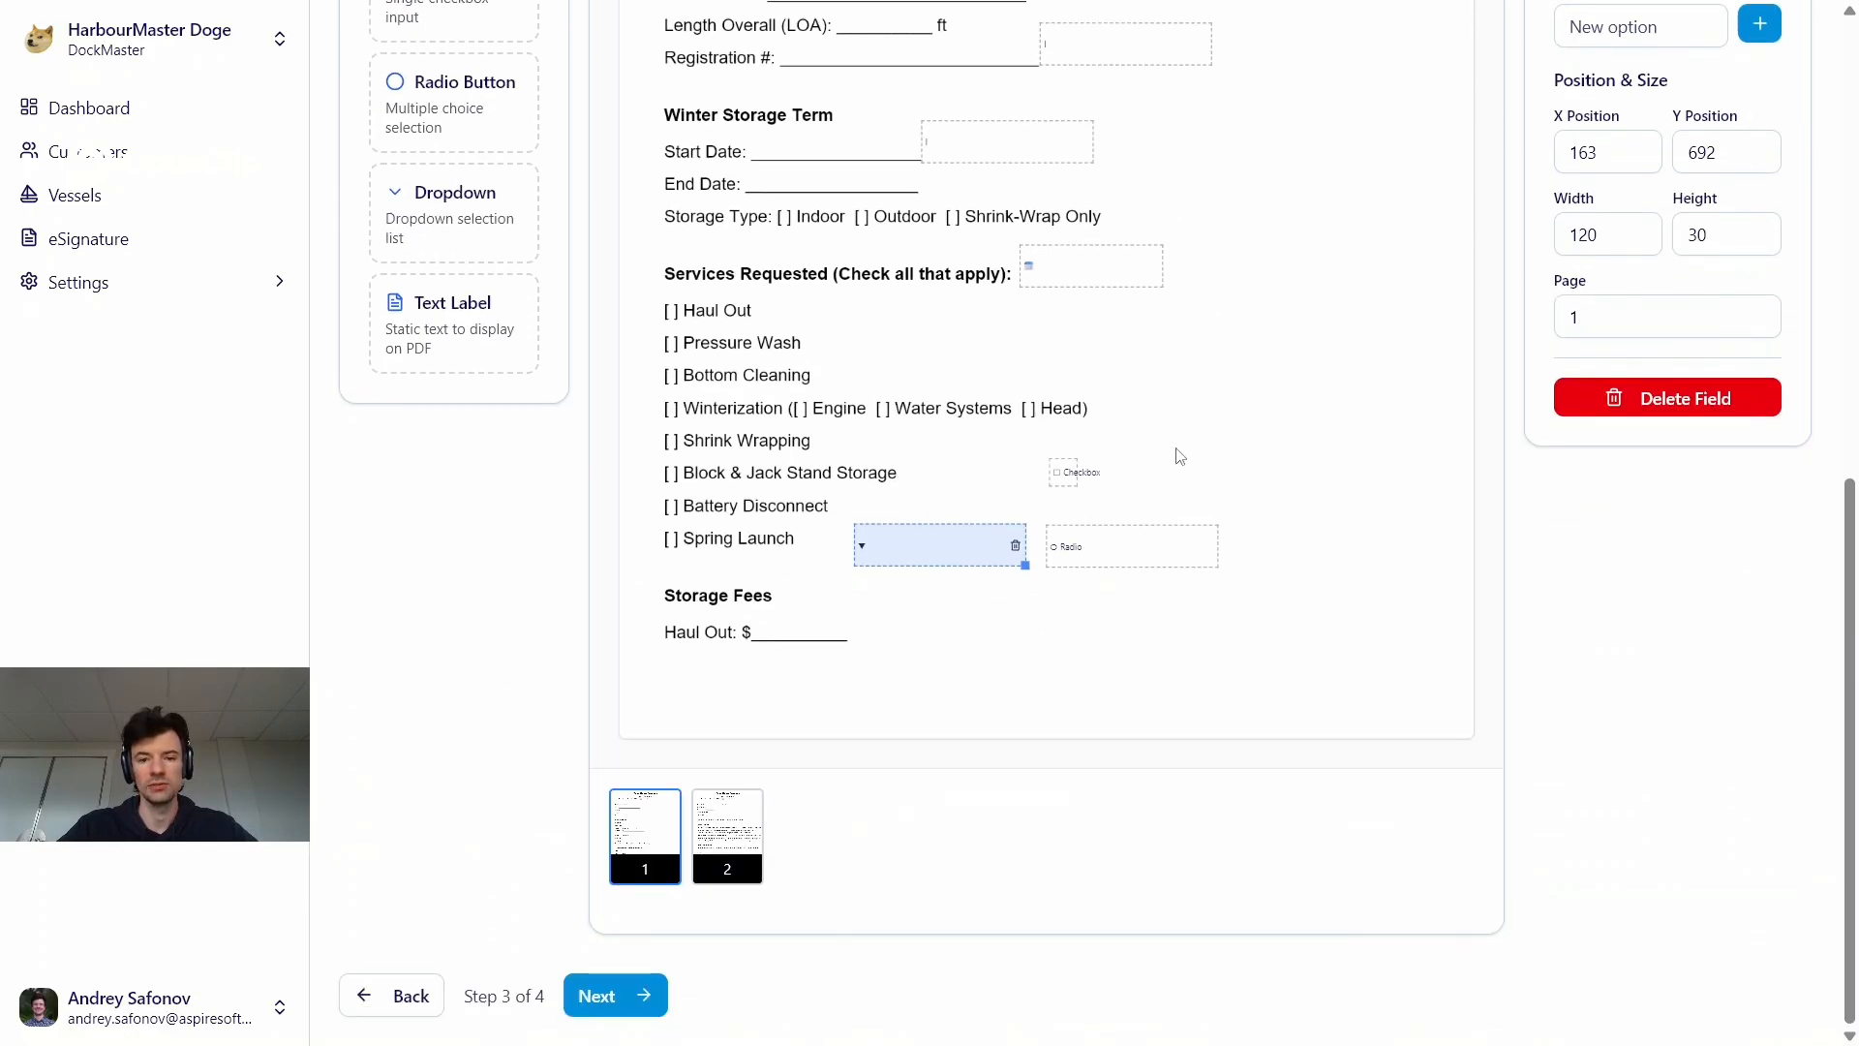
pyautogui.scroll(4, 1150, 850)
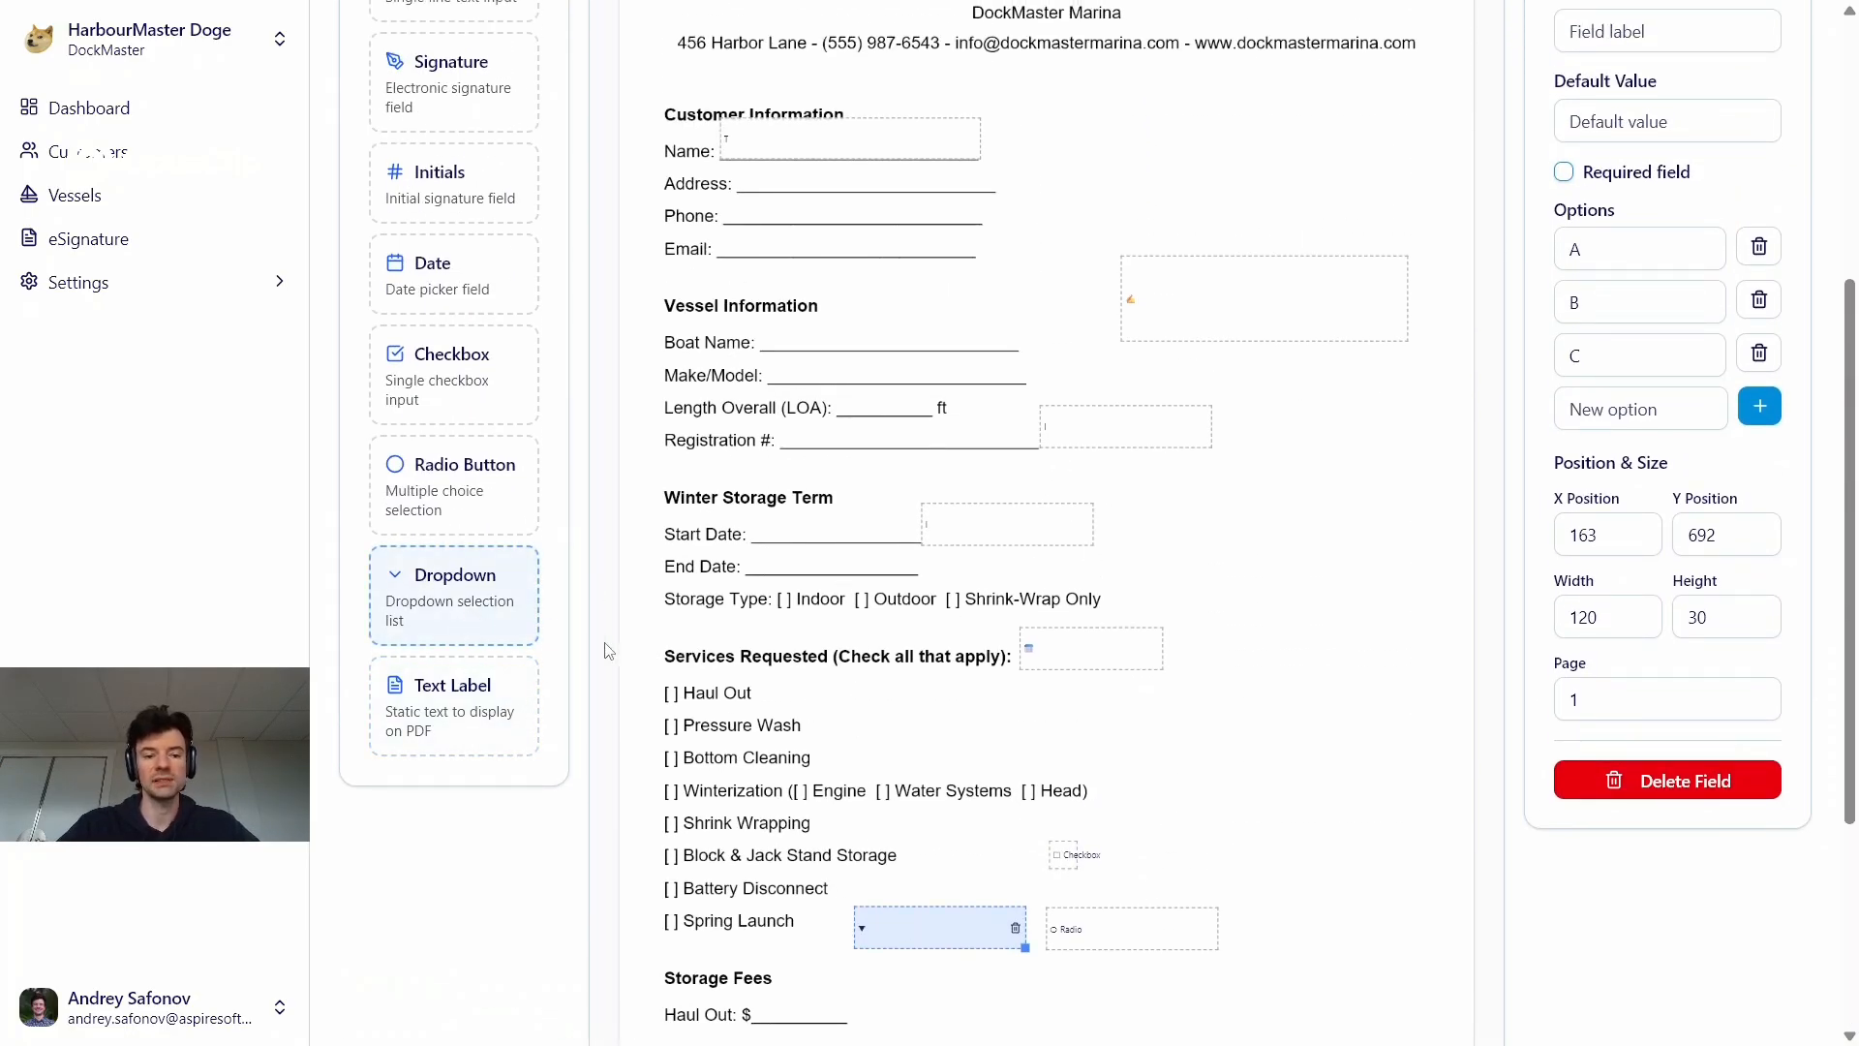
pyautogui.scroll(-4, 947, 608)
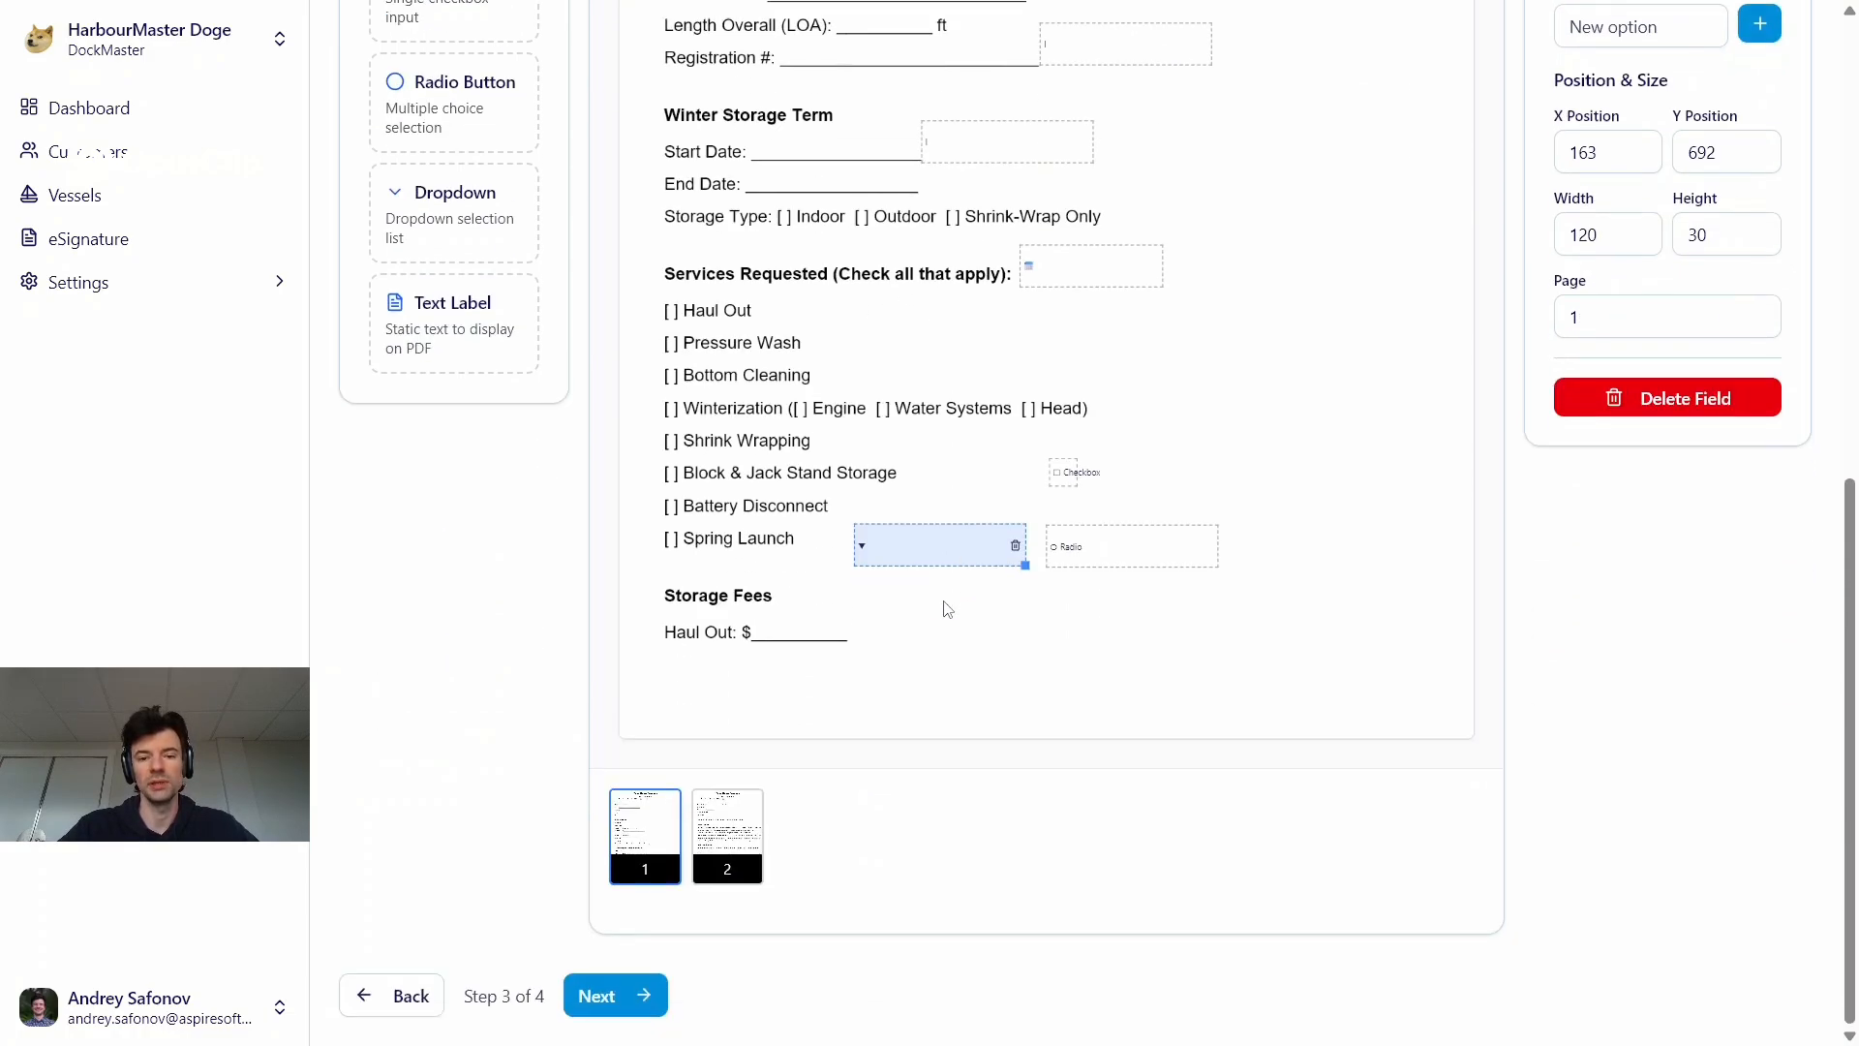
pyautogui.click(610, 997)
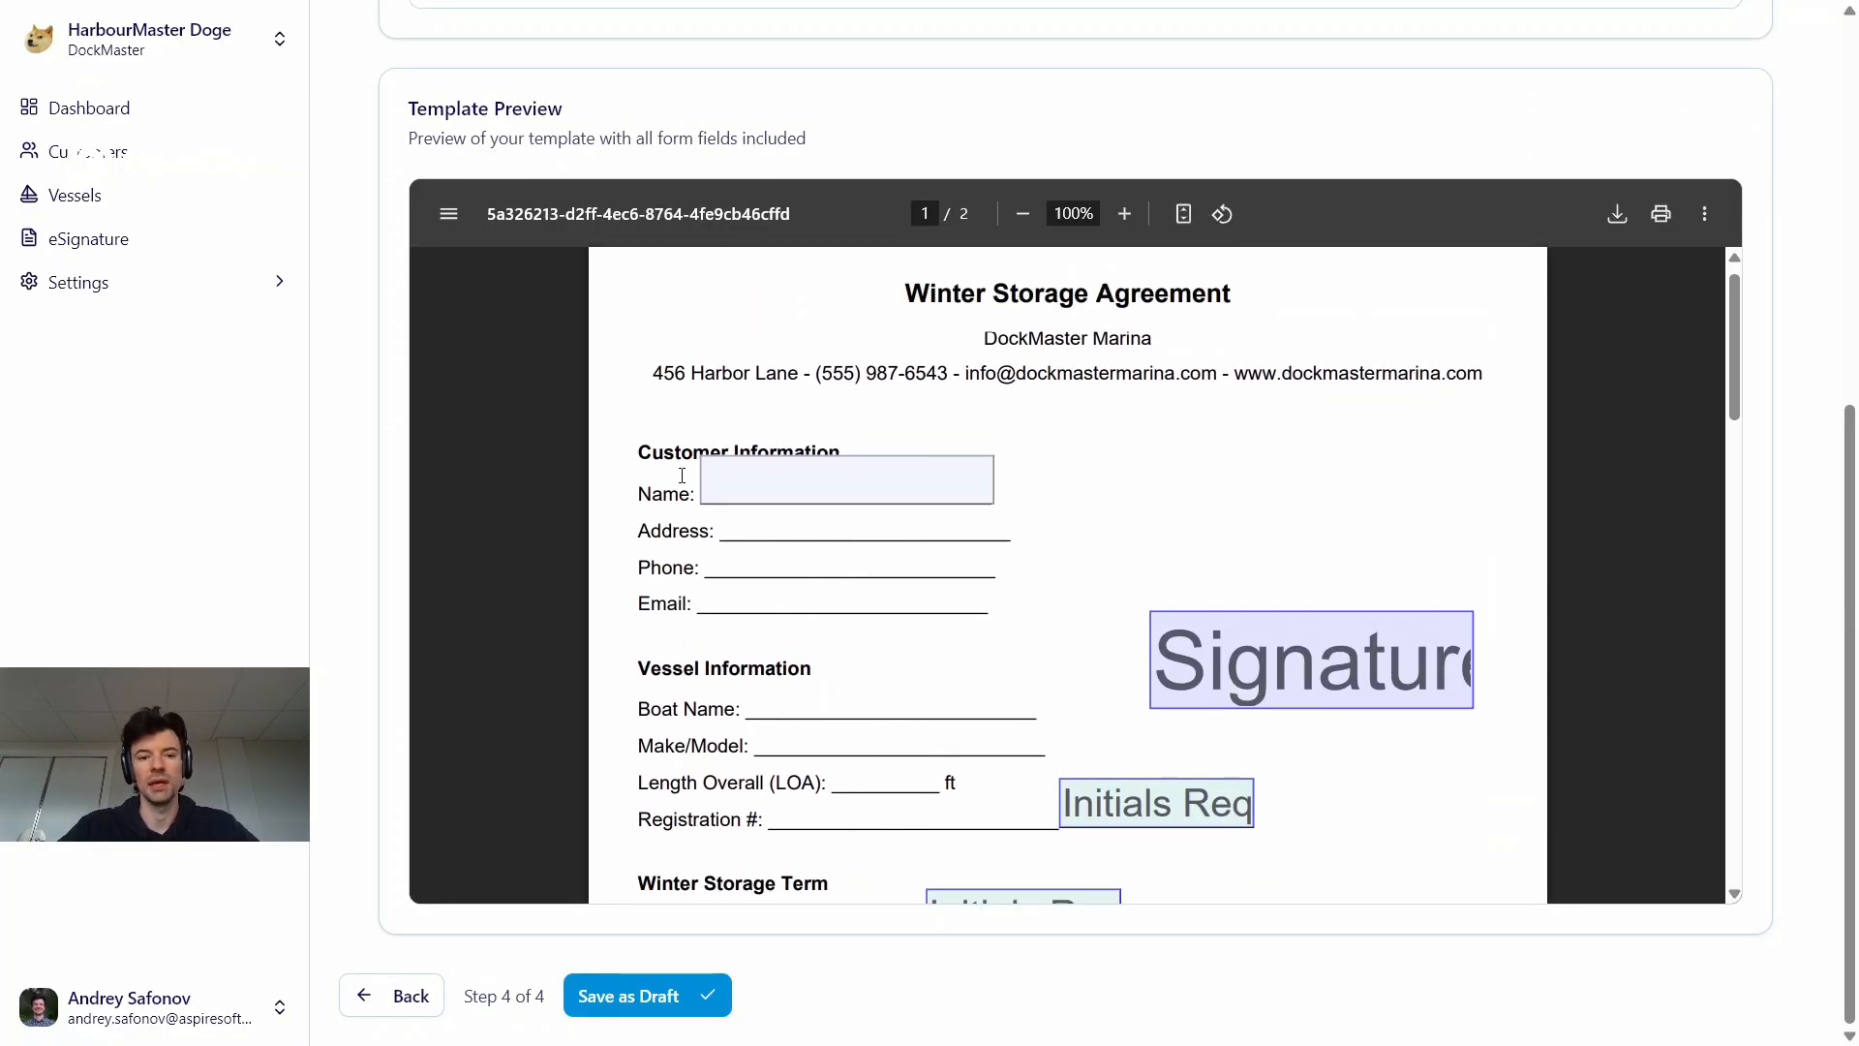
pyautogui.scroll(-3, 1091, 685)
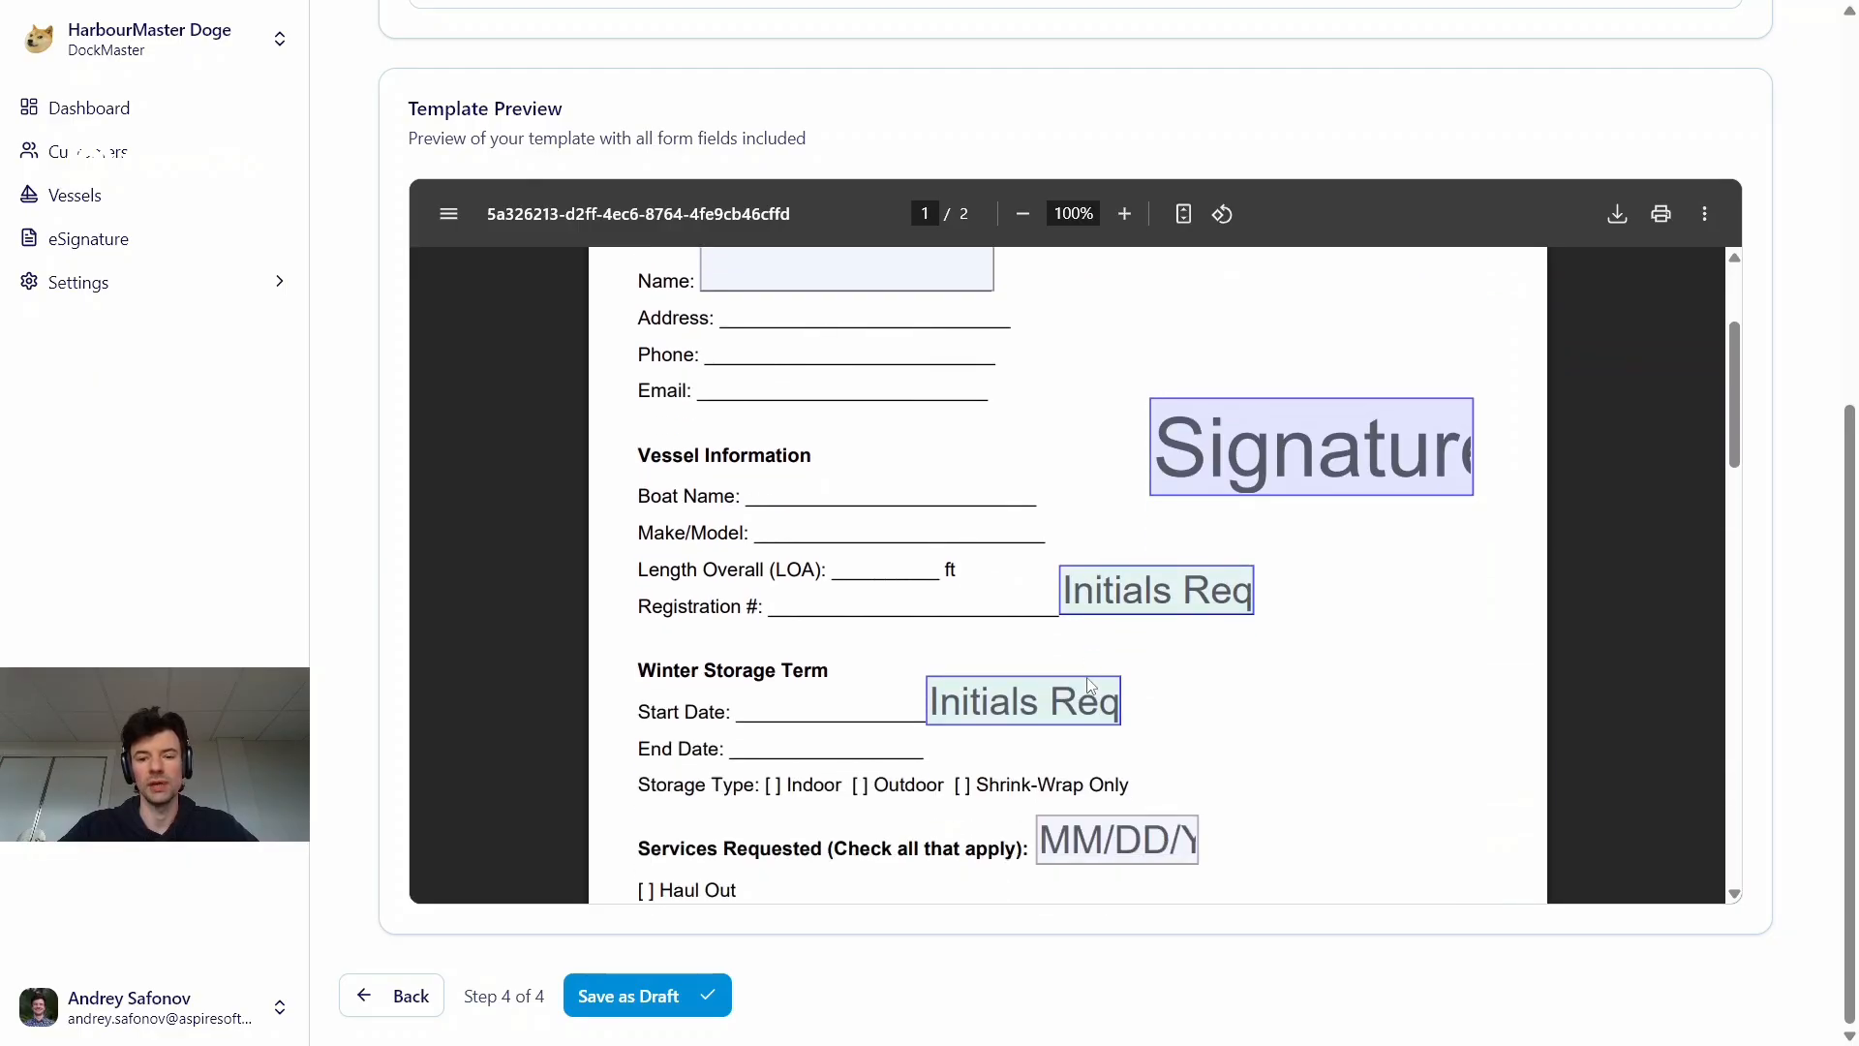
pyautogui.scroll(-1, 1094, 668)
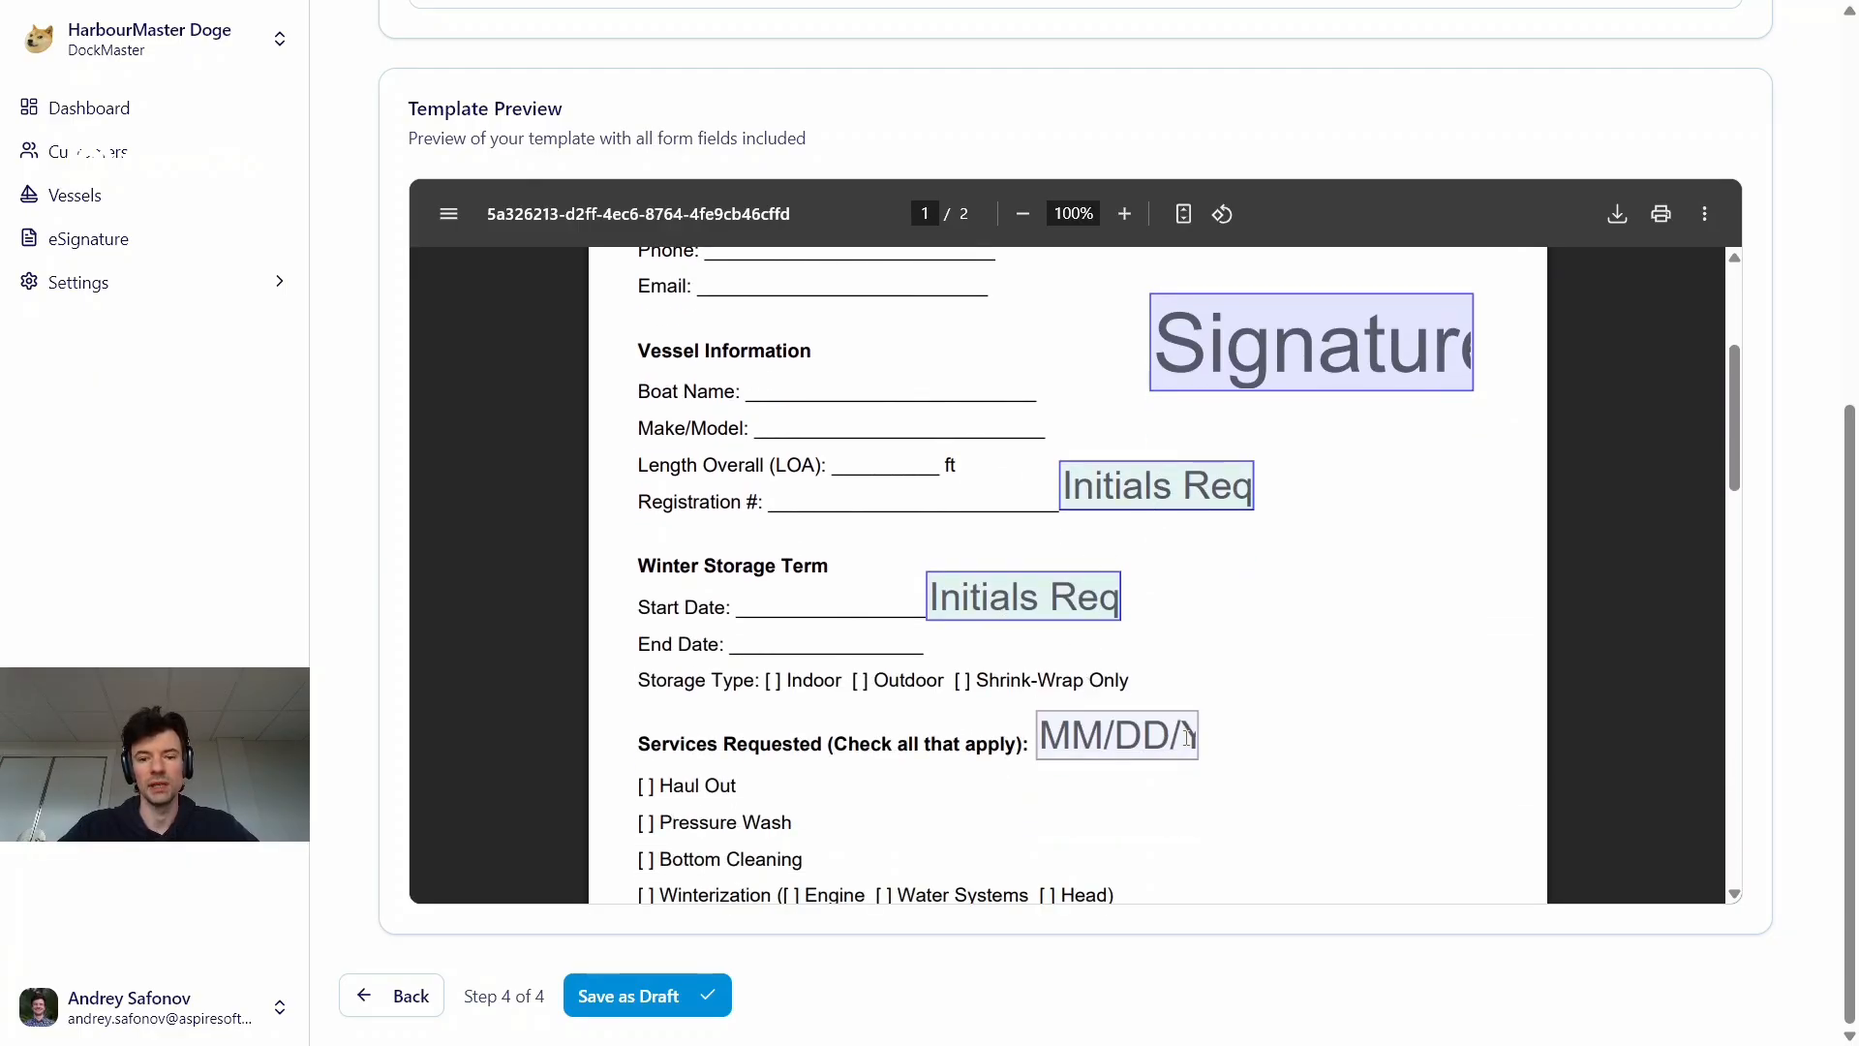
pyautogui.scroll(-3, 1210, 738)
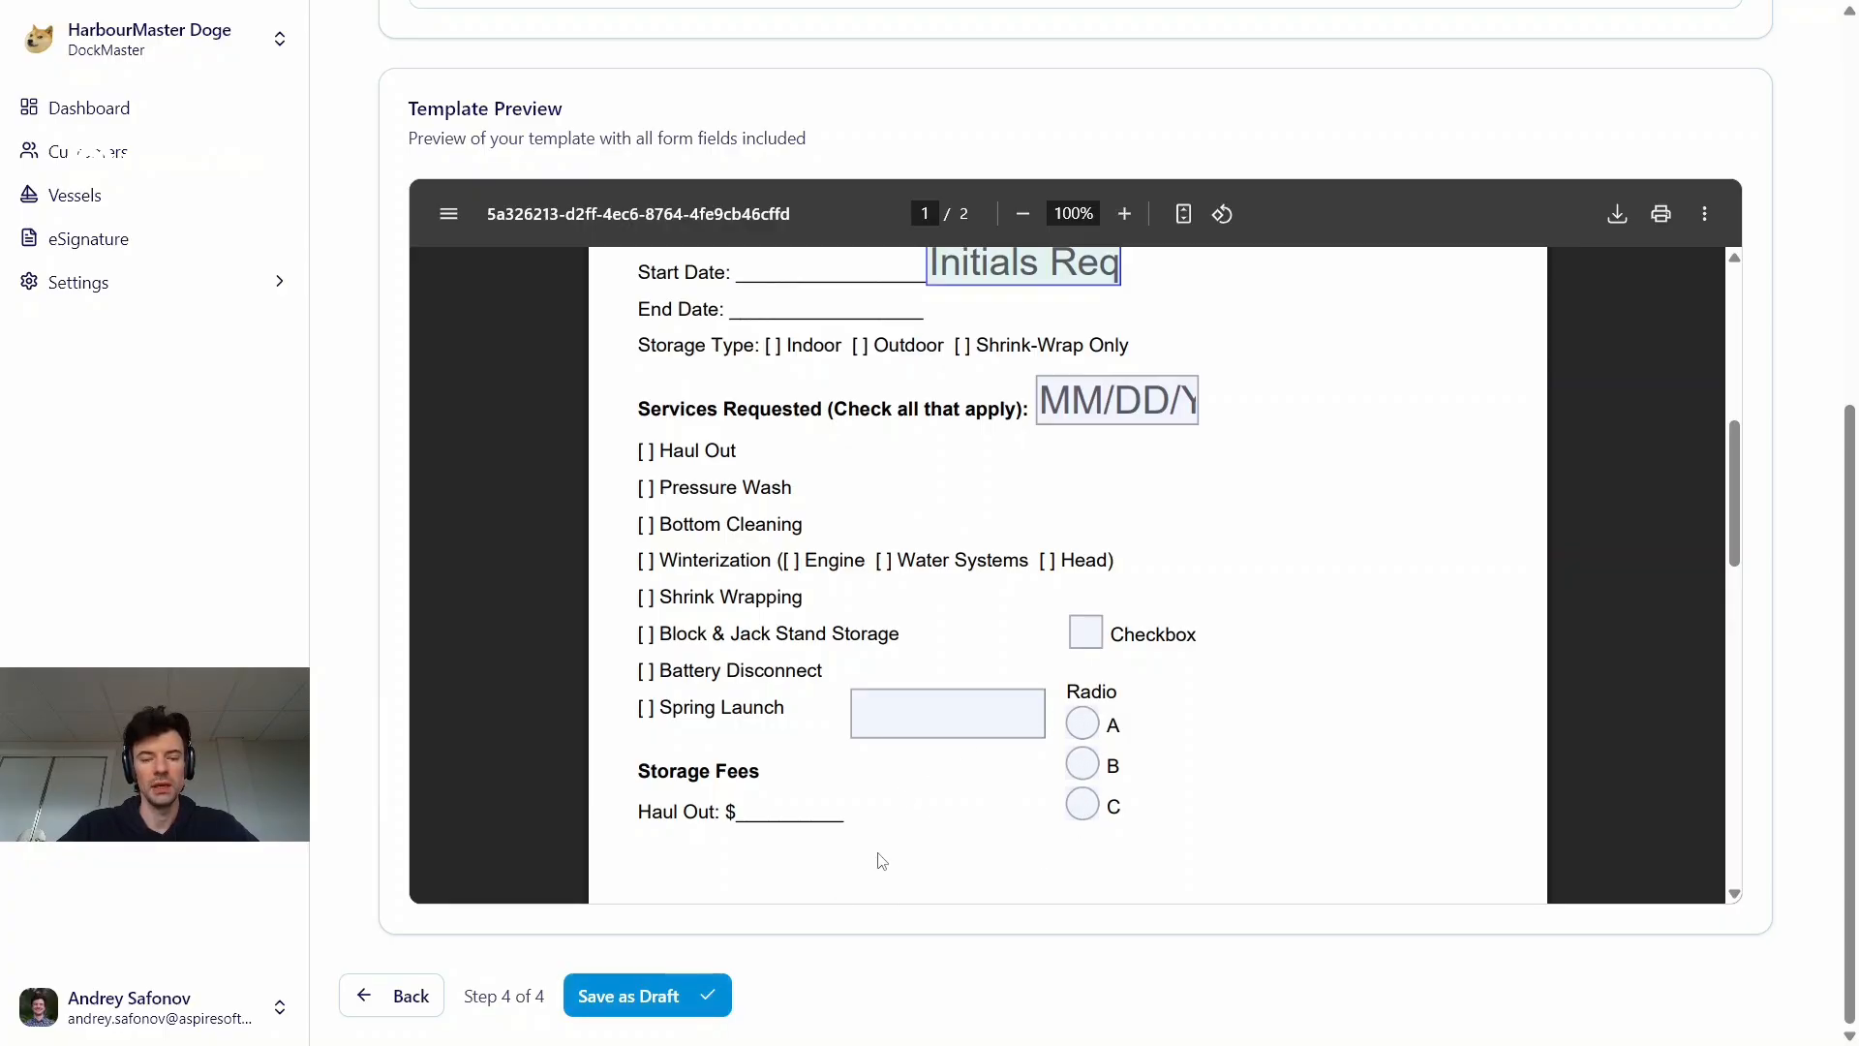
# Set the template for immediate publishing instead of saving it as a draft, and publish it
pyautogui.scroll(6, 877, 857)
pyautogui.scroll(5, 1395, 448)
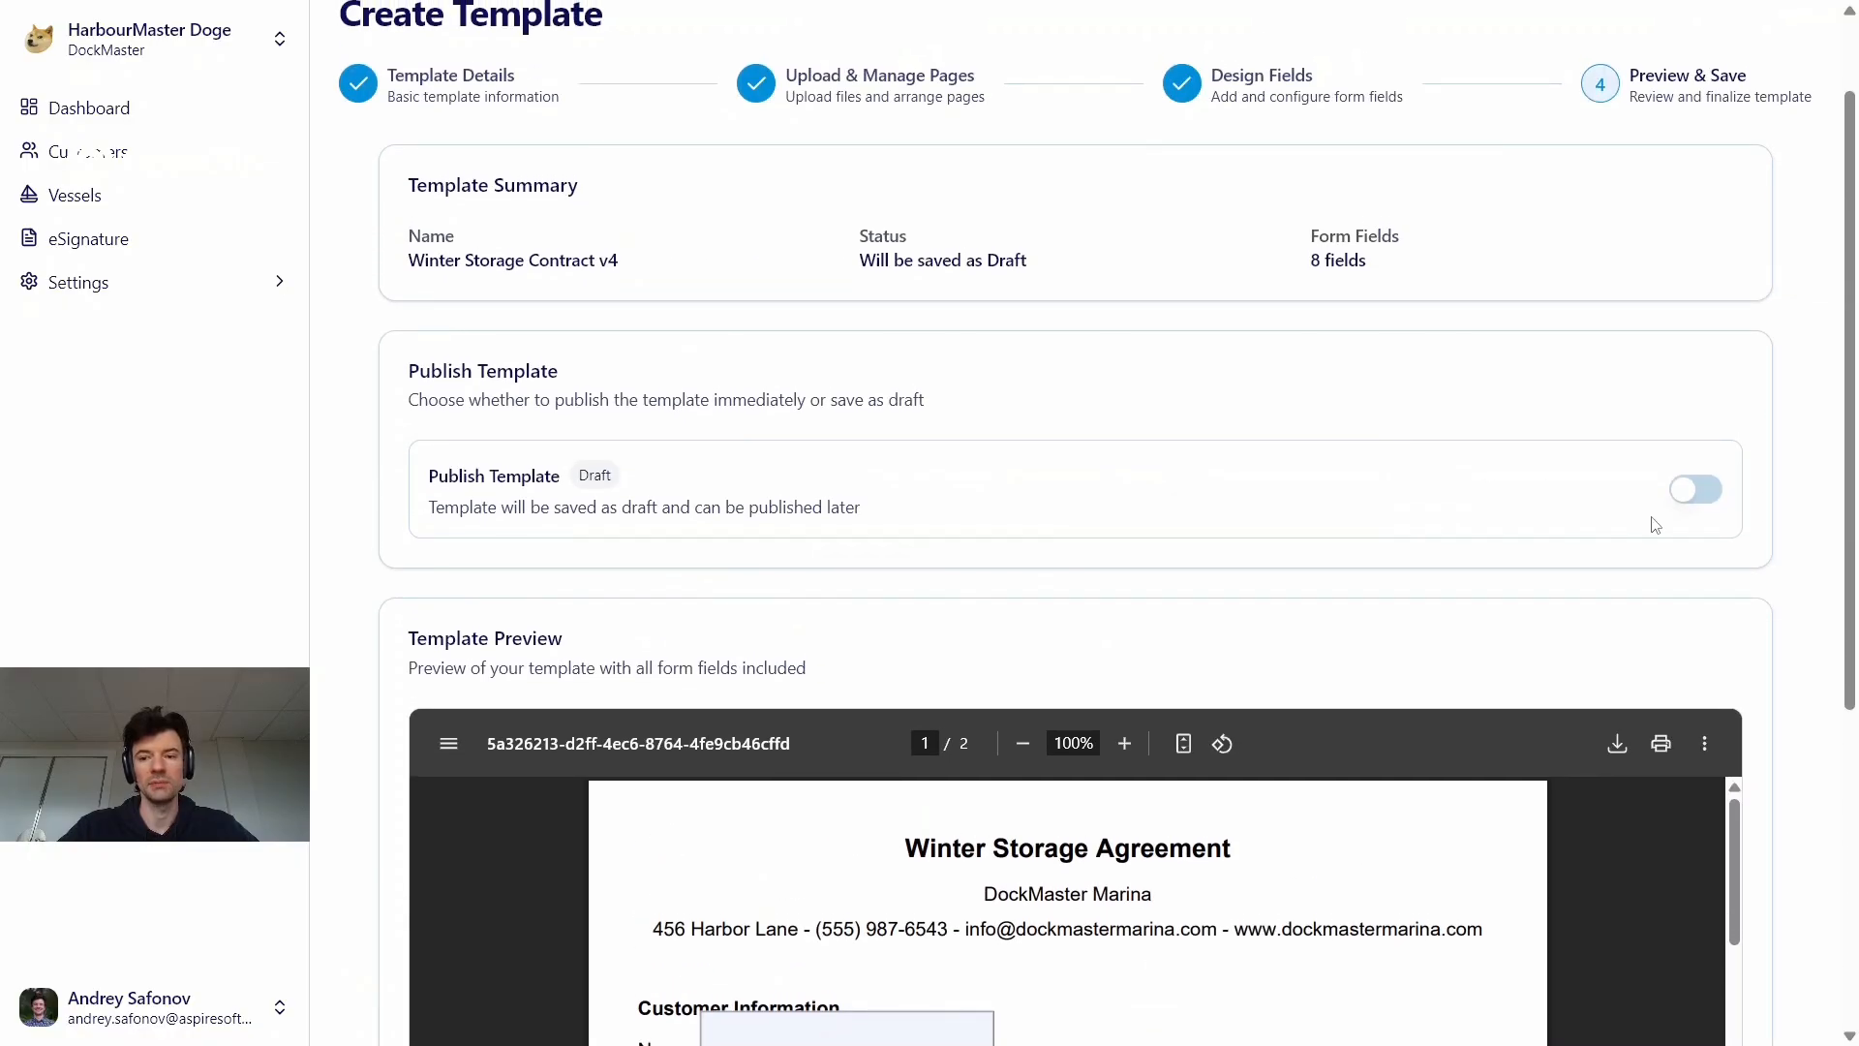
pyautogui.click(1690, 494)
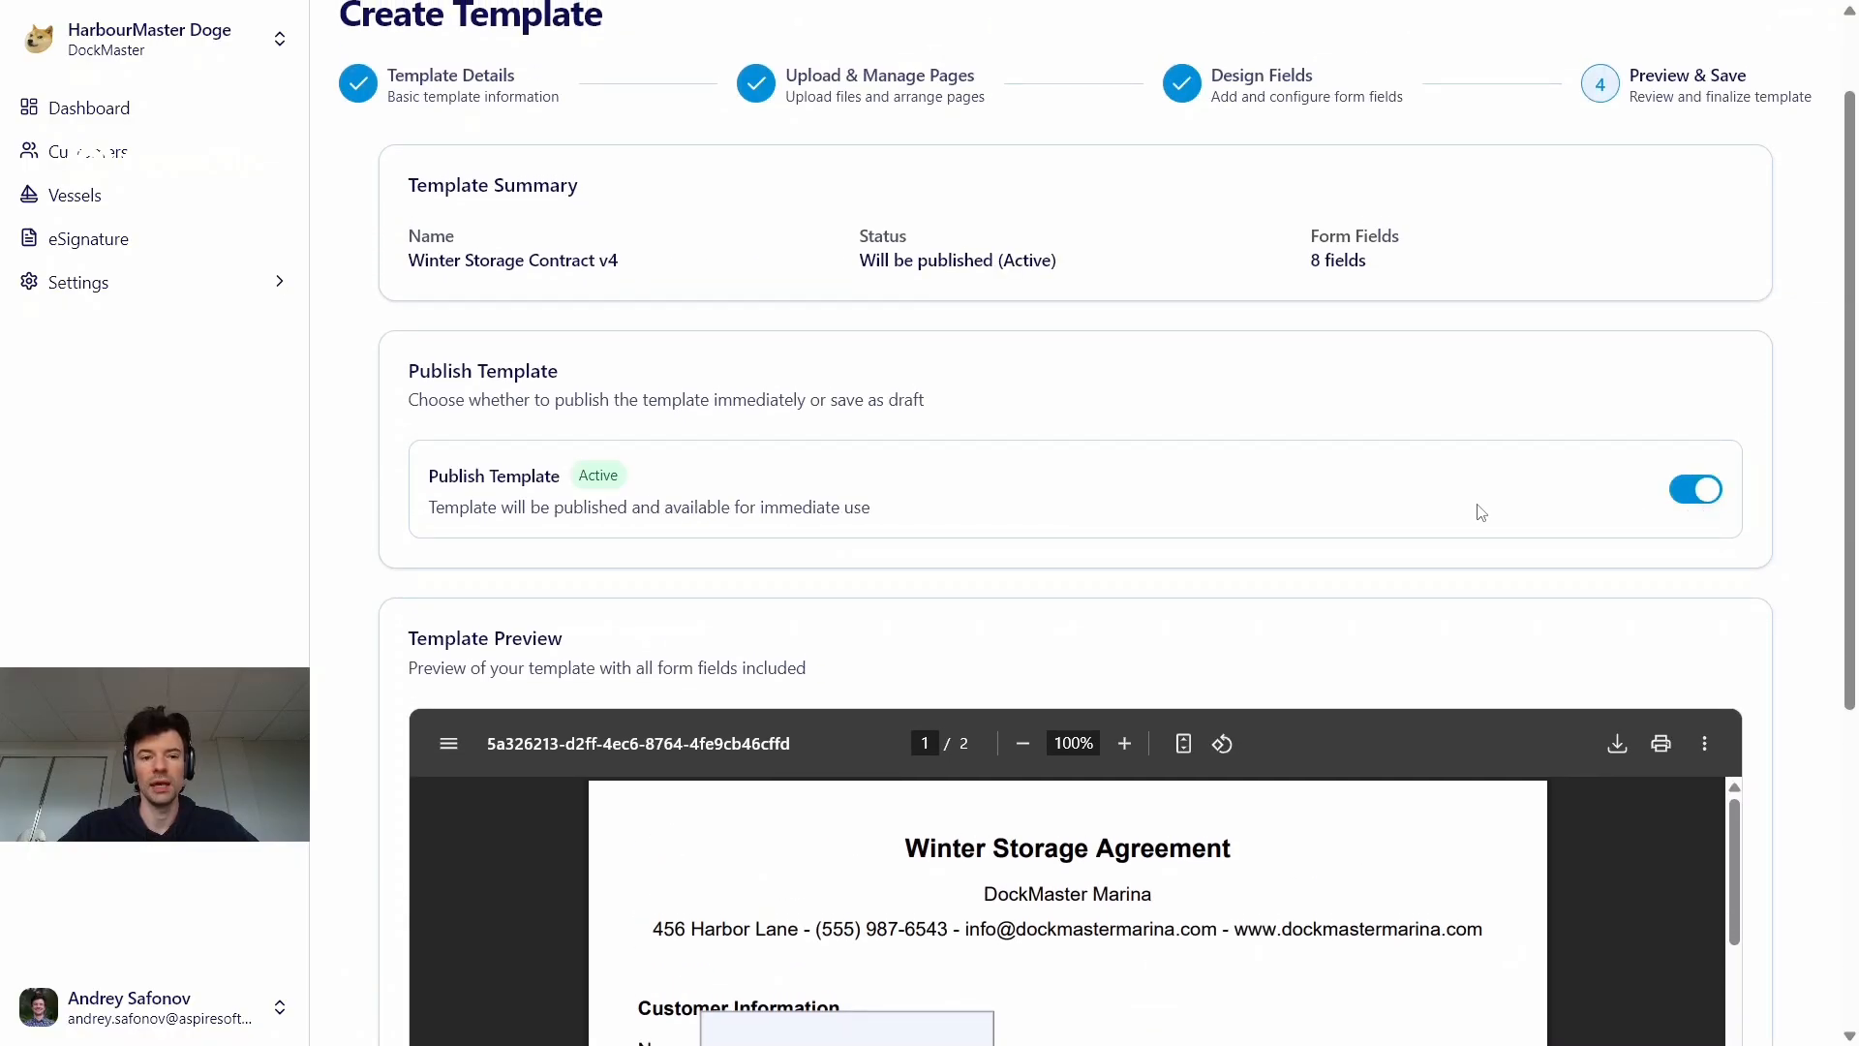
pyautogui.scroll(-5, 1481, 512)
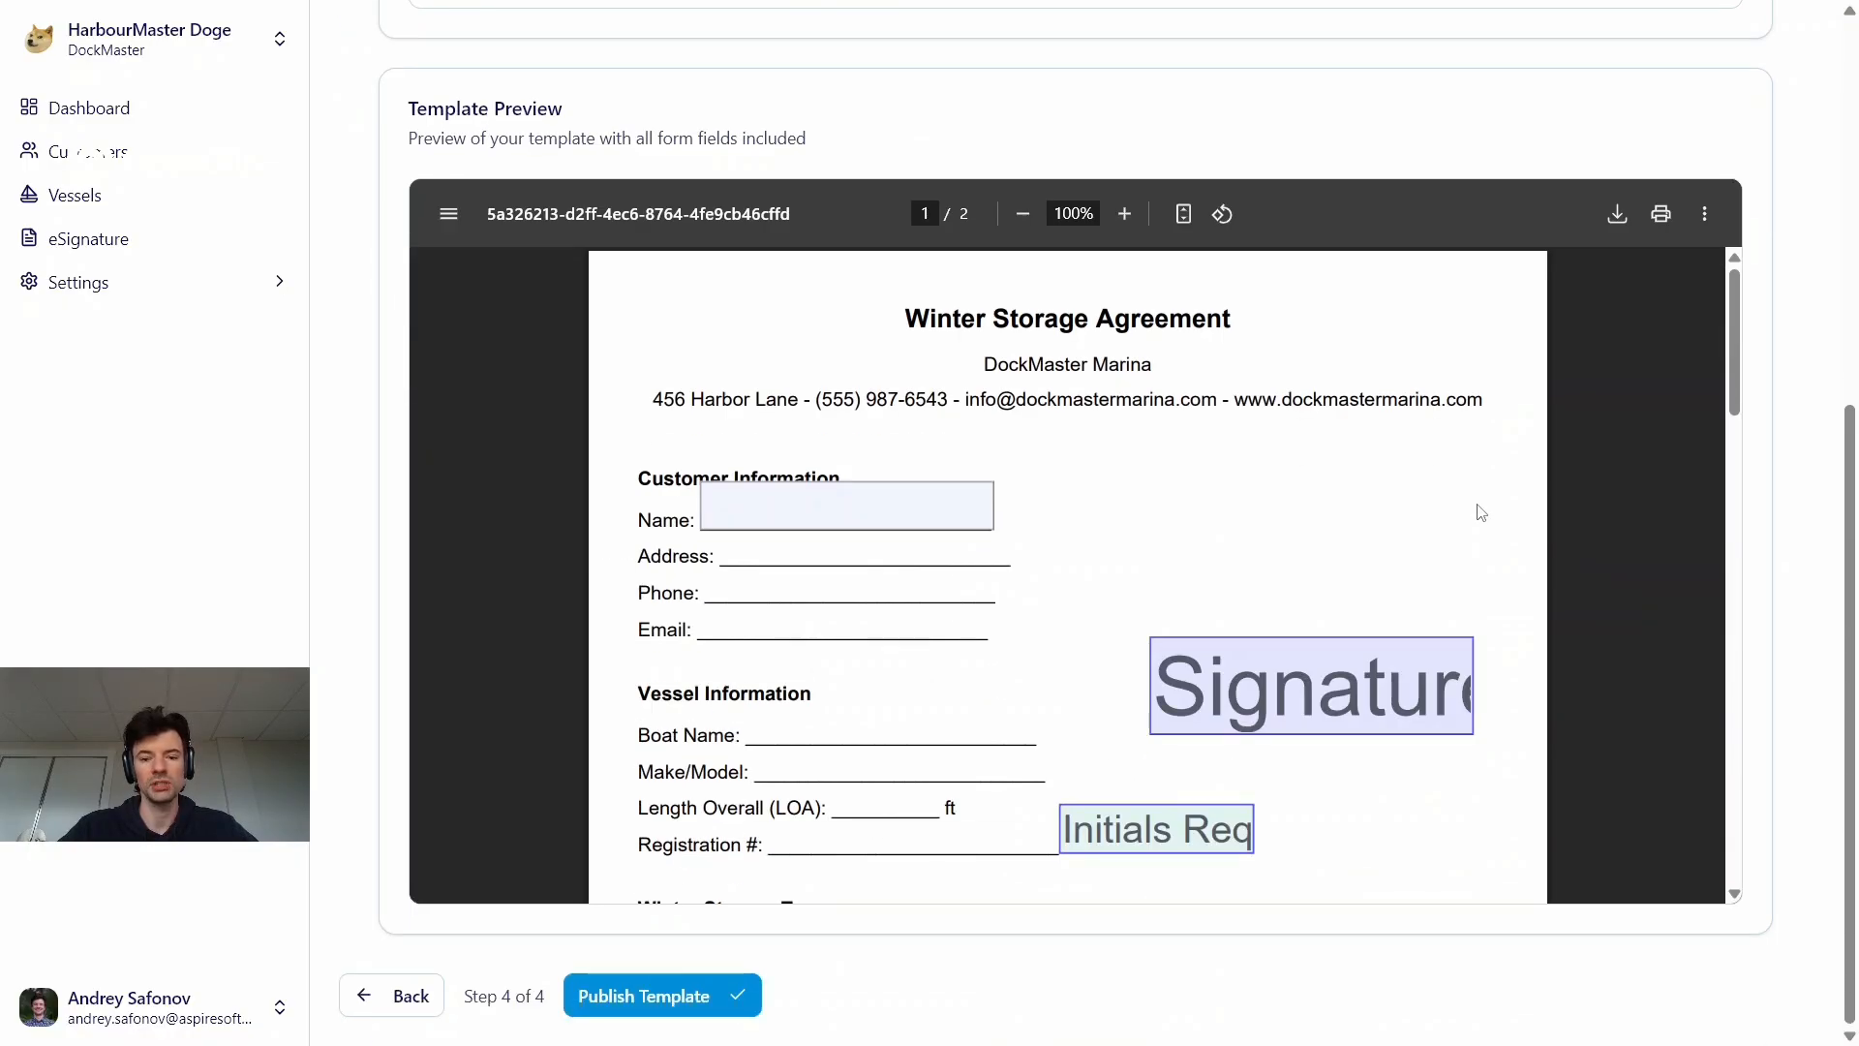
pyautogui.click(708, 986)
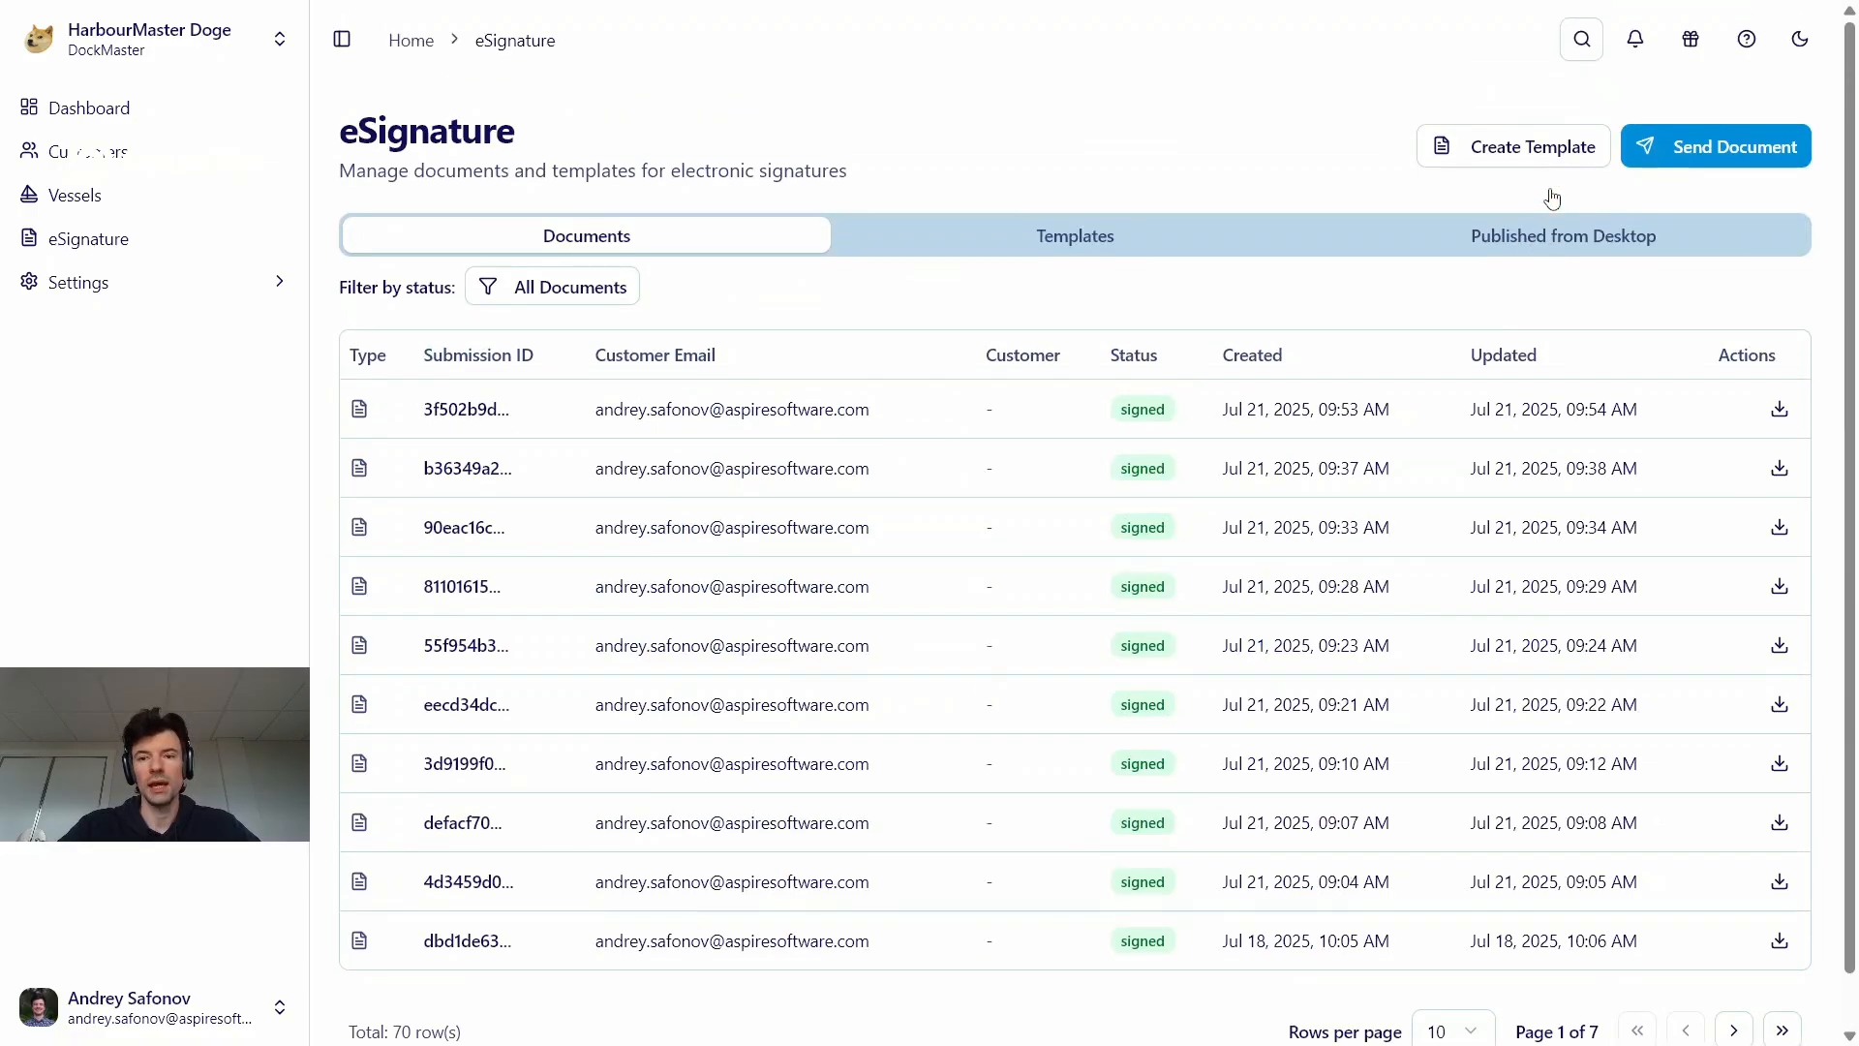
# Start sending a new document from an existing template, choosing "Winter Storage Contract v4"
pyautogui.click(1646, 162)
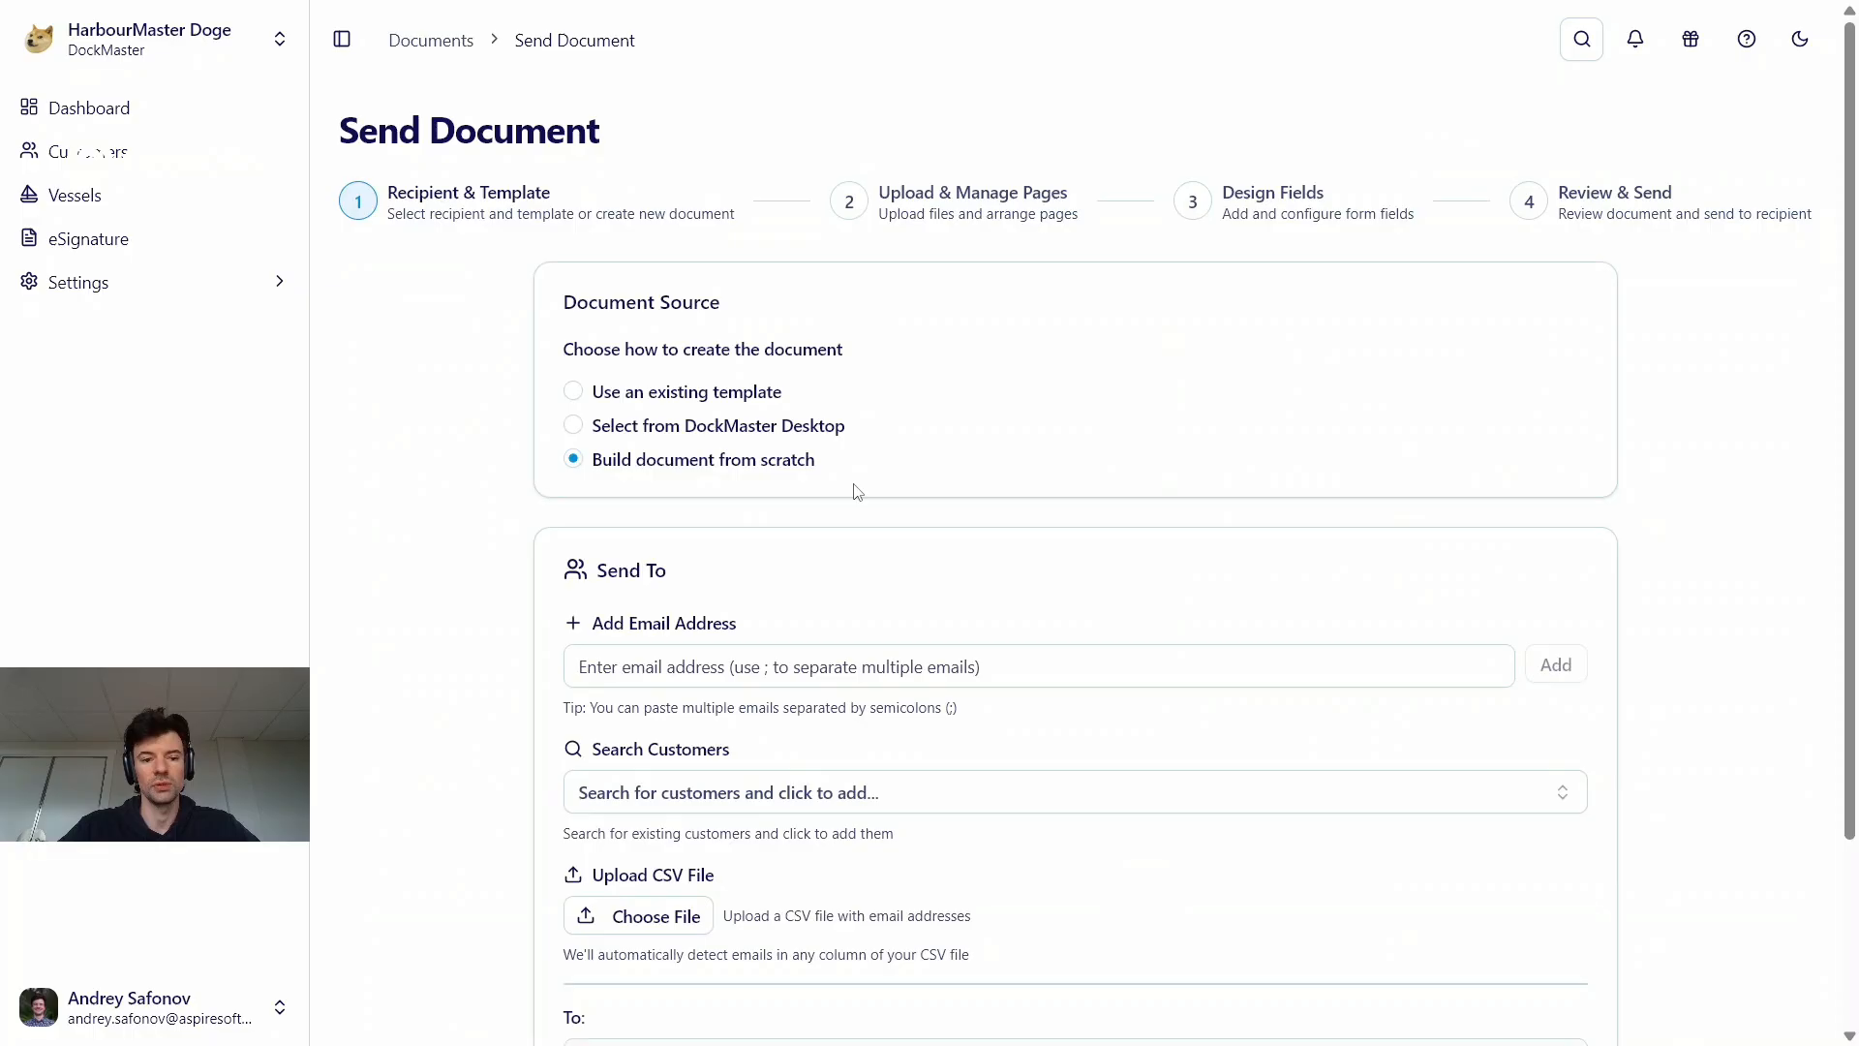
pyautogui.scroll(-2, 856, 491)
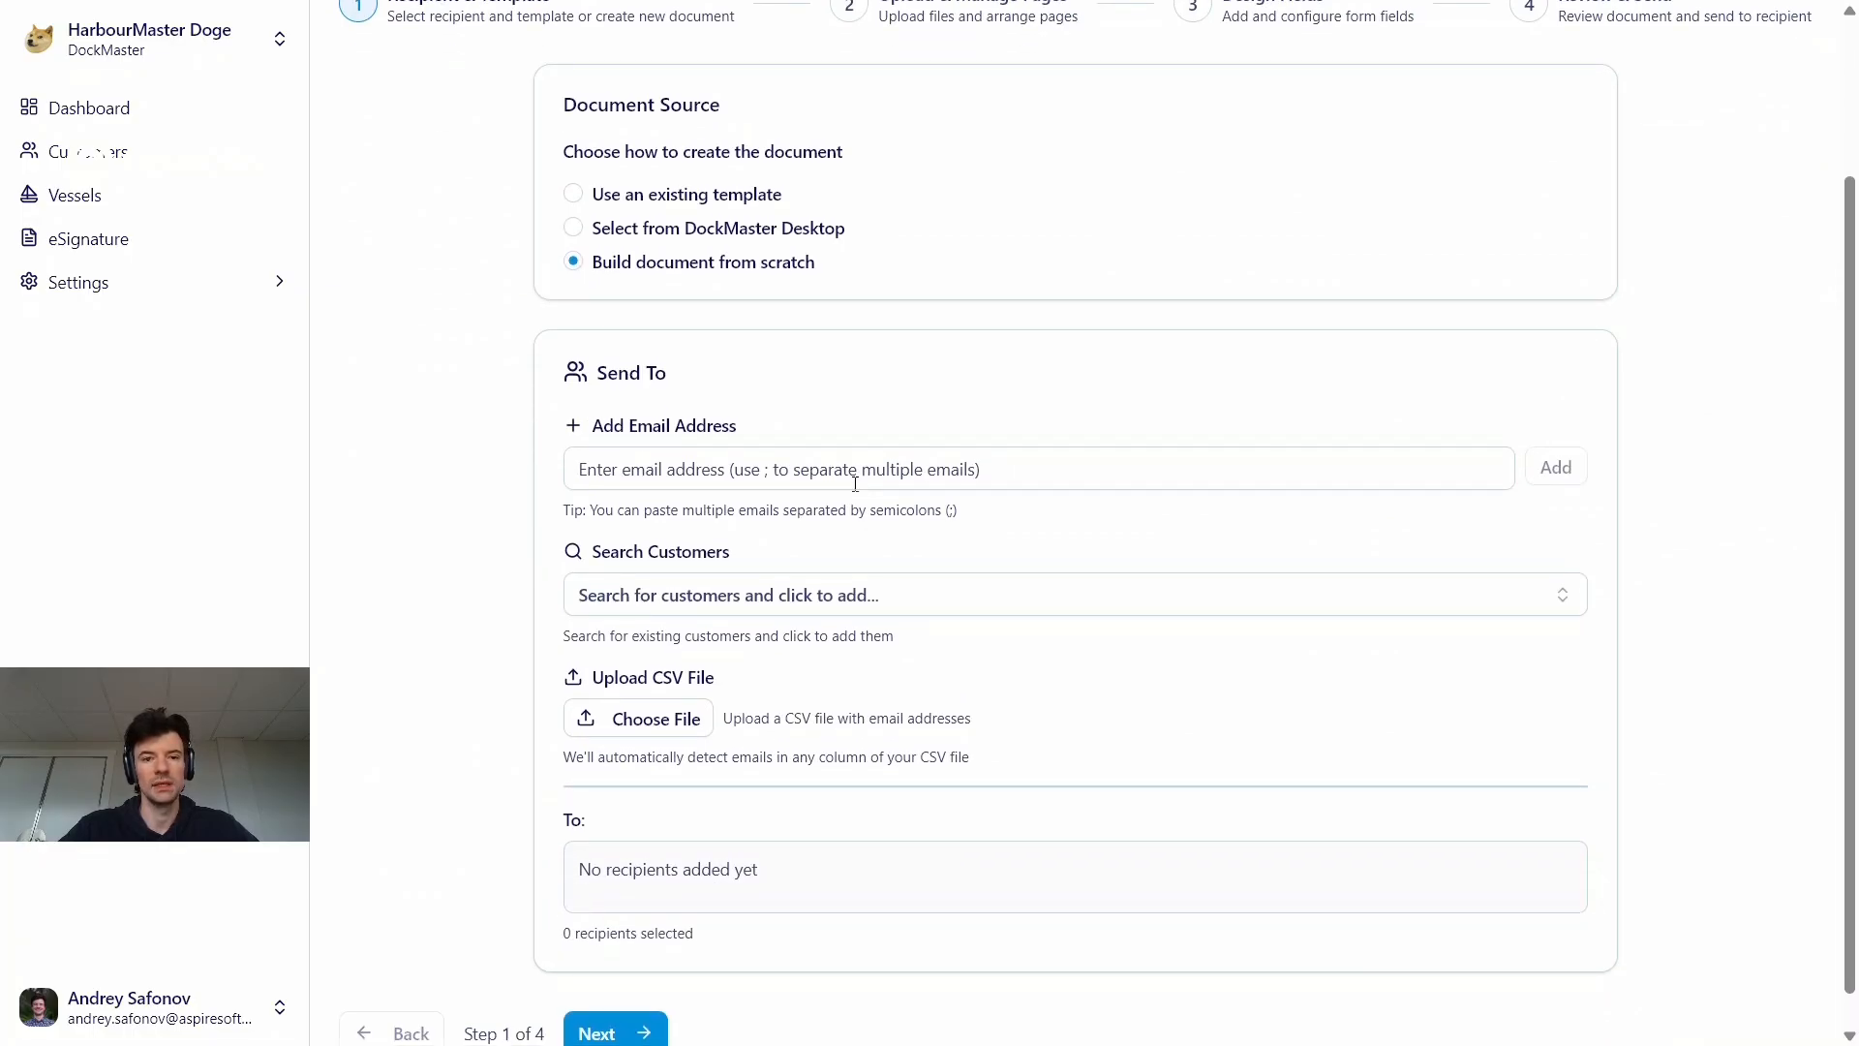
pyautogui.click(706, 197)
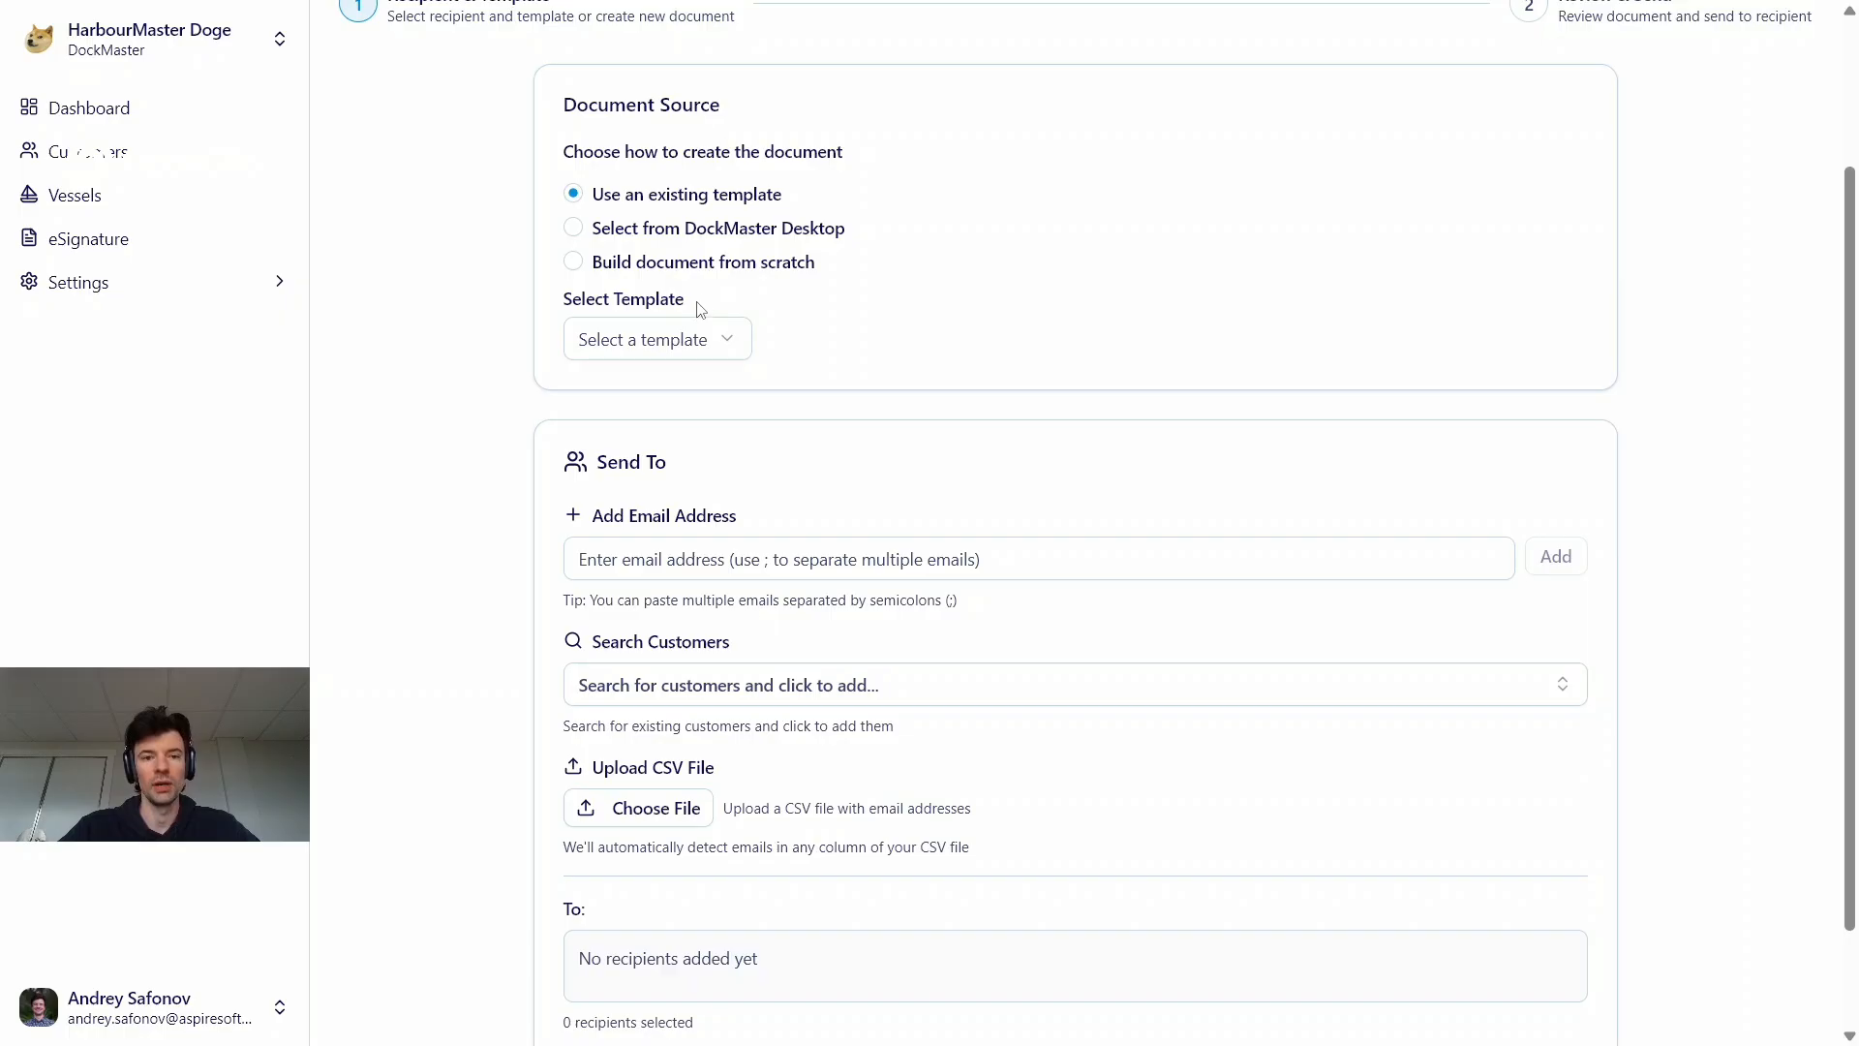
pyautogui.click(710, 354)
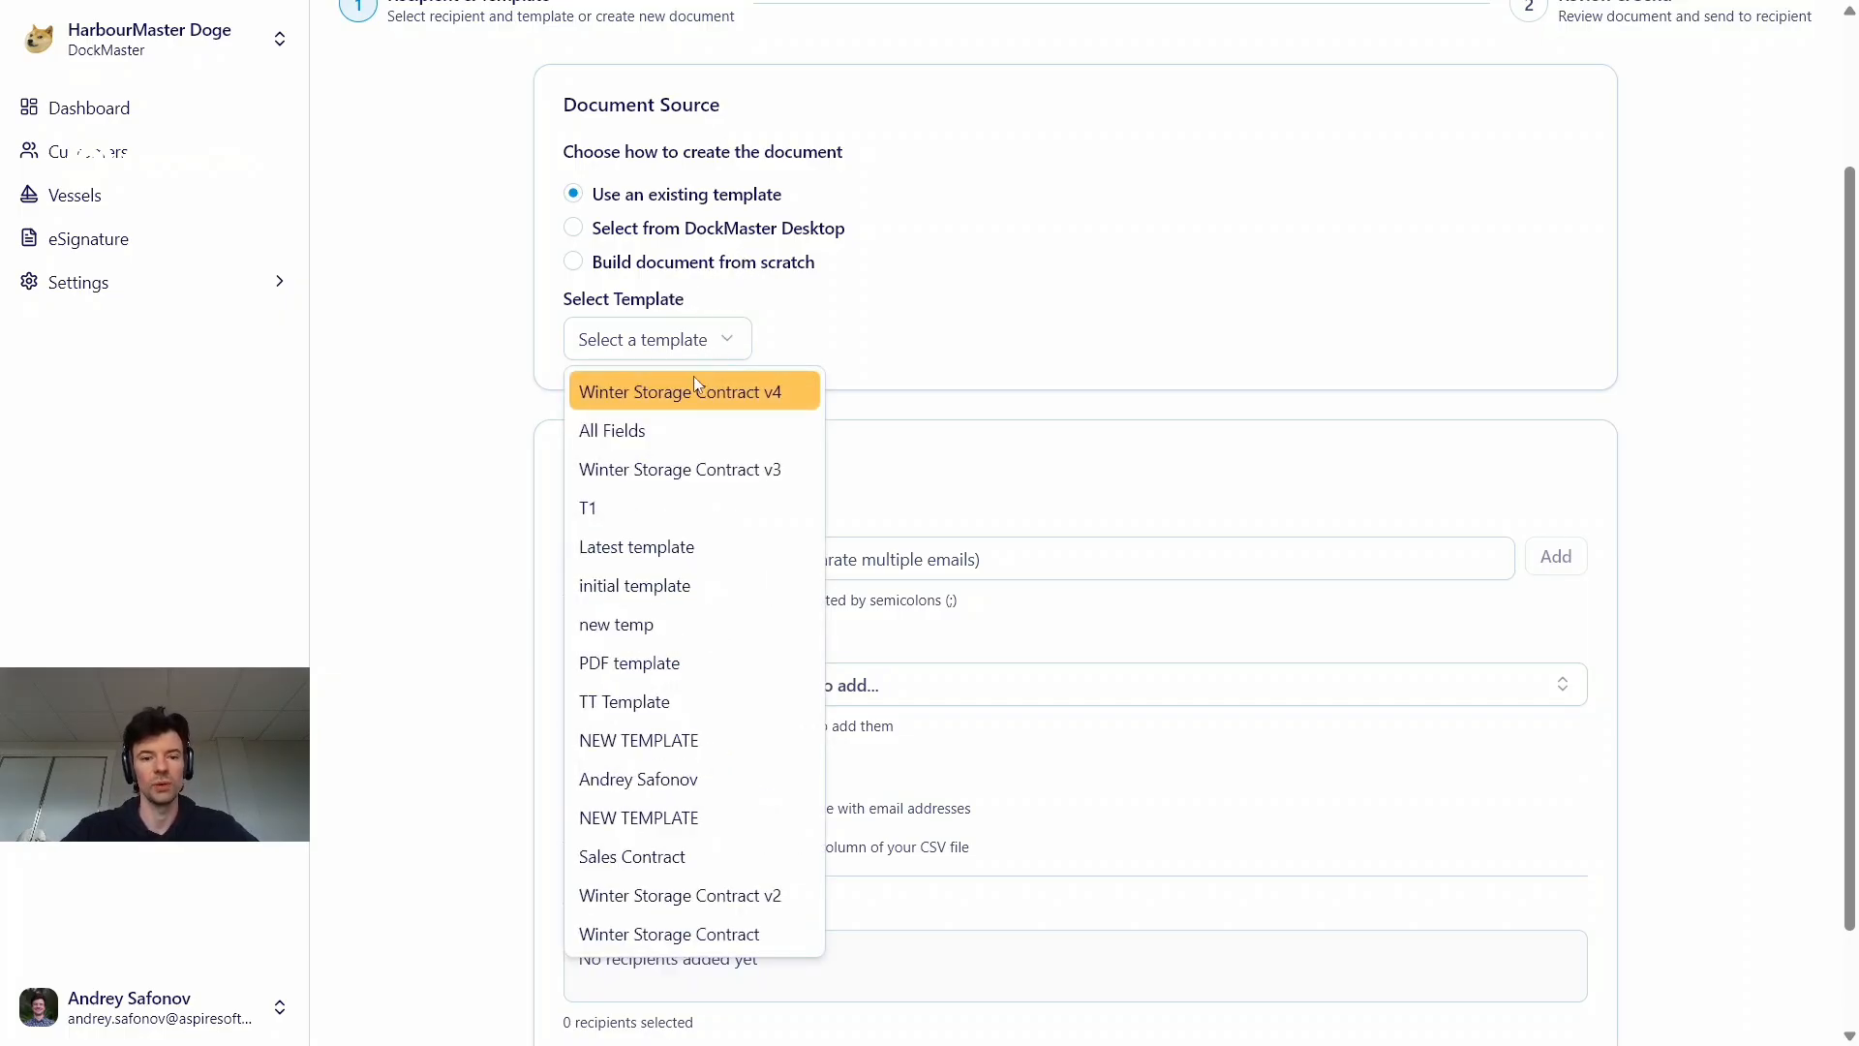
pyautogui.click(693, 387)
# Search the existing customers by first name and add the customer with the matching name as the document's recipient
pyautogui.click(802, 555)
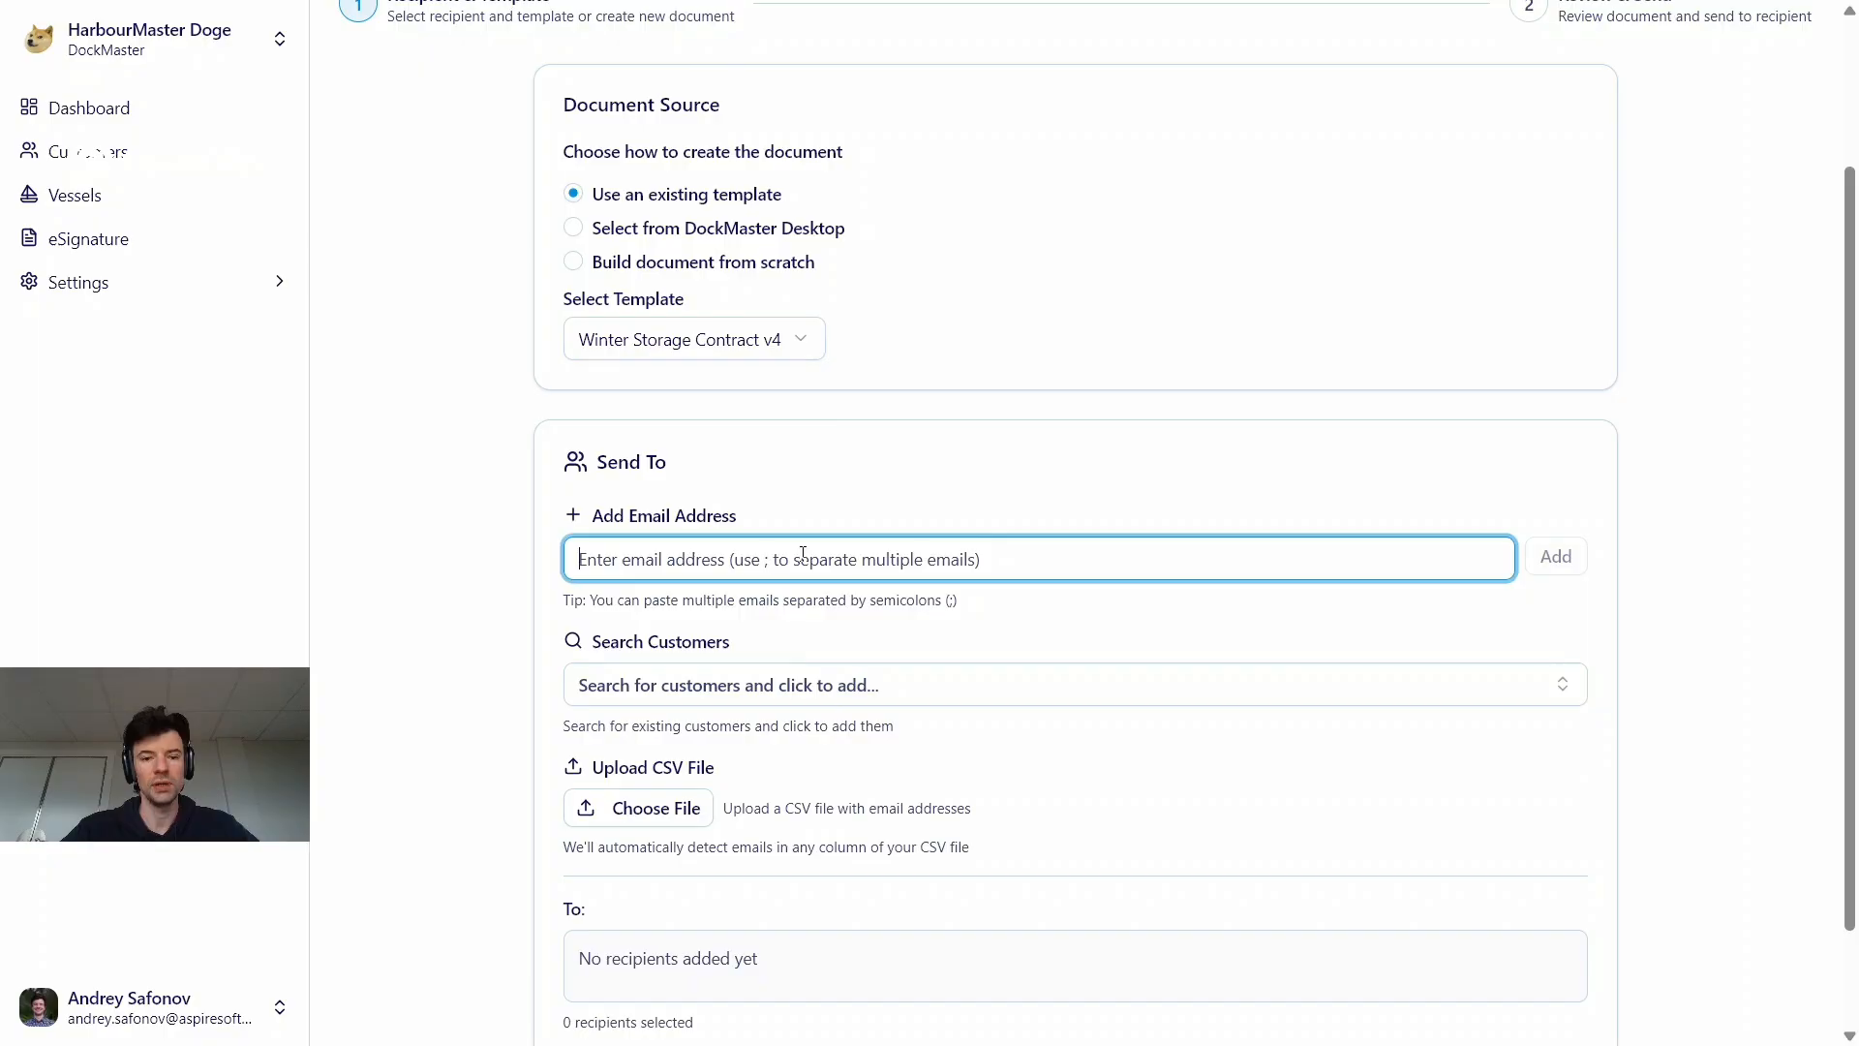
pyautogui.scroll(-1, 803, 555)
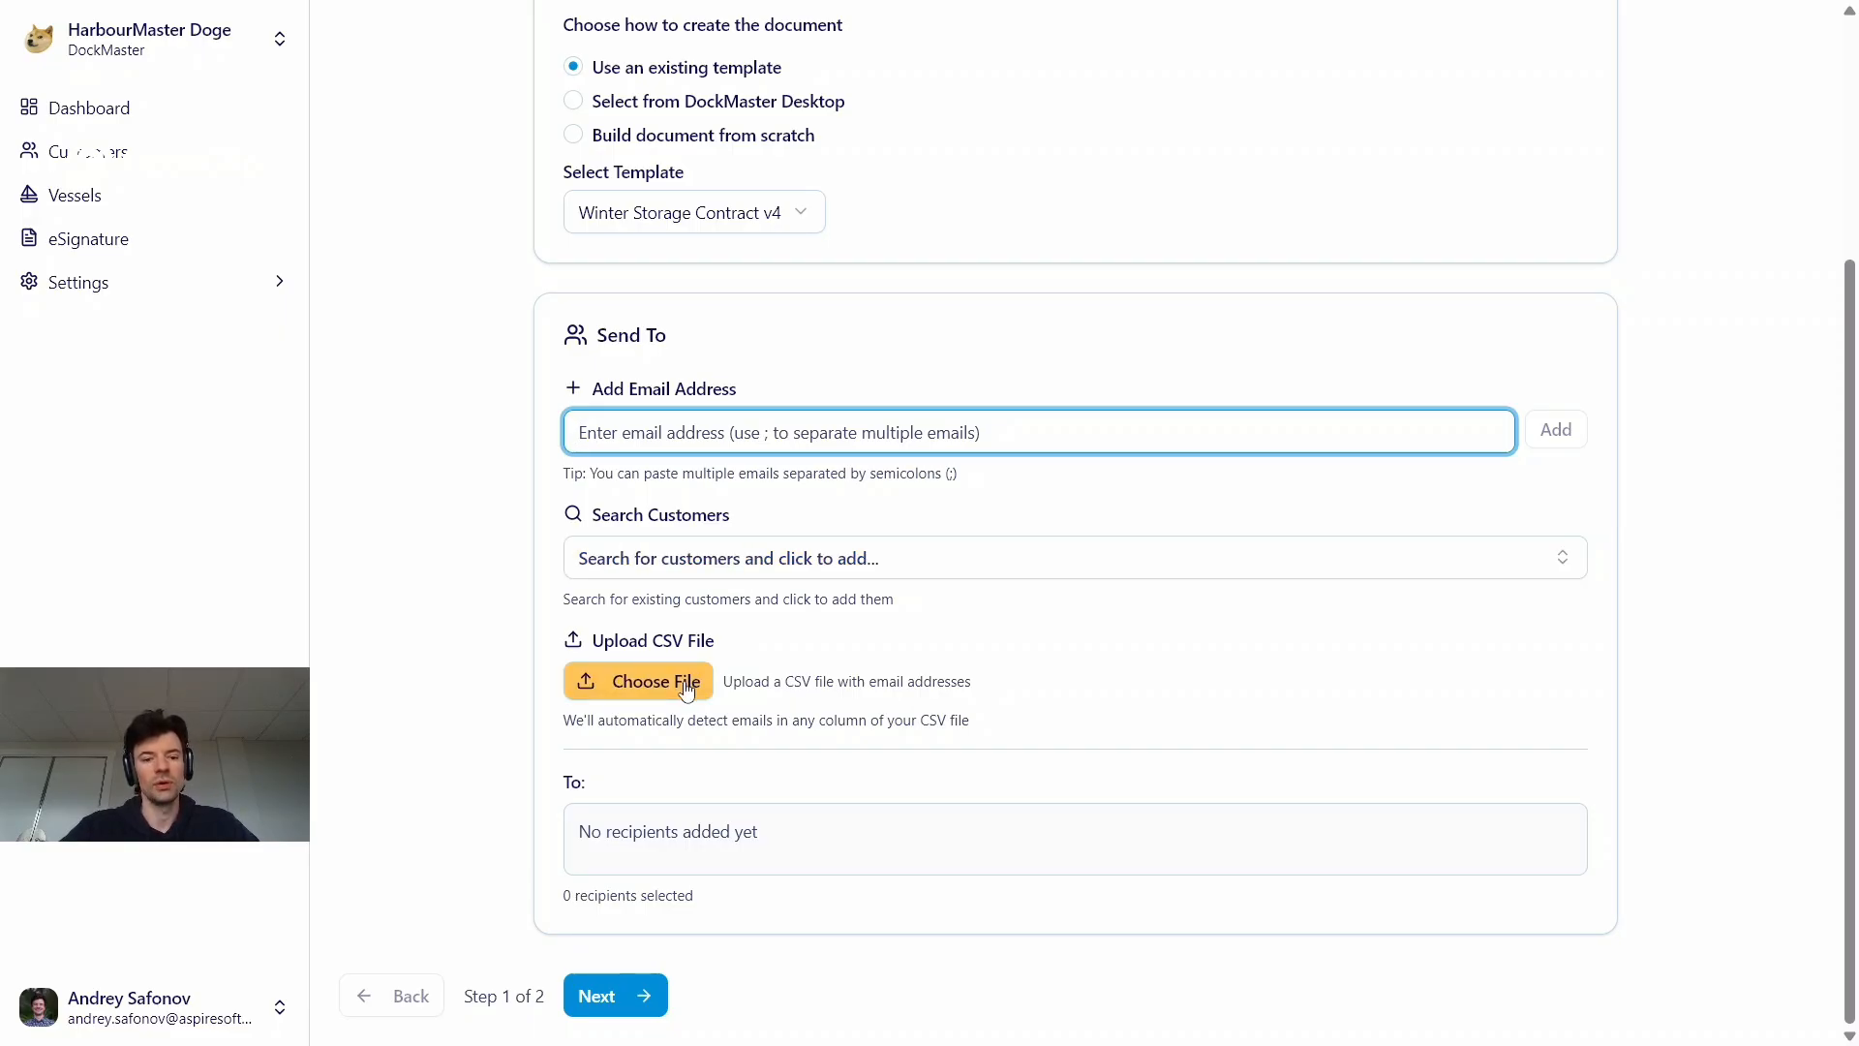
pyautogui.click(752, 576)
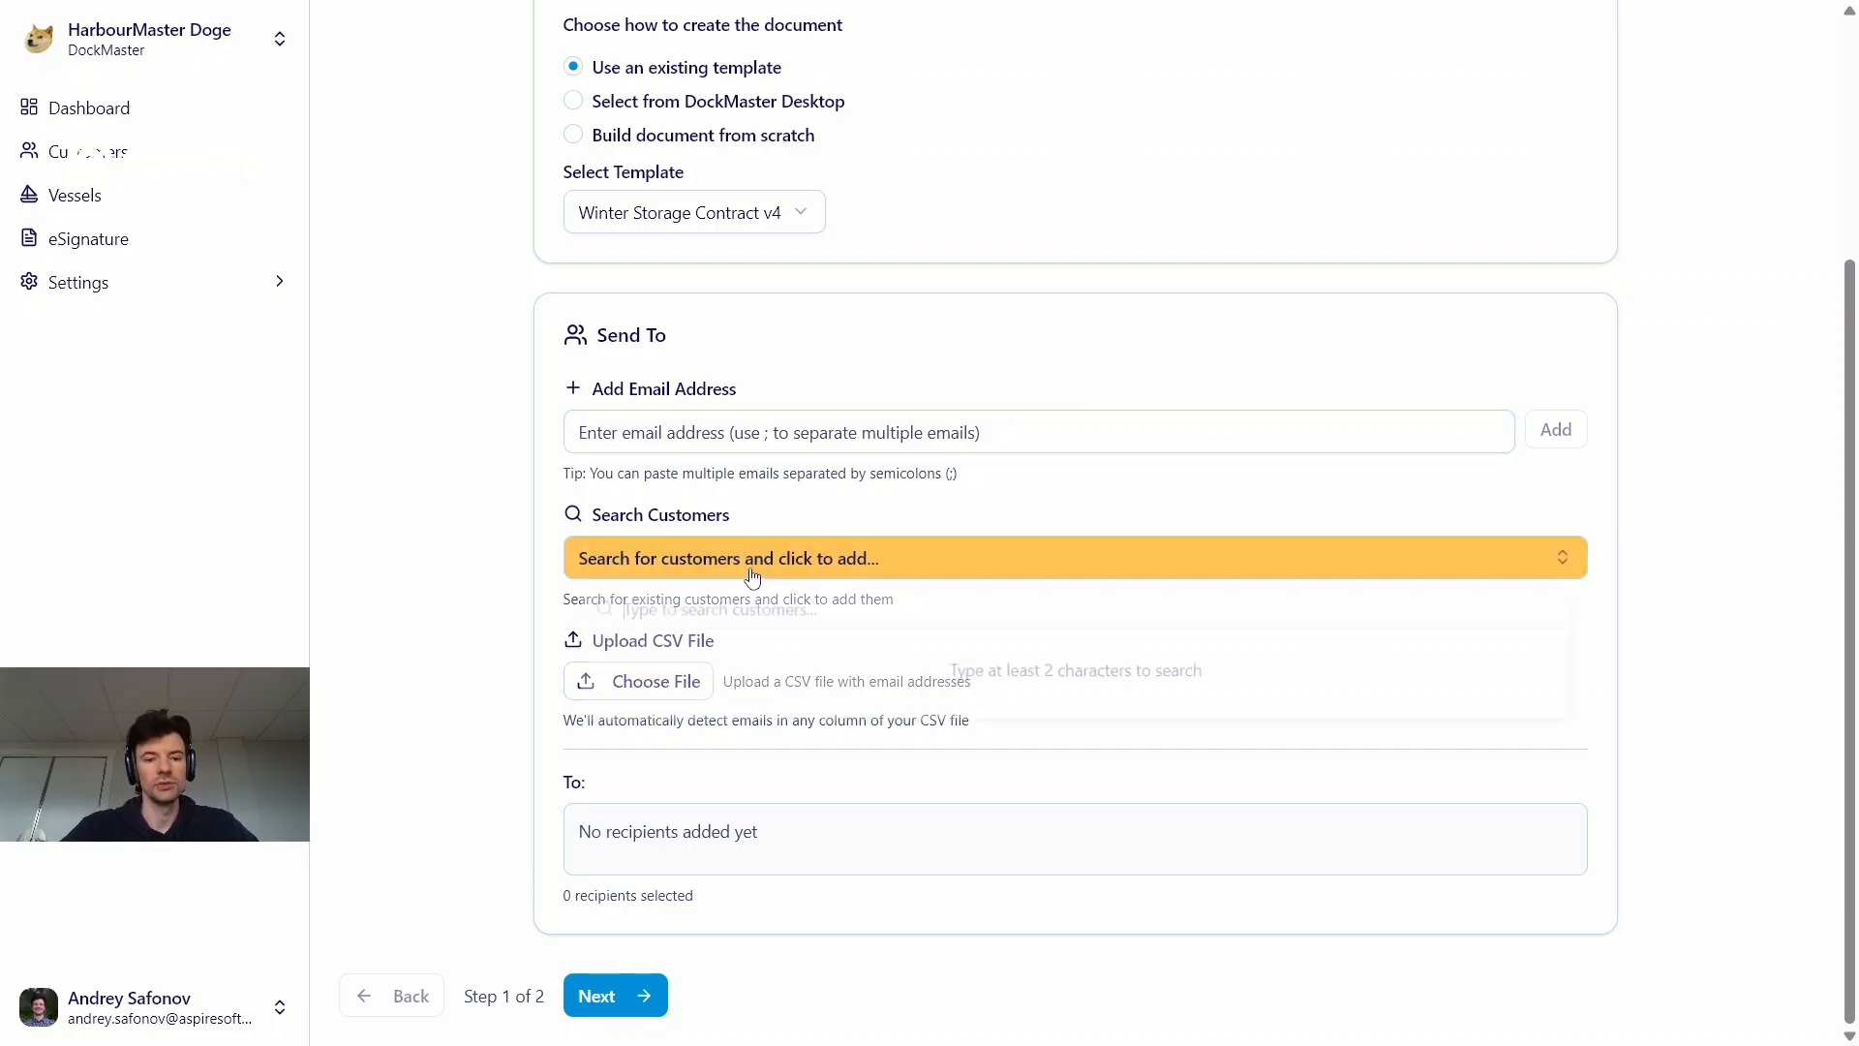
pyautogui.write('andrey')
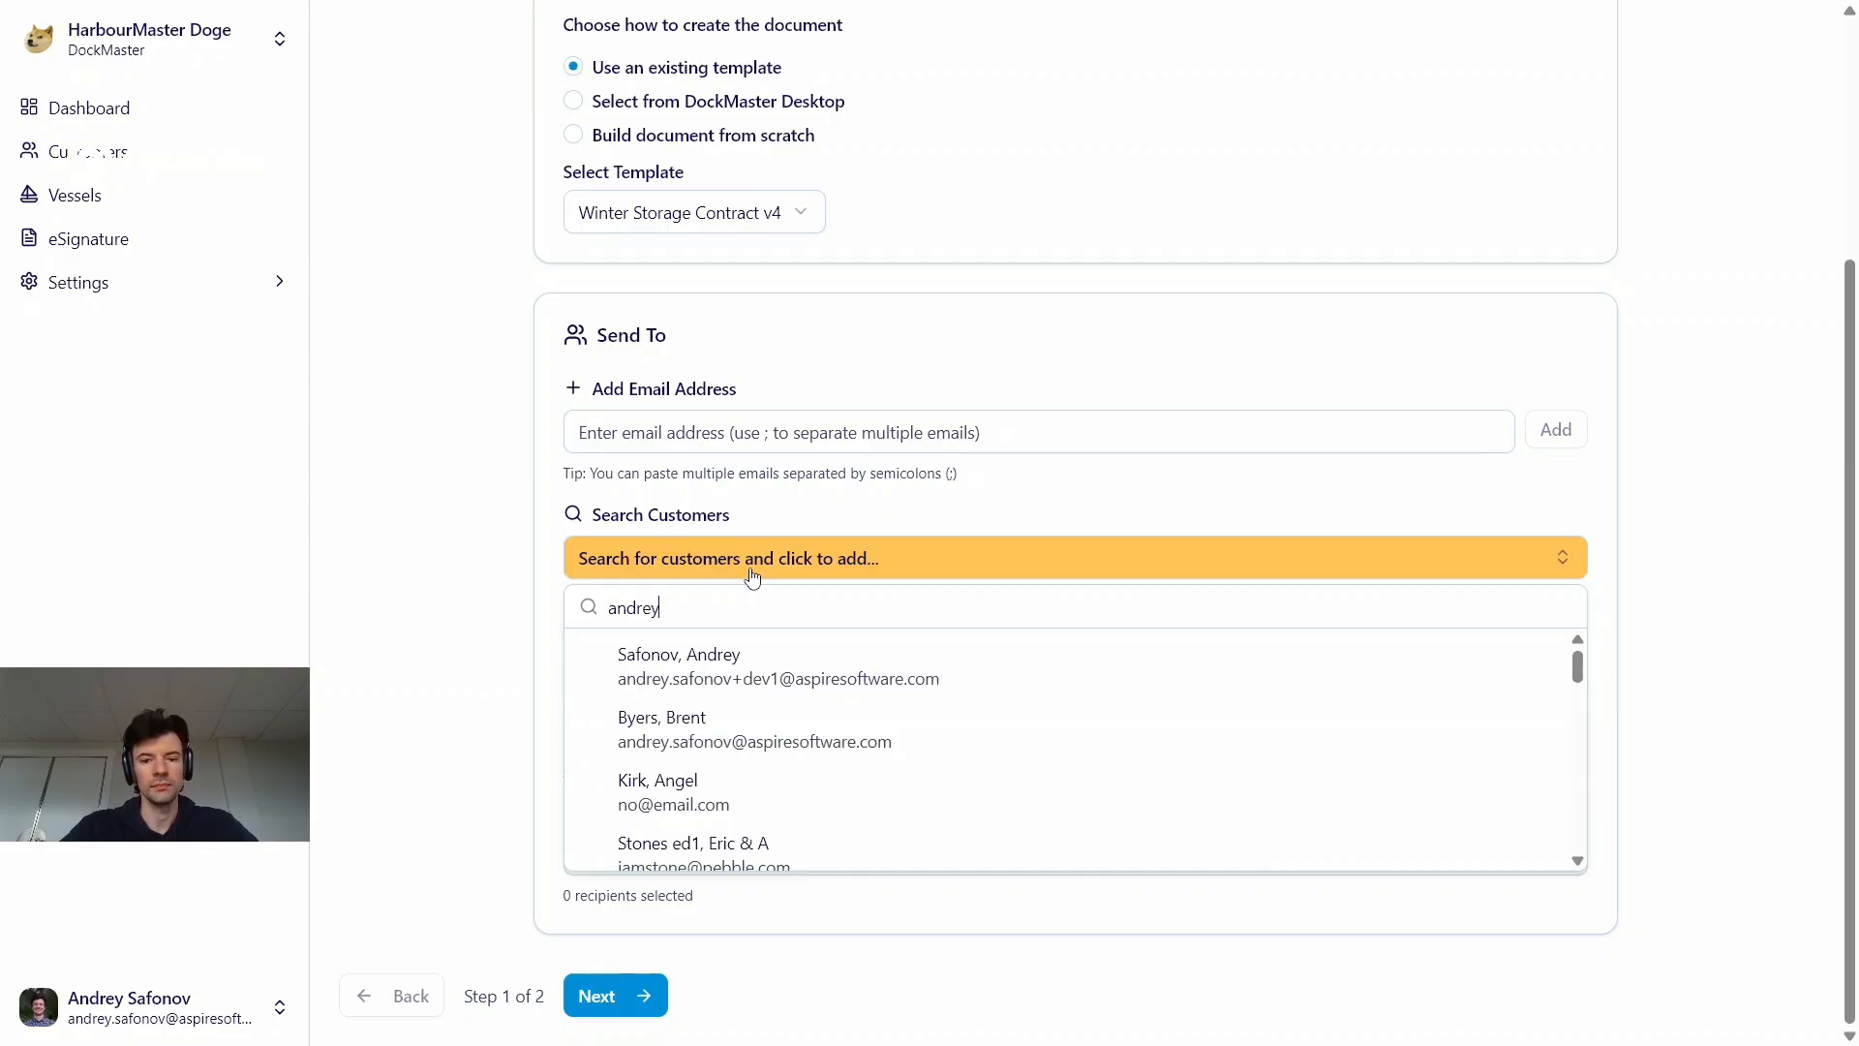
pyautogui.click(713, 665)
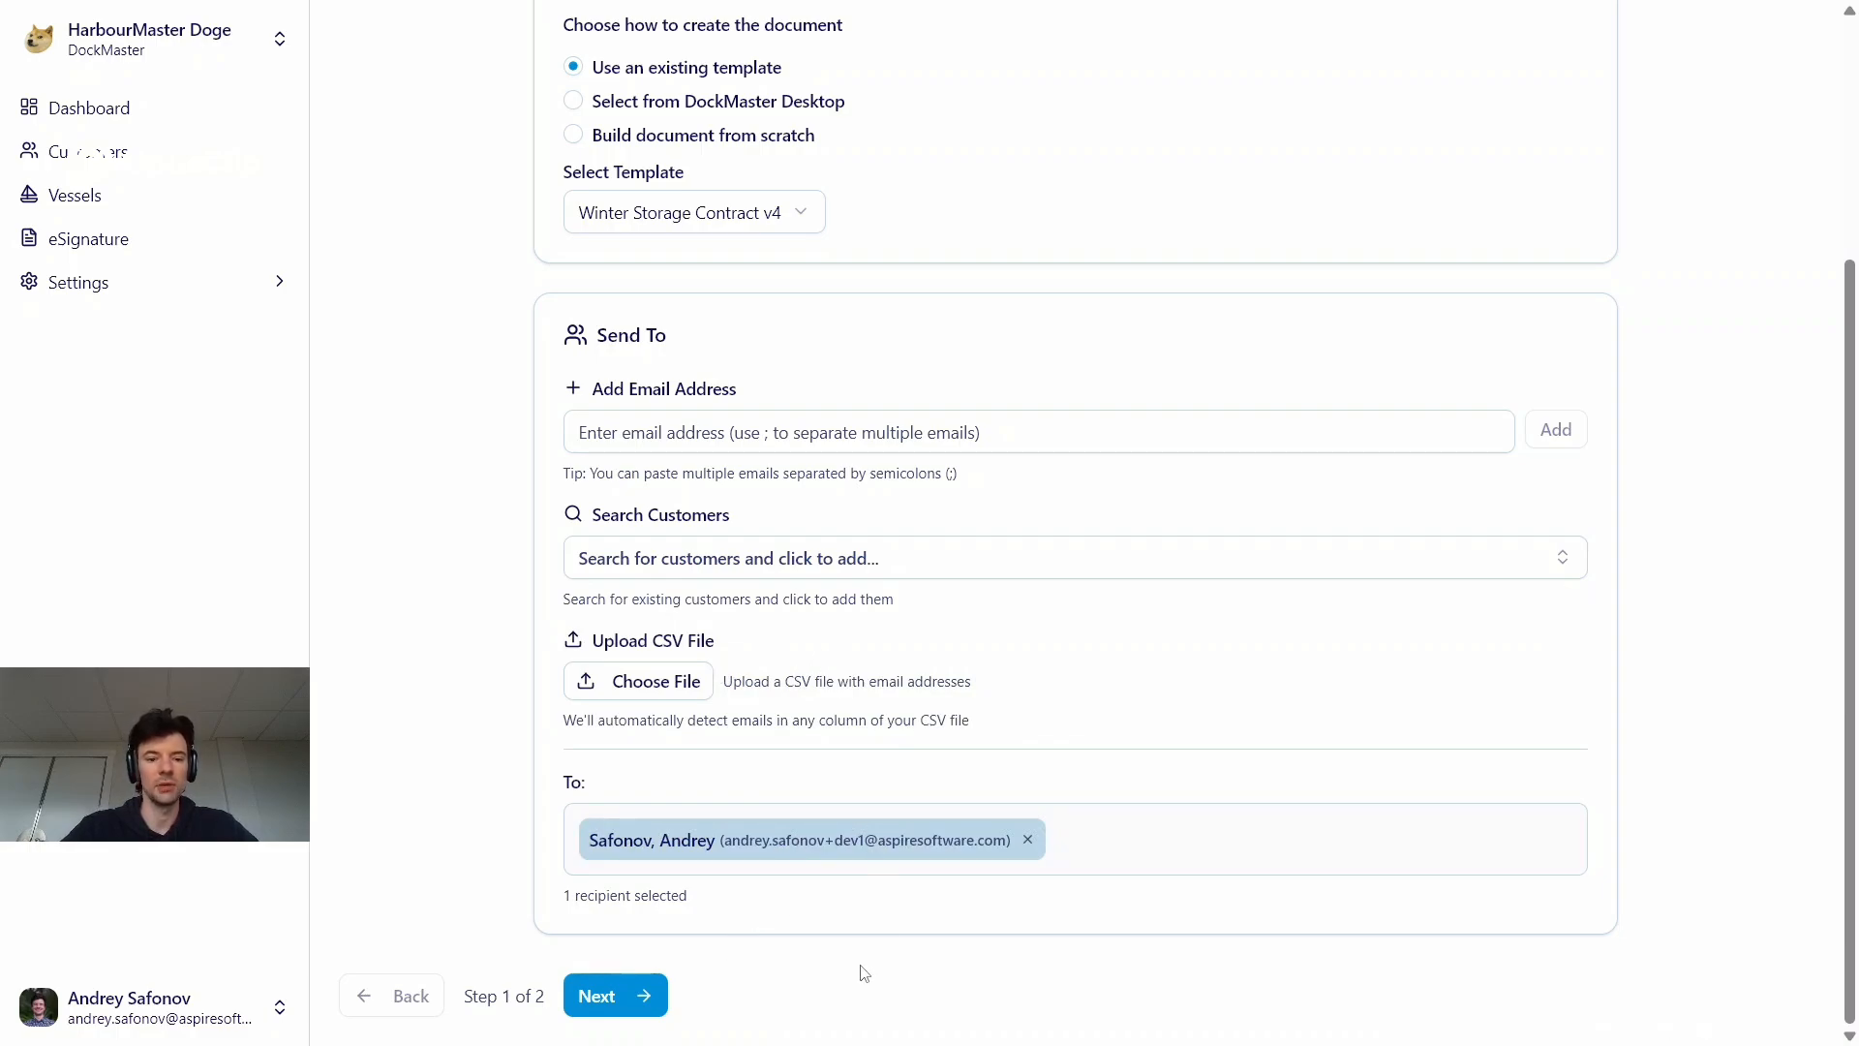
# Continue to the Review & Send stage, check the preview of both document pages, and send the document to the recipient
pyautogui.click(620, 994)
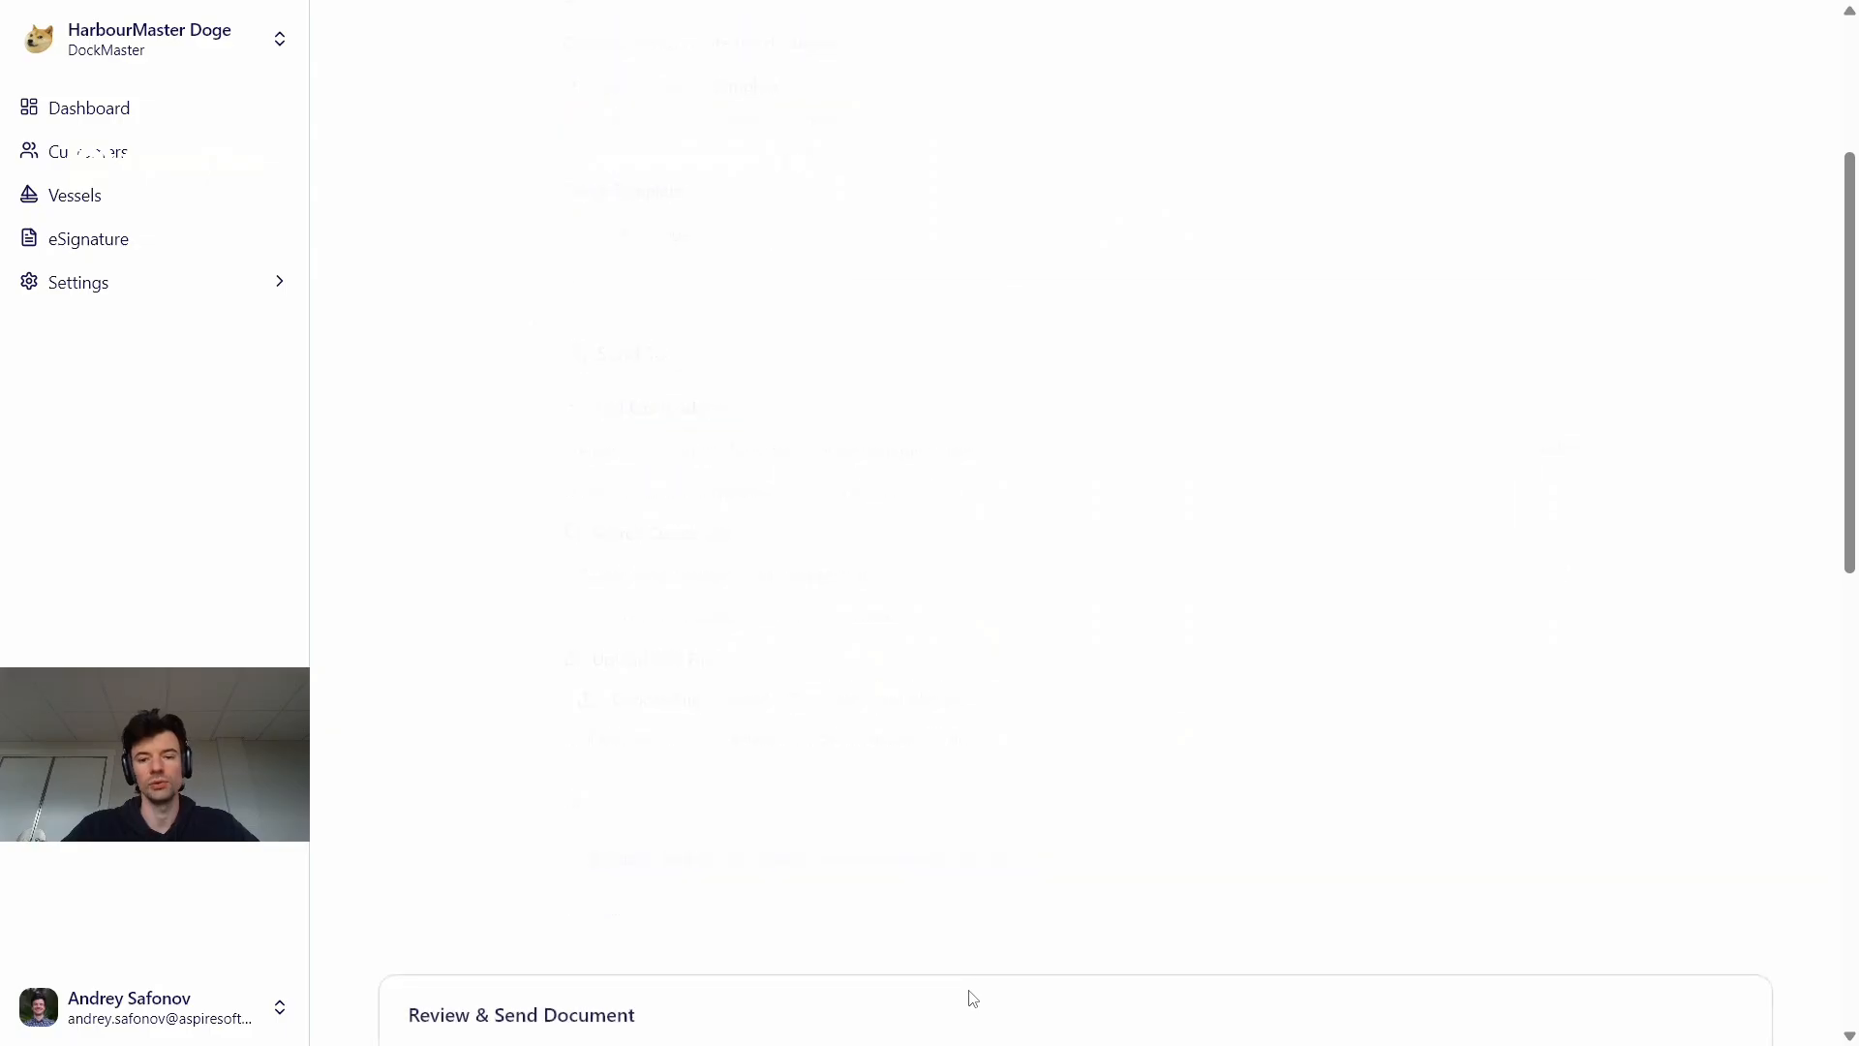
pyautogui.scroll(-5, 1236, 578)
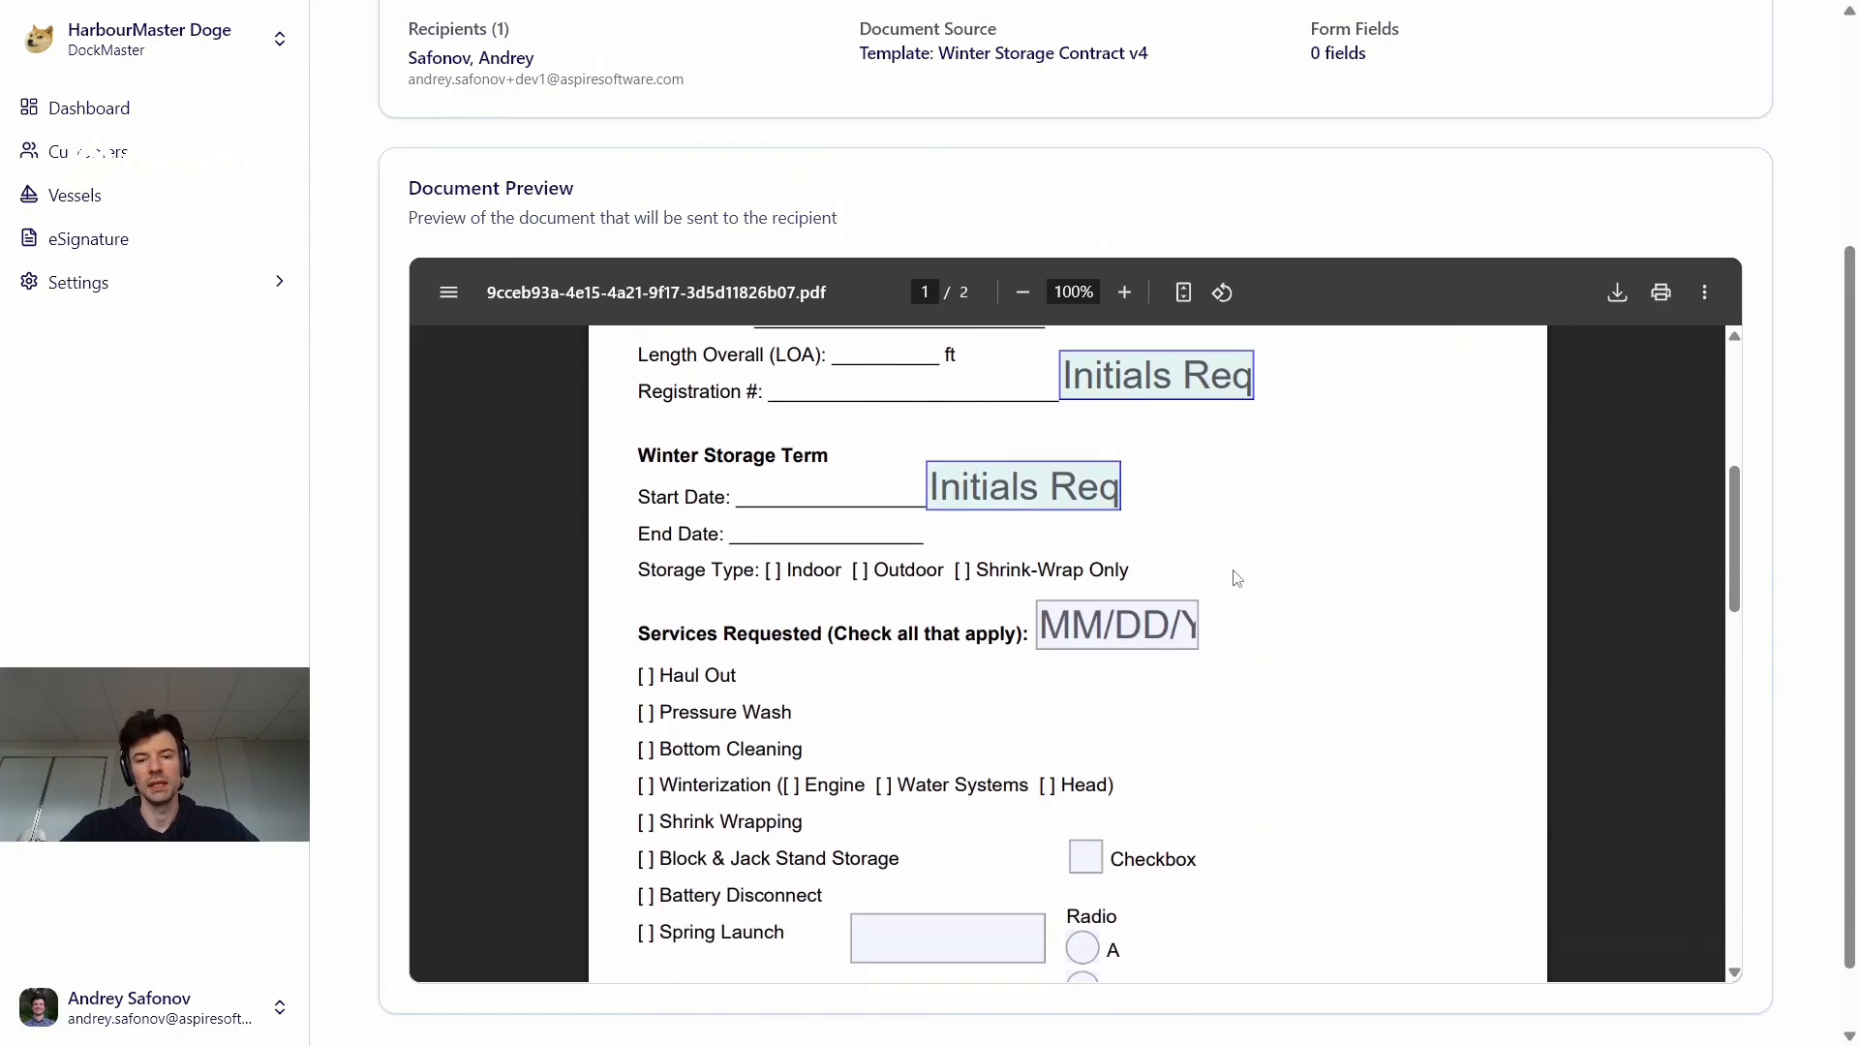
pyautogui.scroll(-5, 1198, 736)
pyautogui.scroll(10, 1198, 735)
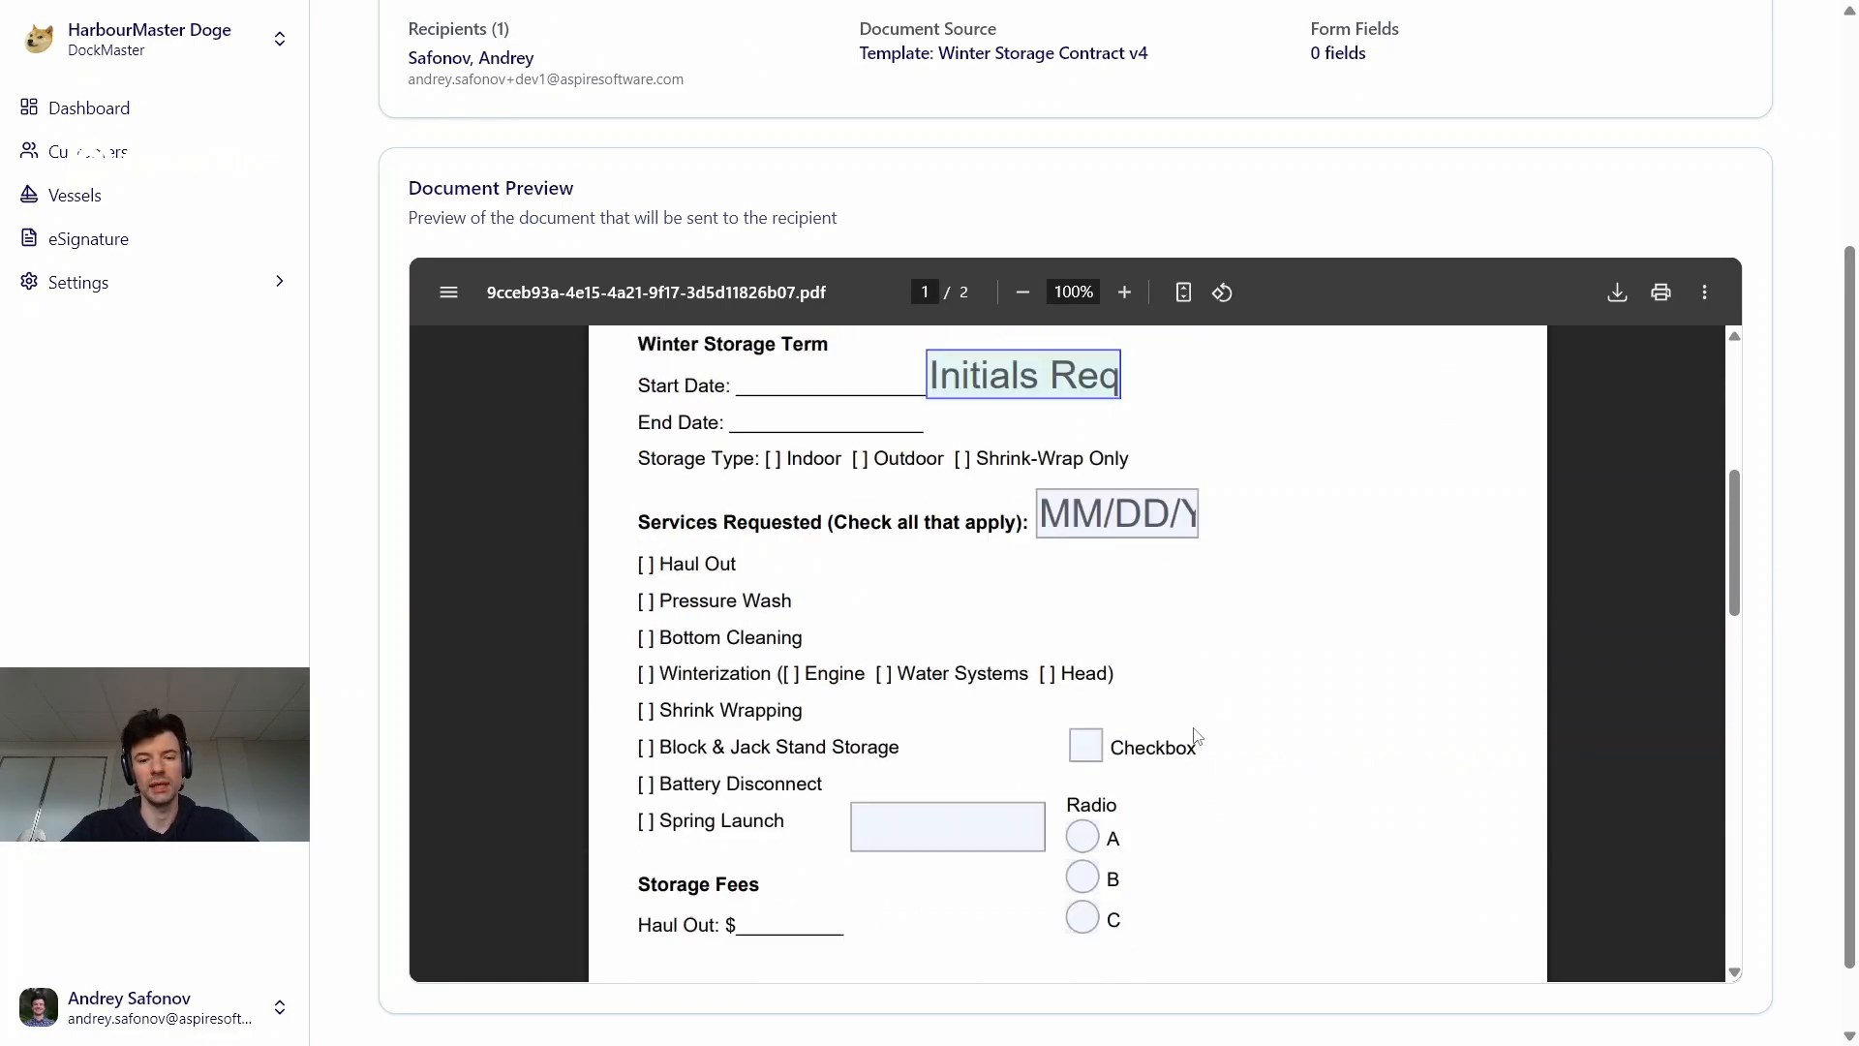
pyautogui.scroll(-7, 1179, 794)
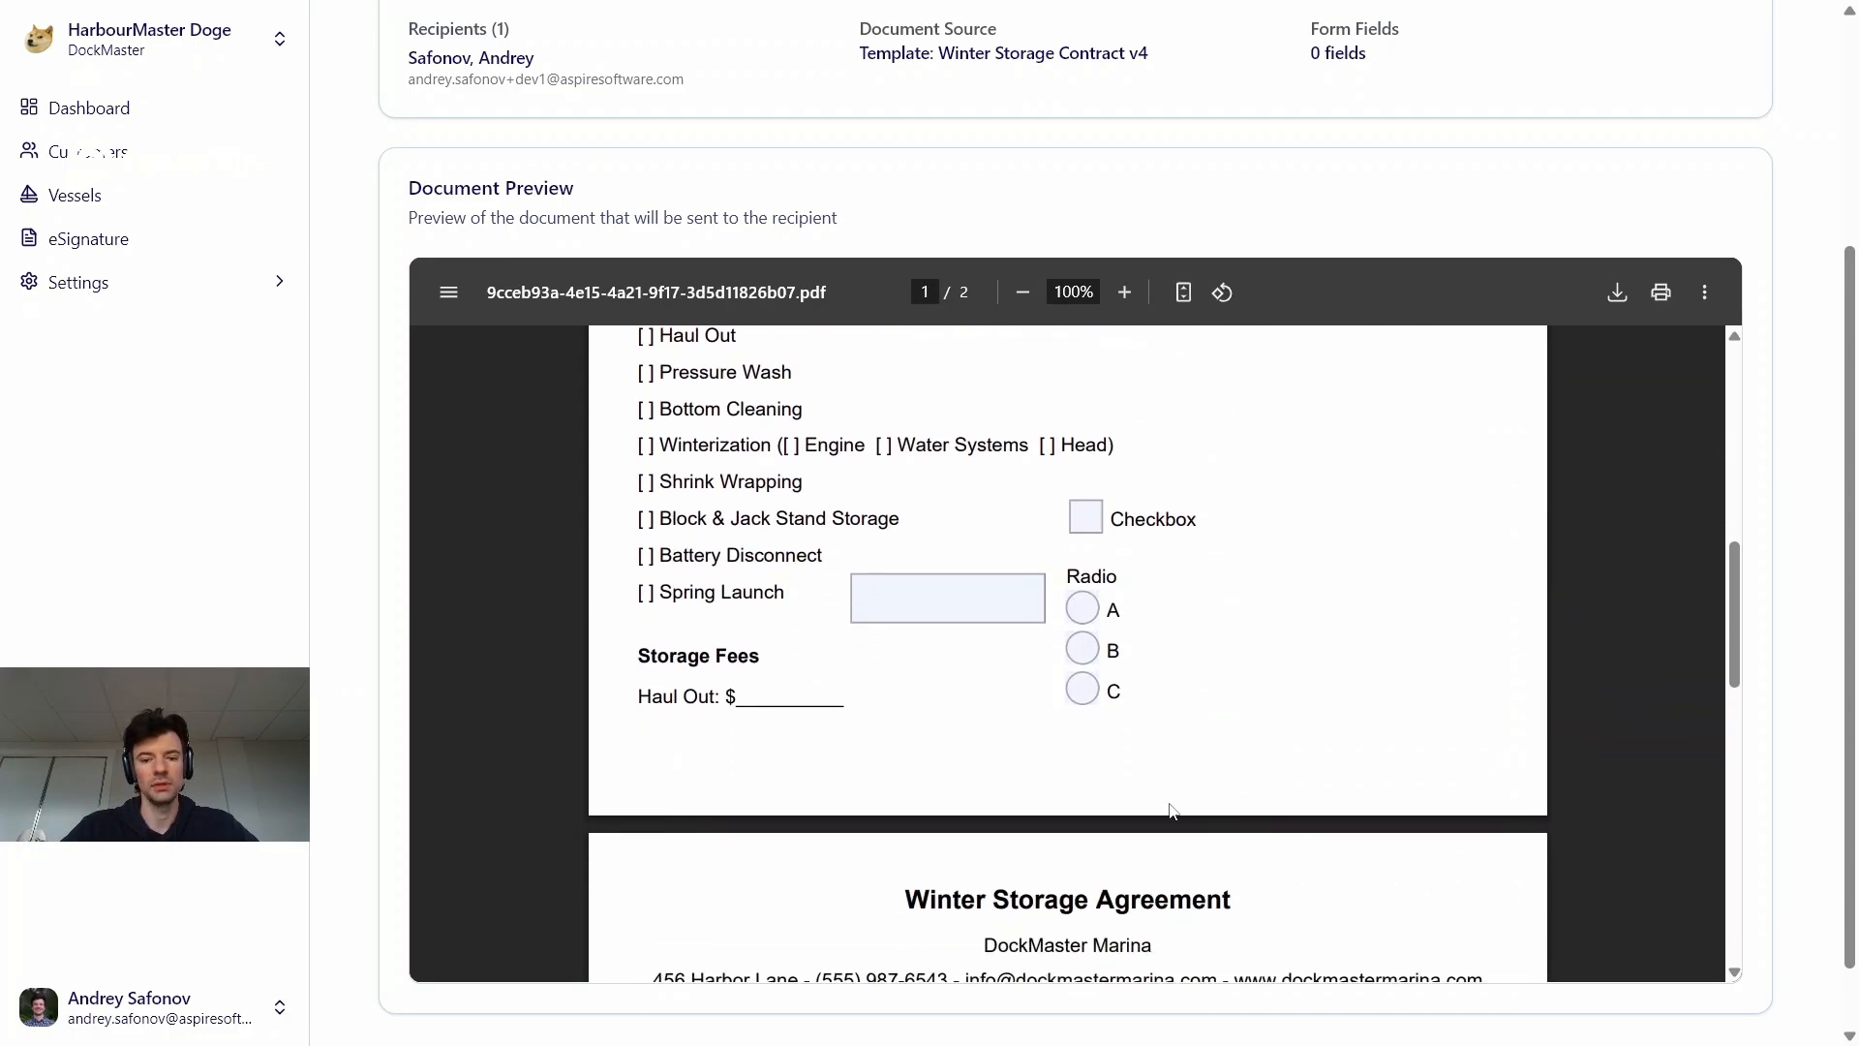
pyautogui.scroll(-3, 533, 953)
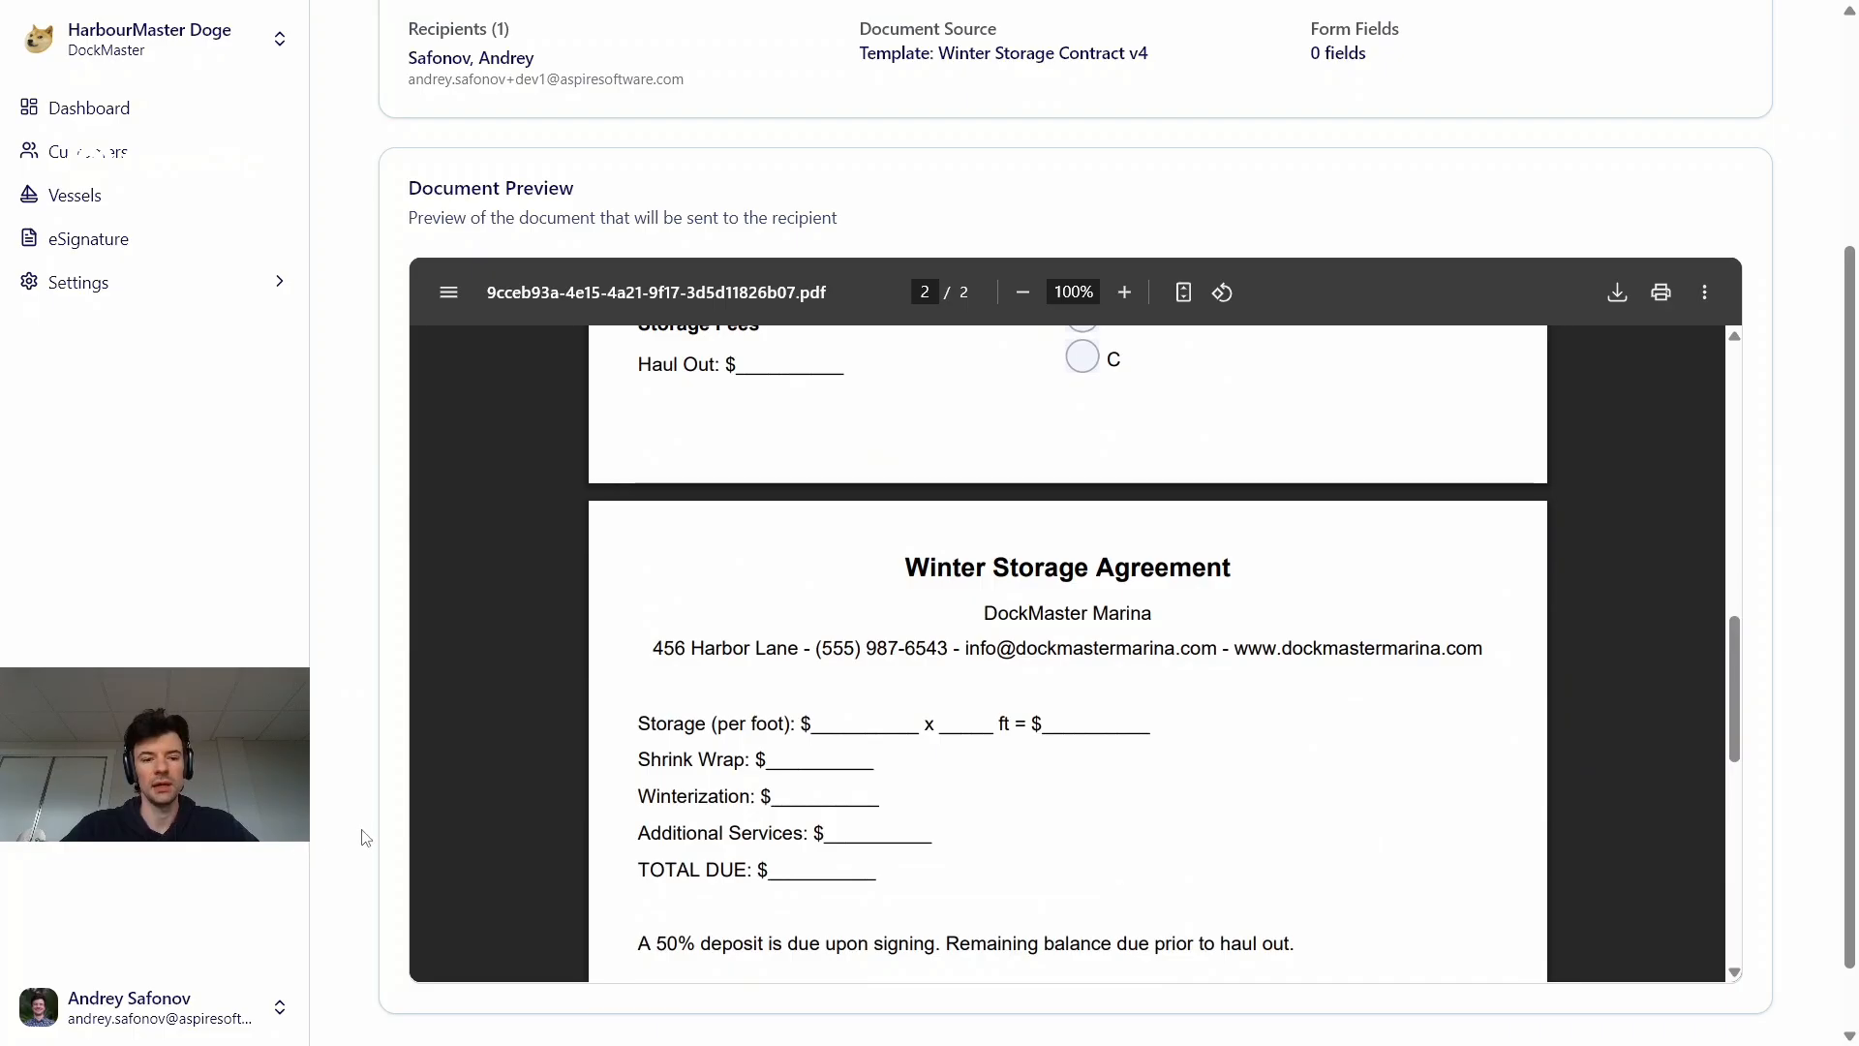
pyautogui.scroll(-1, 368, 840)
pyautogui.click(587, 995)
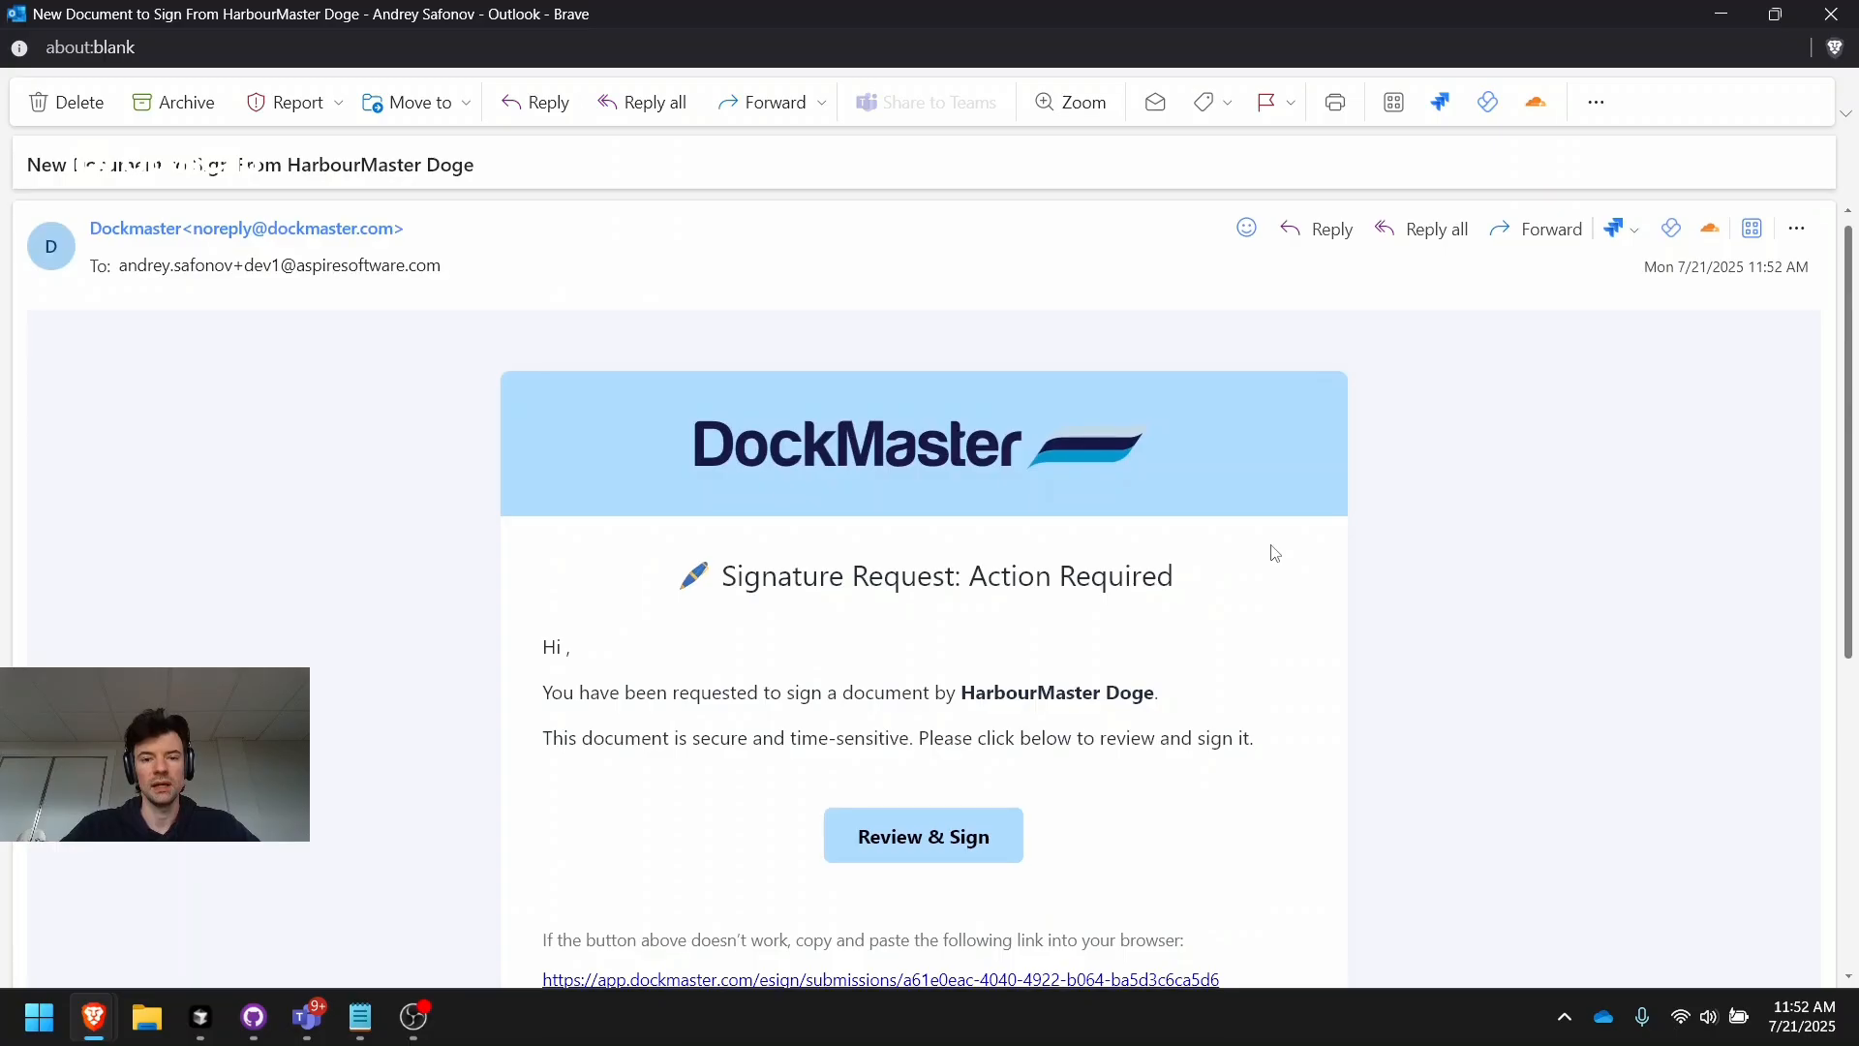
# Open the signing page from the signature request email and enter the customer's first name in the Name field
pyautogui.scroll(2, 1274, 553)
pyautogui.scroll(-1, 1275, 553)
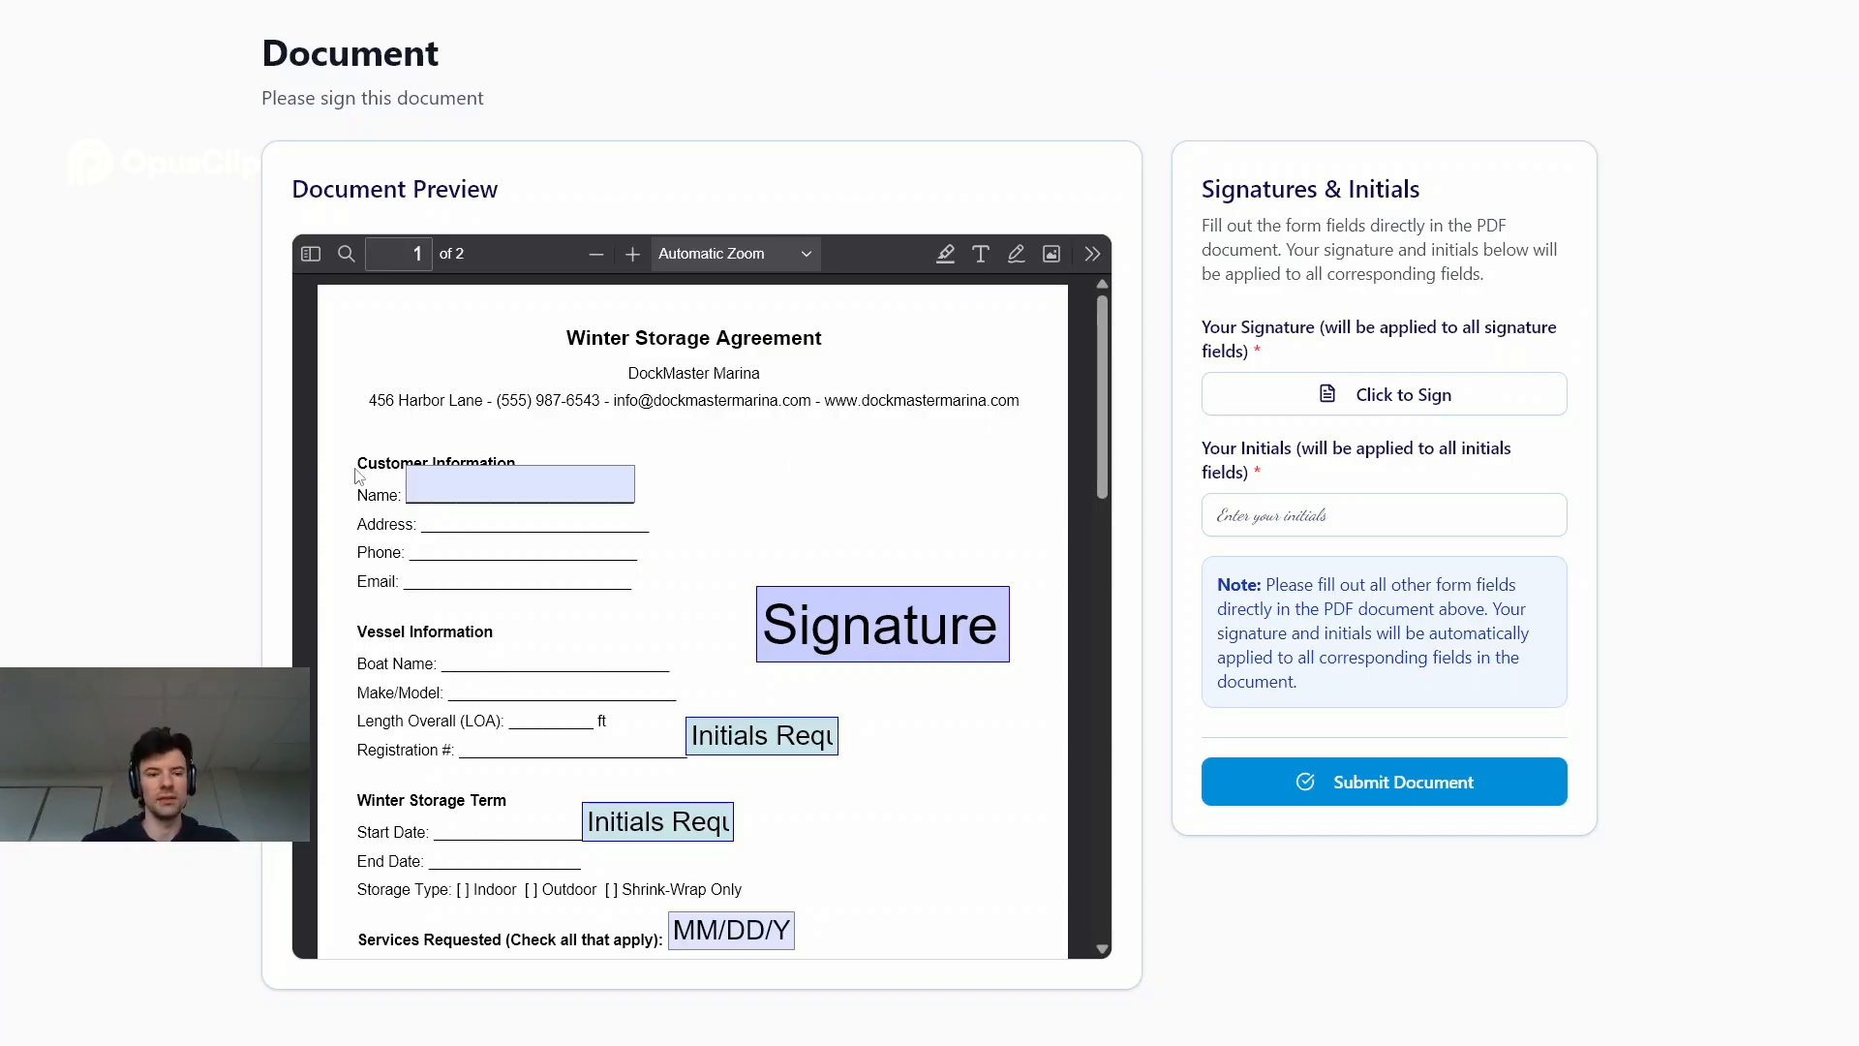
pyautogui.click(461, 486)
pyautogui.write('Andrey')
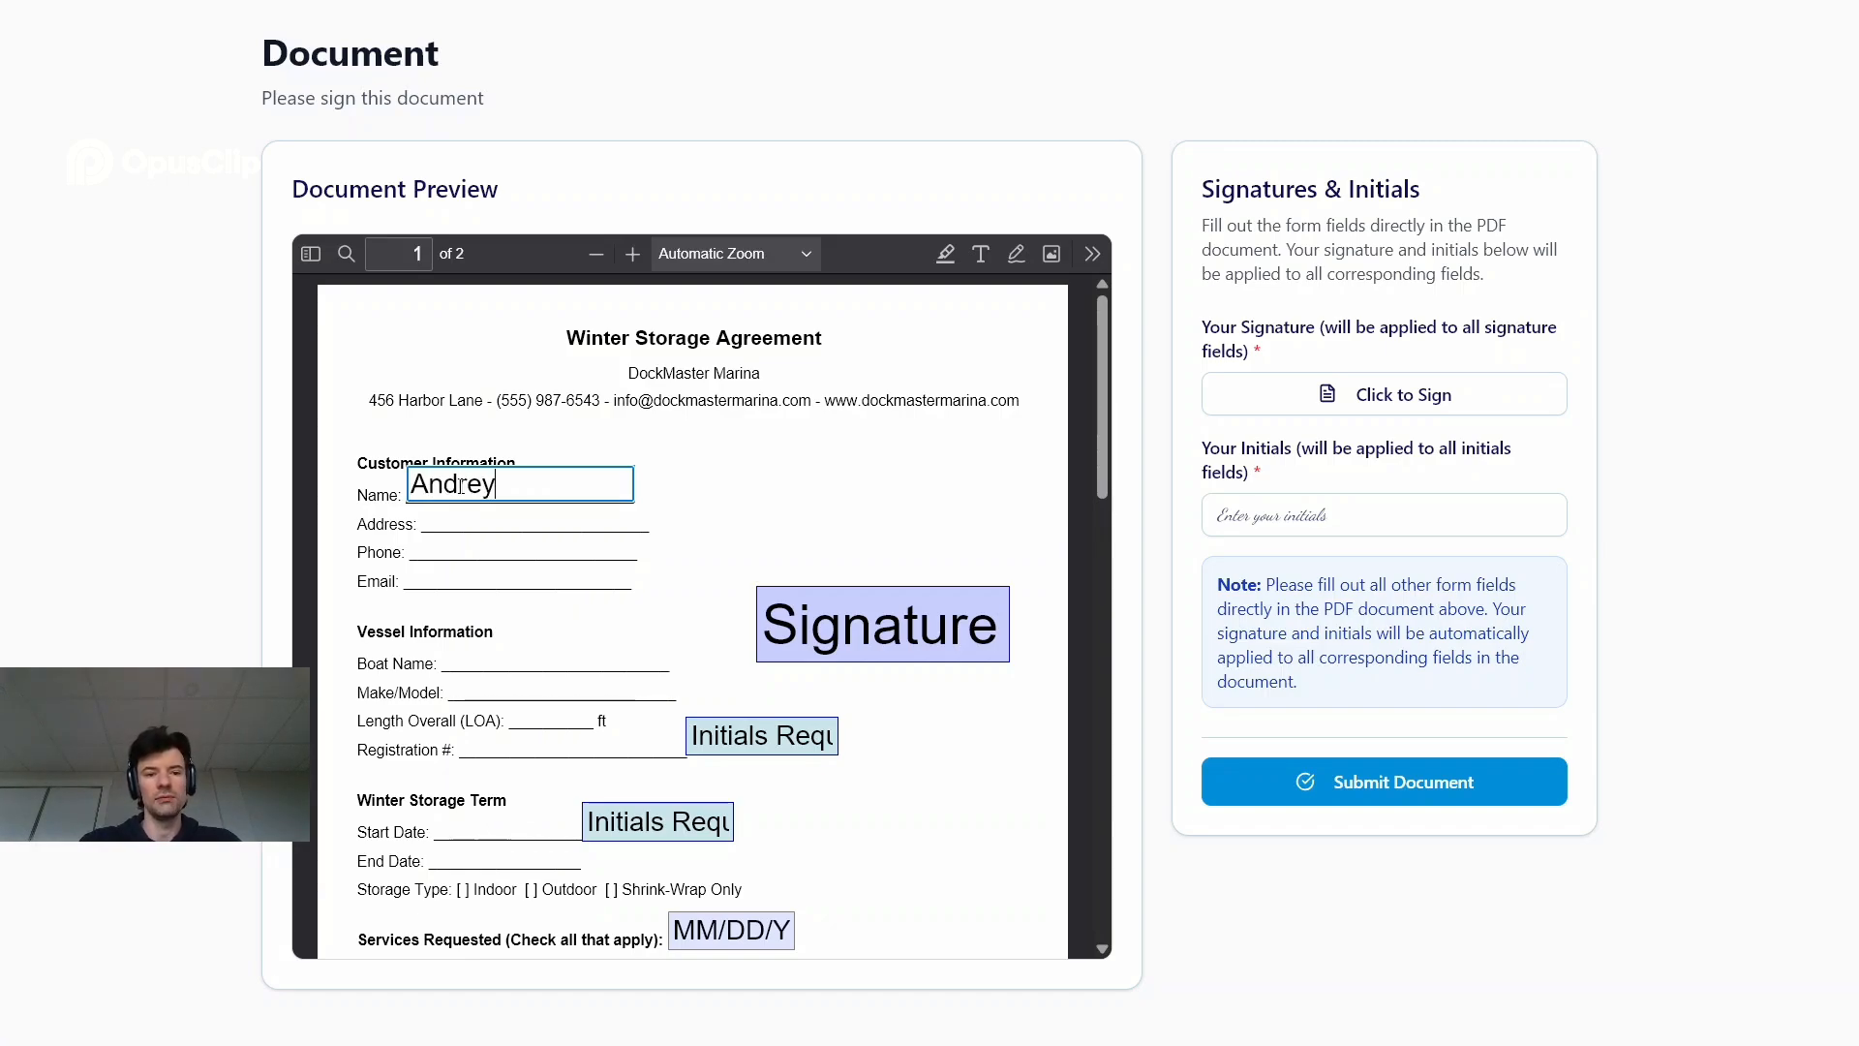
# Tick the checkbox on page 1, select radio option B, and choose B in the dropdown beside Spring Launch
pyautogui.scroll(-3, 740, 511)
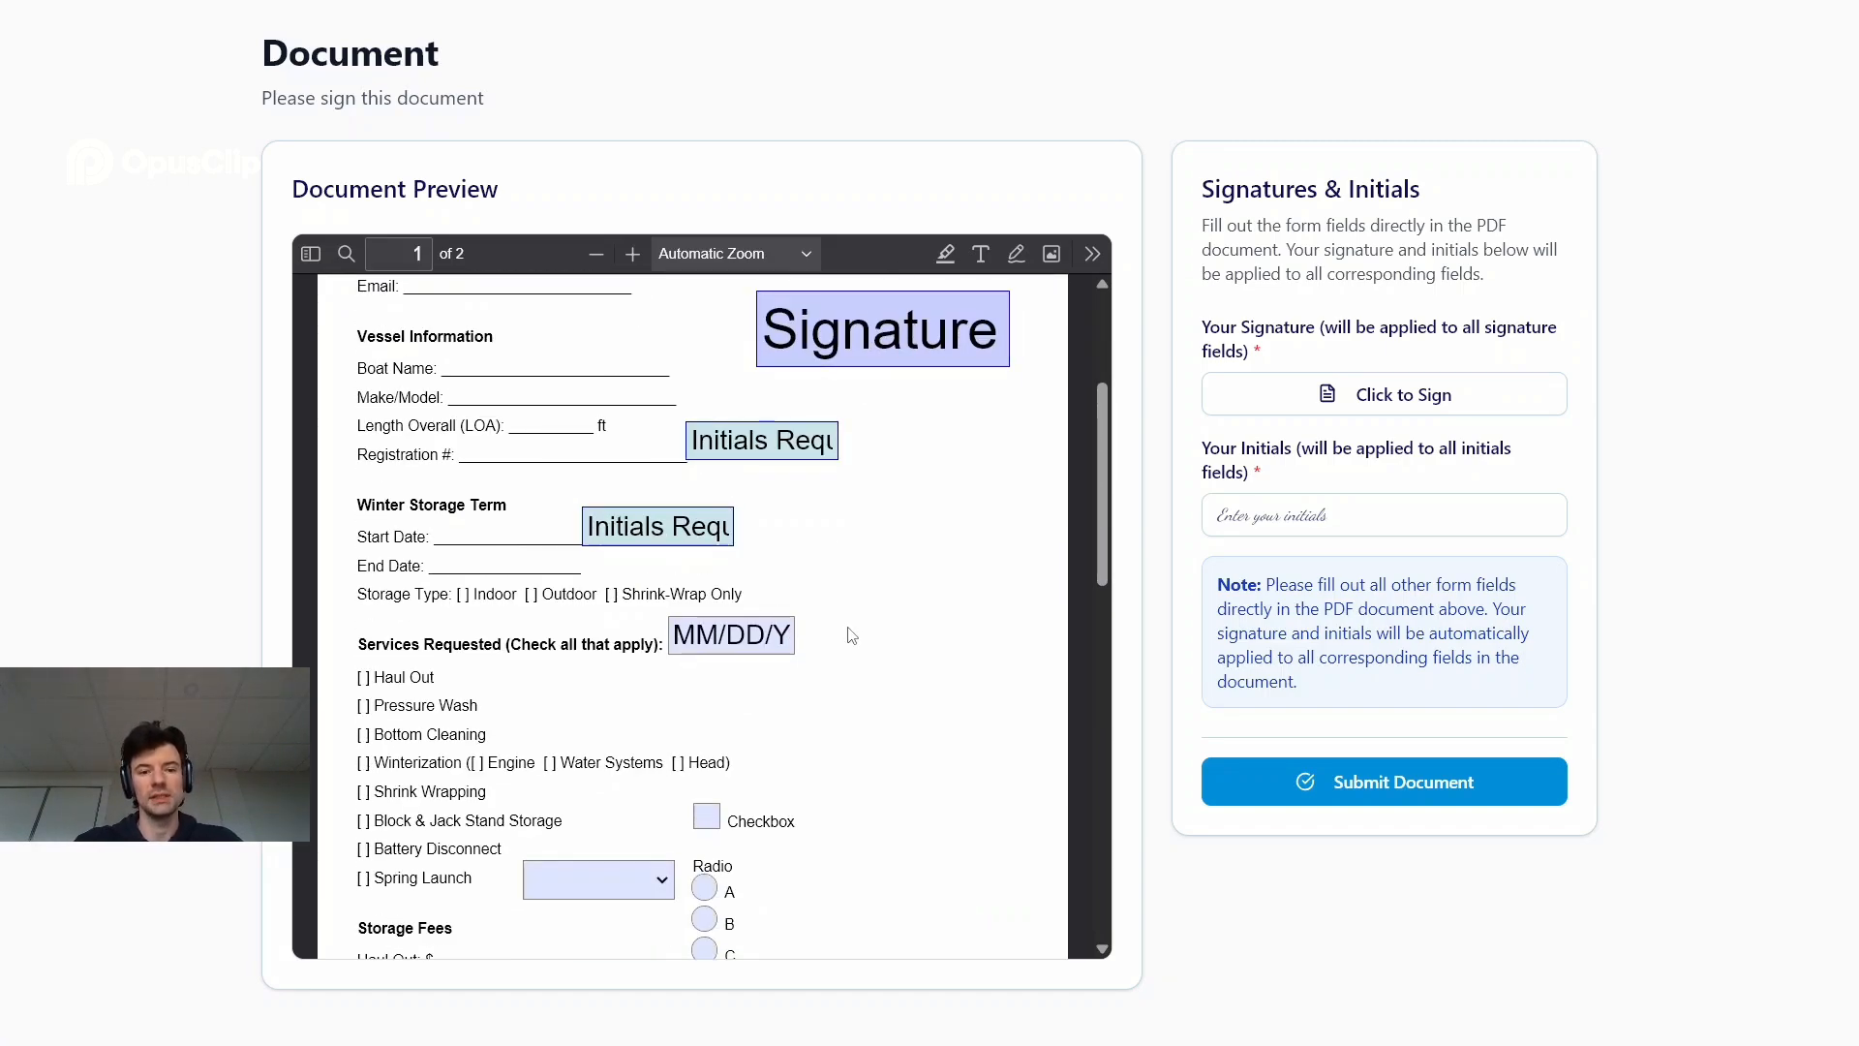
pyautogui.scroll(-2, 851, 635)
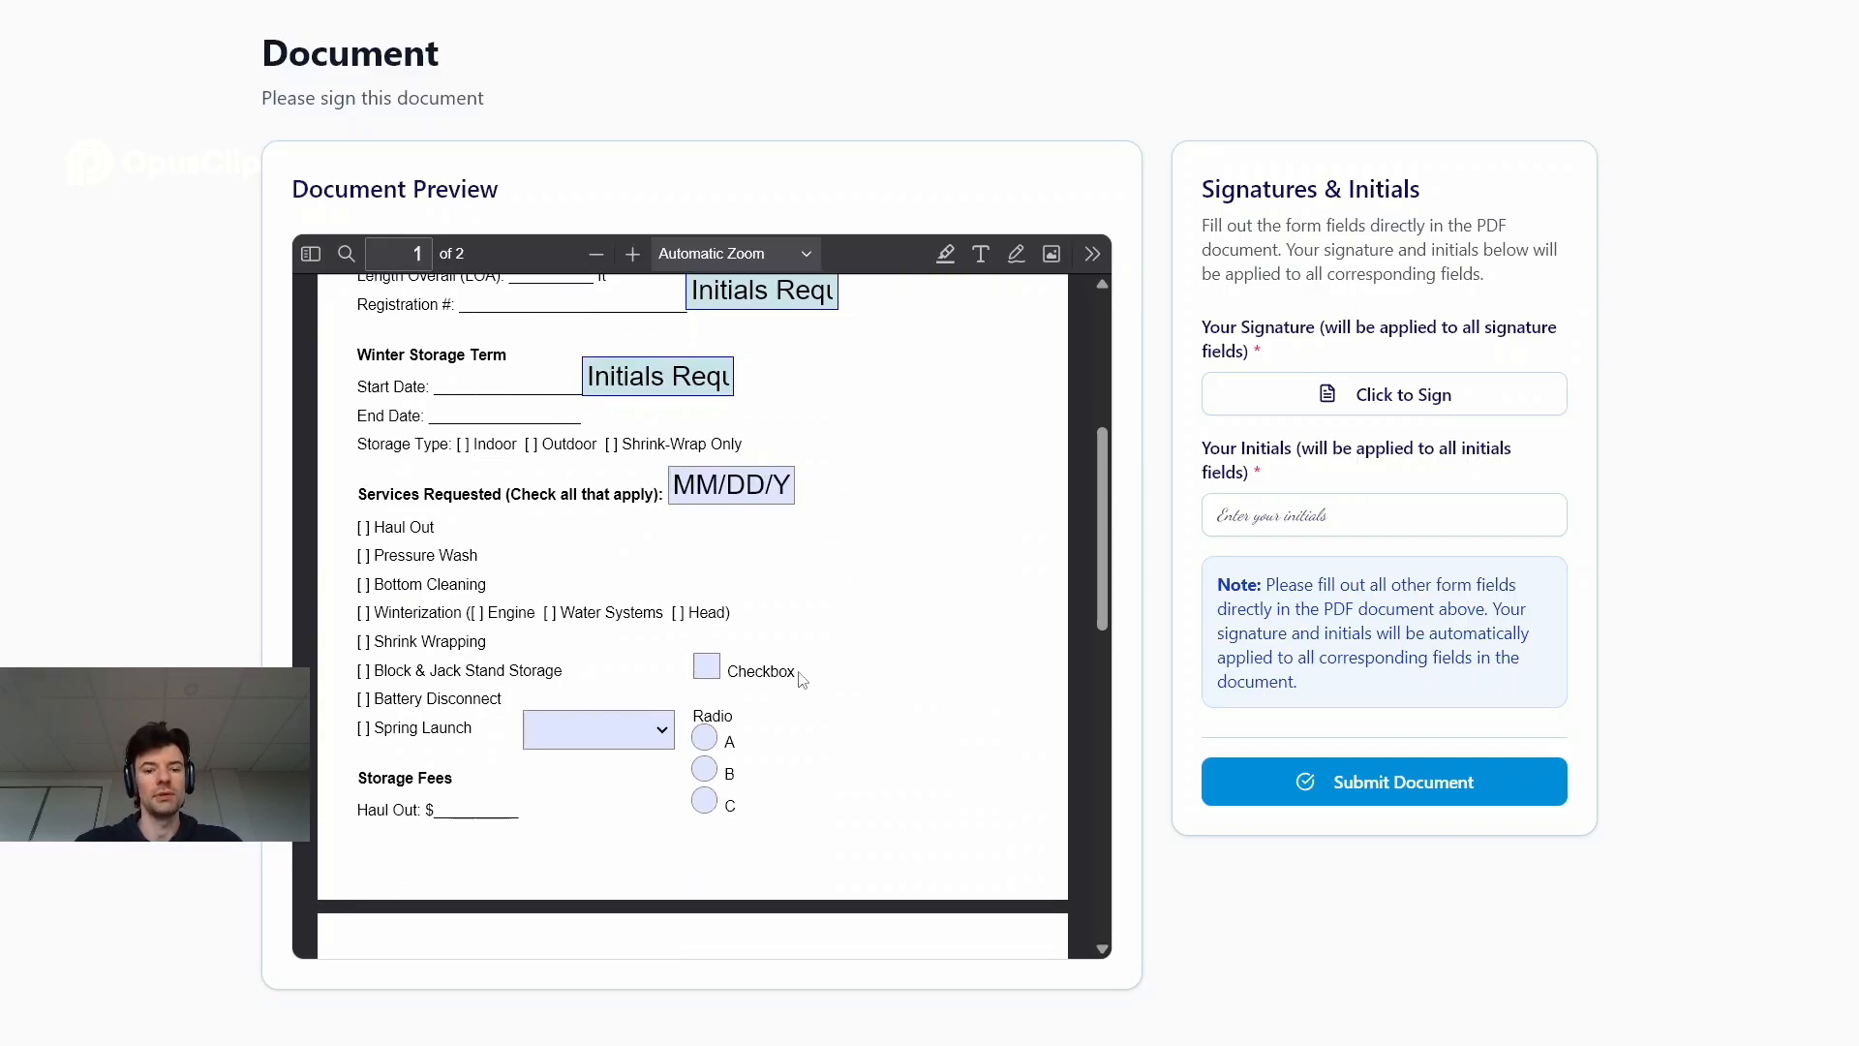
pyautogui.click(706, 666)
pyautogui.click(704, 769)
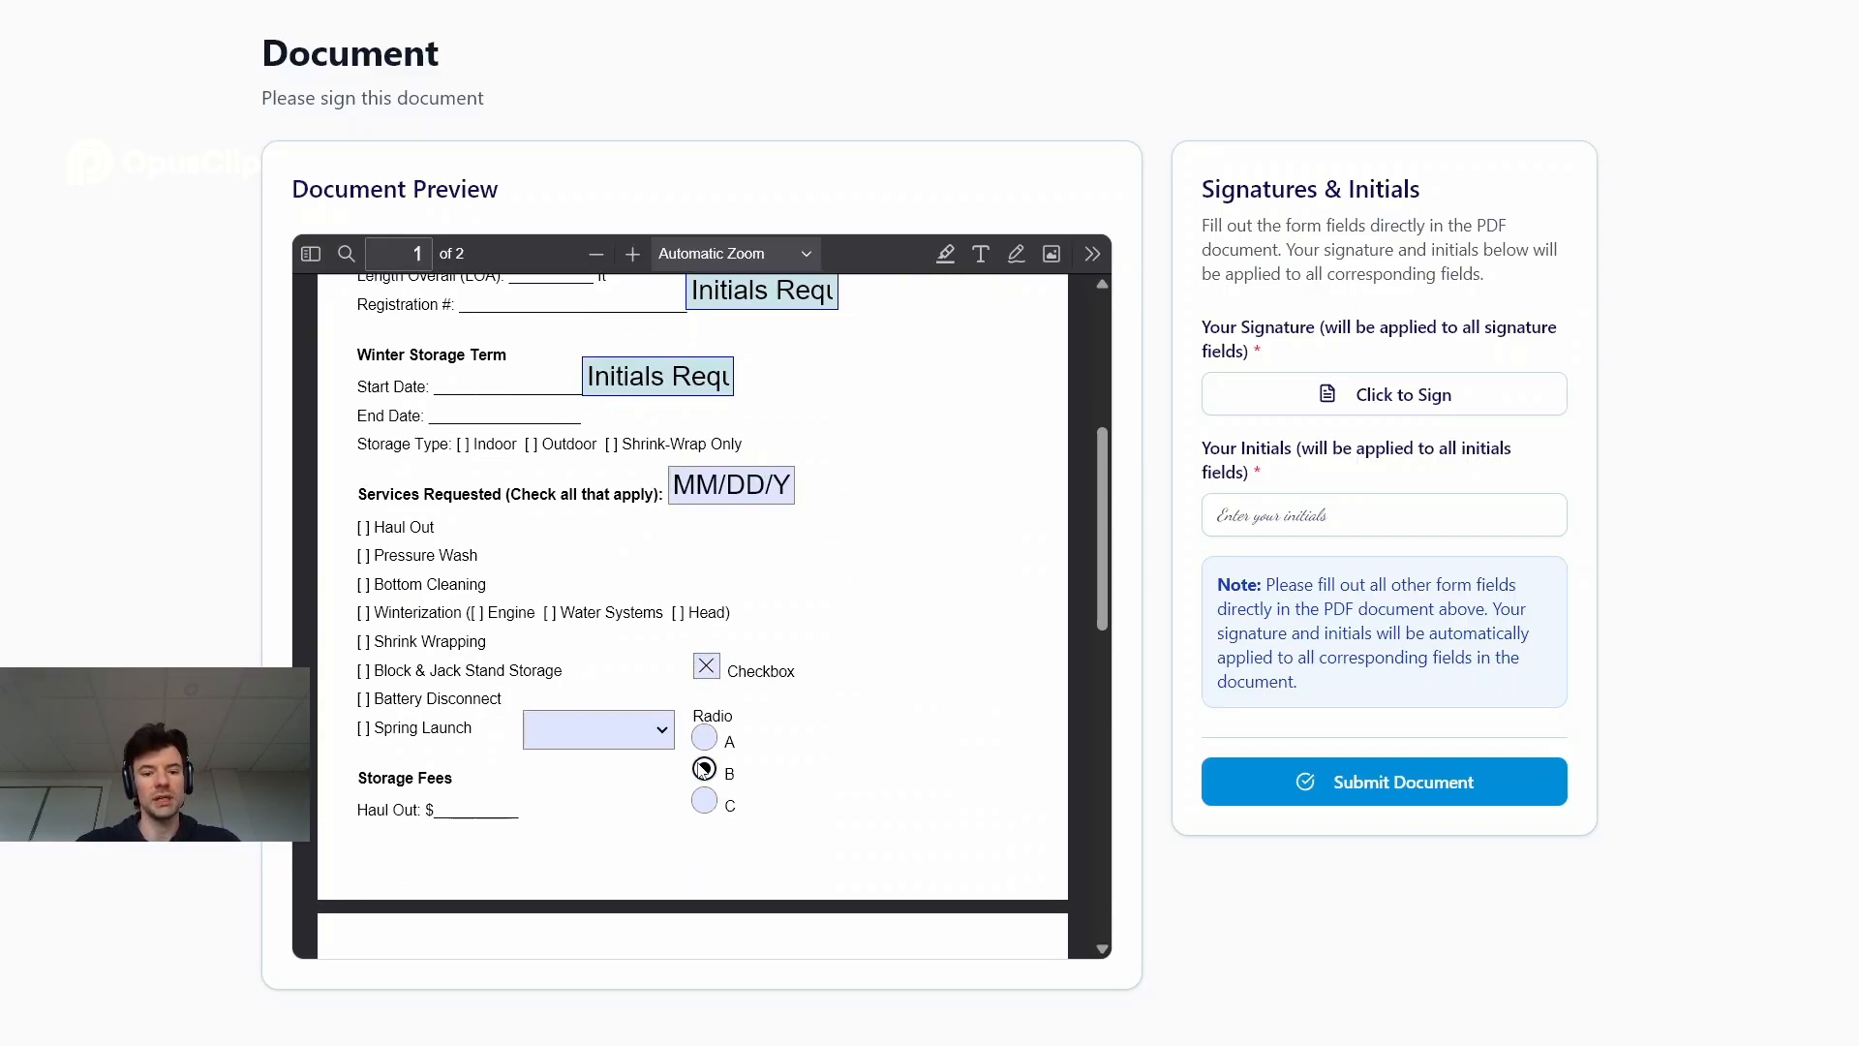
pyautogui.click(619, 729)
pyautogui.click(593, 810)
# Draw a handwritten signature for the document's signature fields and save it
pyautogui.scroll(-4, 952, 670)
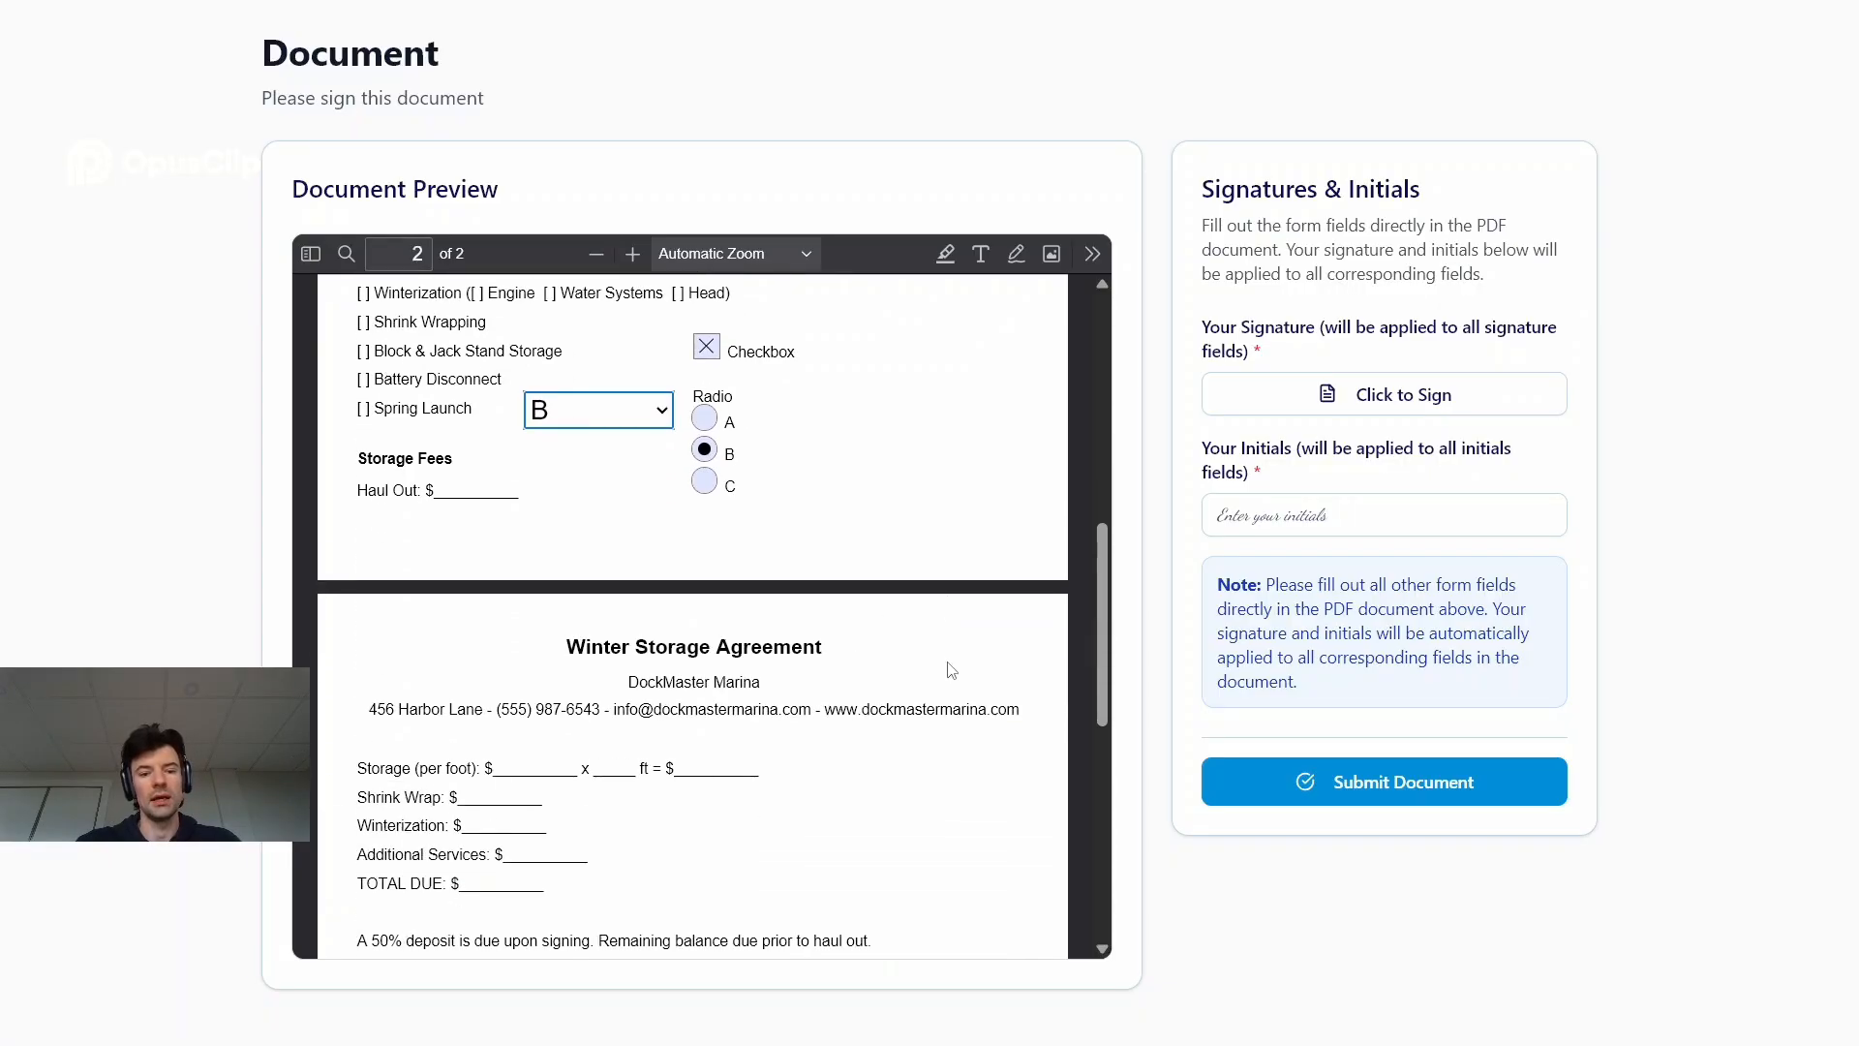
pyautogui.scroll(8, 950, 667)
pyautogui.scroll(-3, 949, 663)
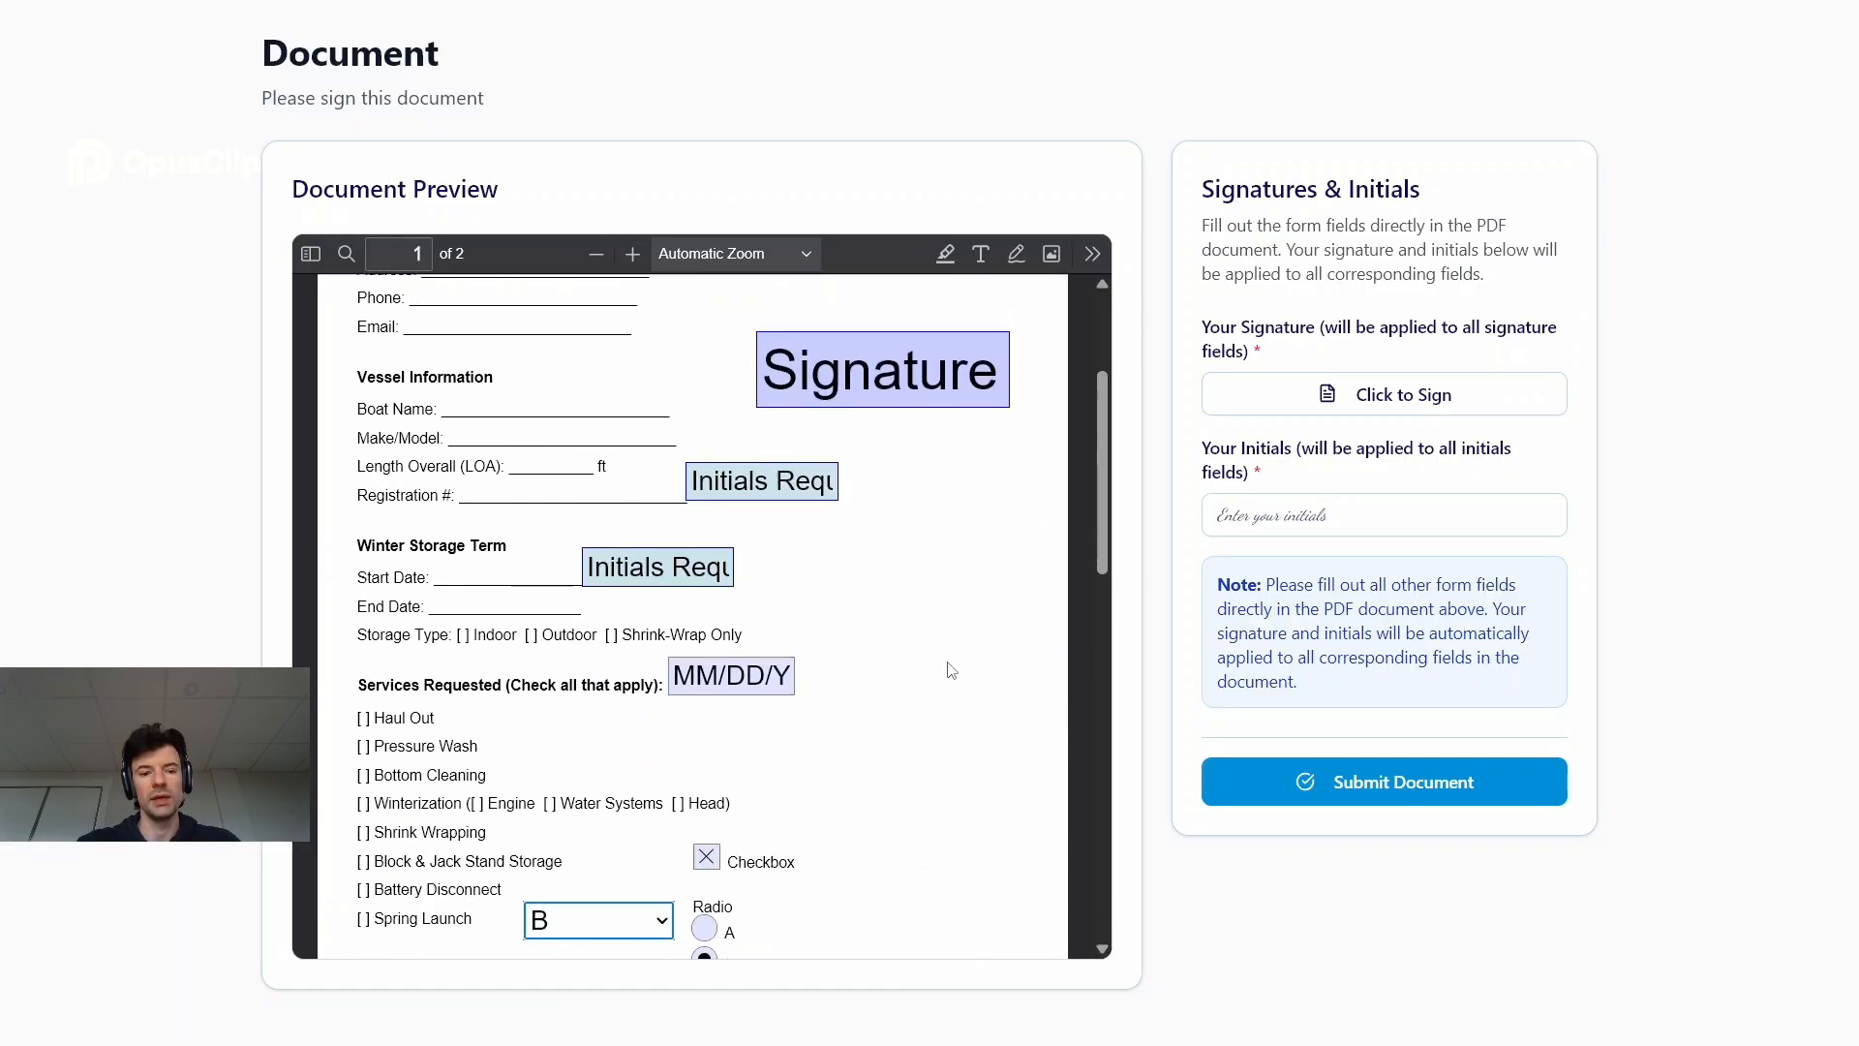
pyautogui.click(1282, 393)
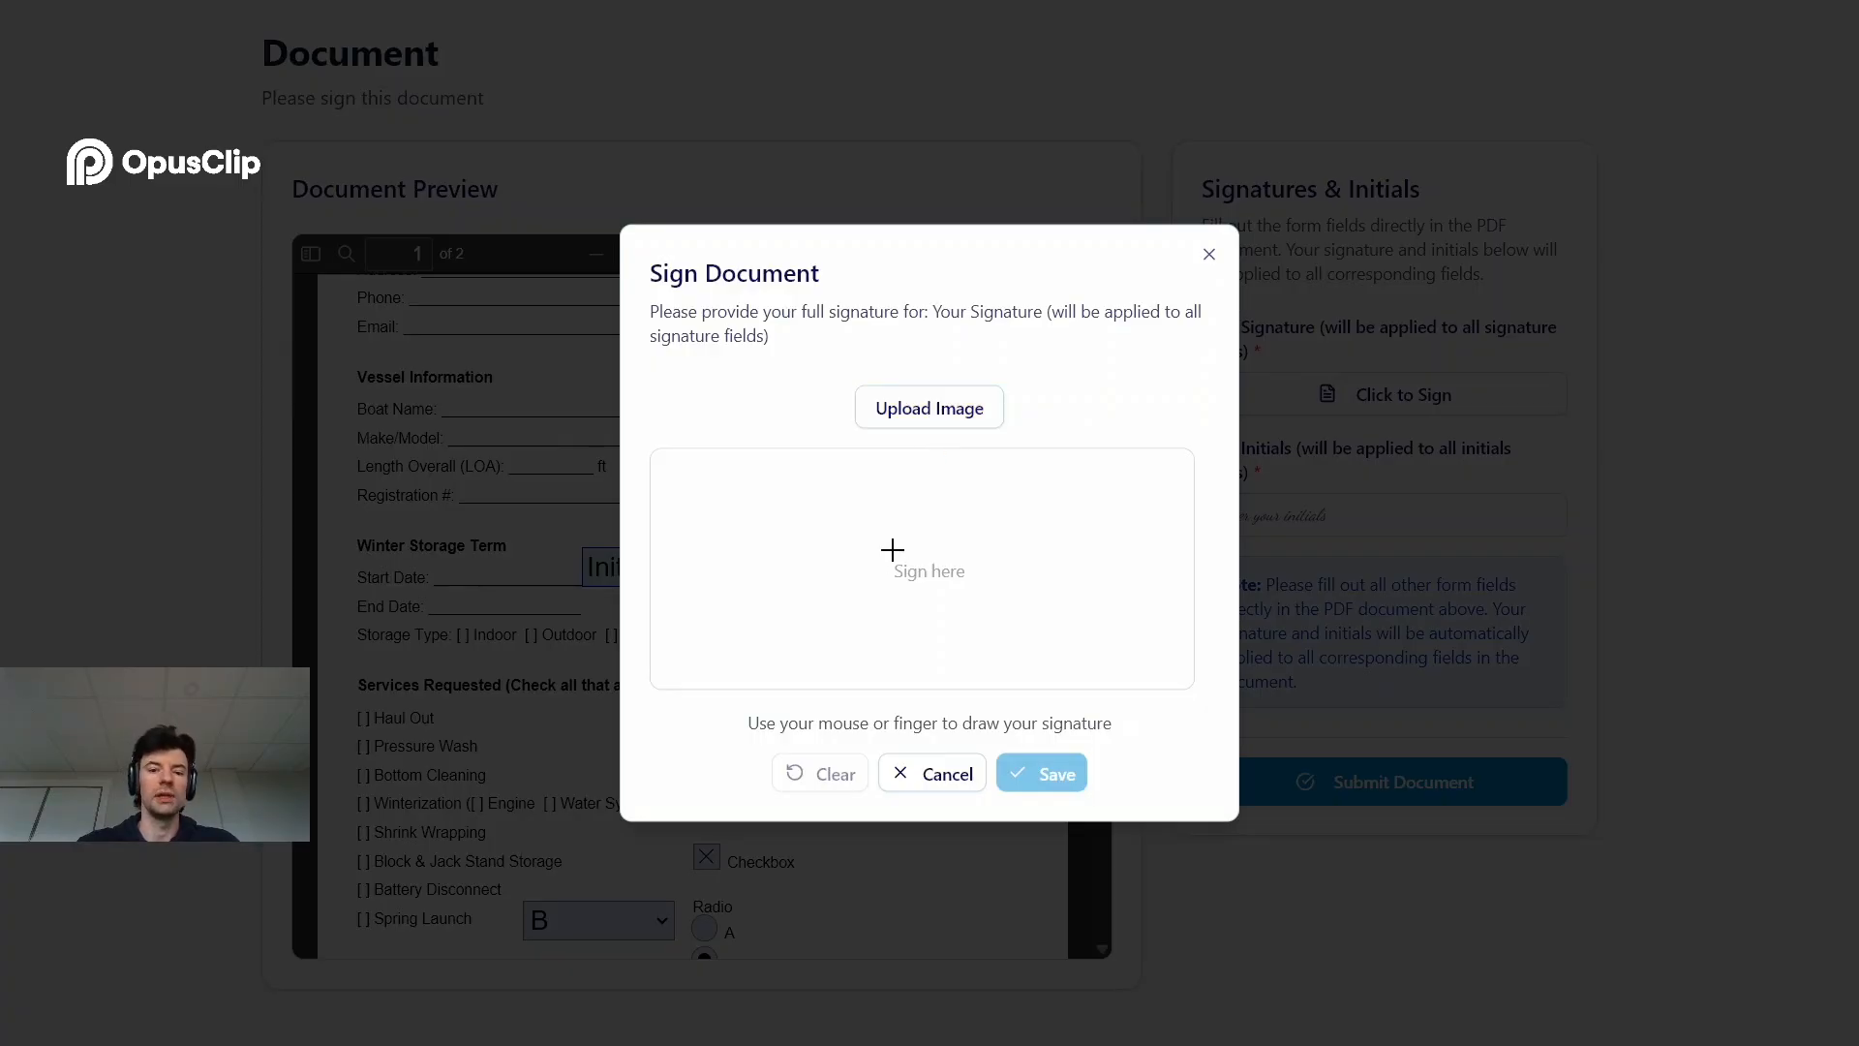
pyautogui.moveTo(904, 532)
pyautogui.mouseDown()
pyautogui.moveTo(792, 658)
pyautogui.moveTo(926, 527)
pyautogui.moveTo(896, 586)
pyautogui.moveTo(872, 576)
pyautogui.moveTo(1023, 606)
pyautogui.moveTo(951, 629)
pyautogui.moveTo(1008, 605)
pyautogui.mouseUp()
pyautogui.moveTo(1070, 540); pyautogui.dragTo(1046, 625)
pyautogui.moveTo(1050, 606)
pyautogui.mouseDown()
pyautogui.moveTo(1027, 605)
pyautogui.moveTo(1055, 627)
pyautogui.mouseUp()
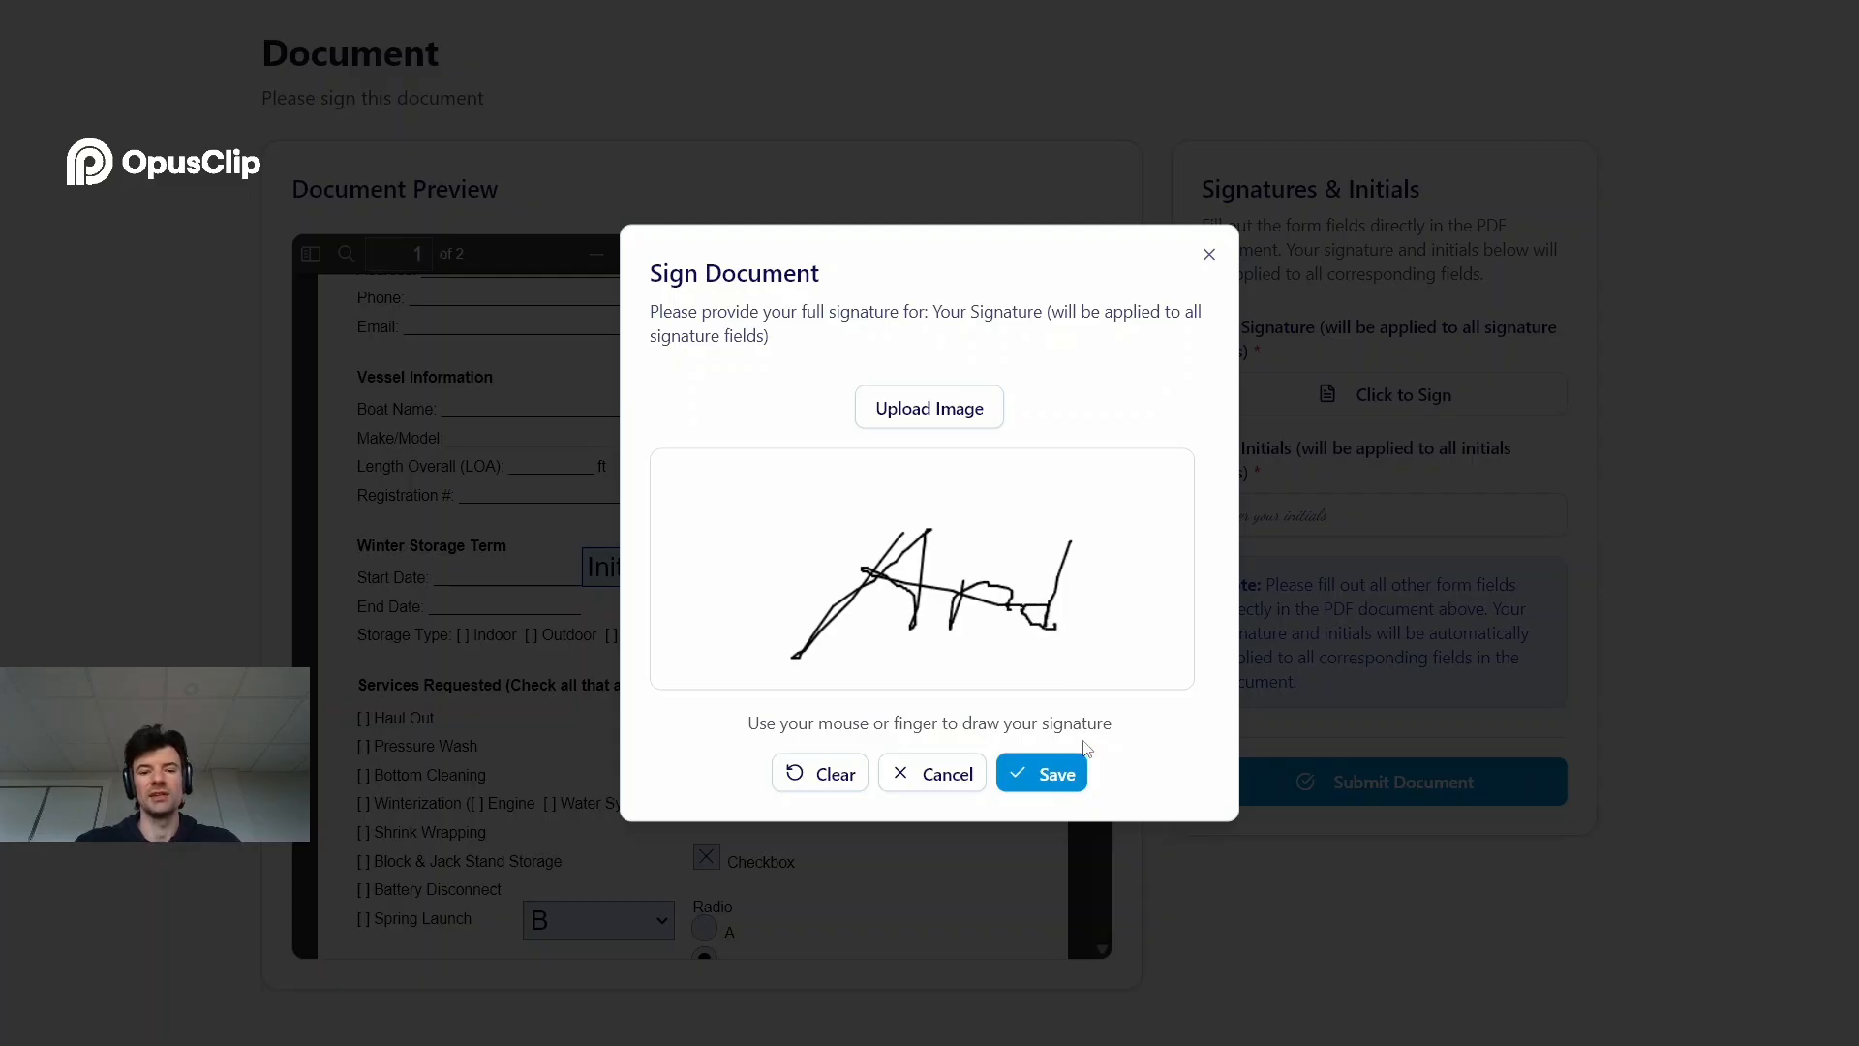
pyautogui.click(1054, 775)
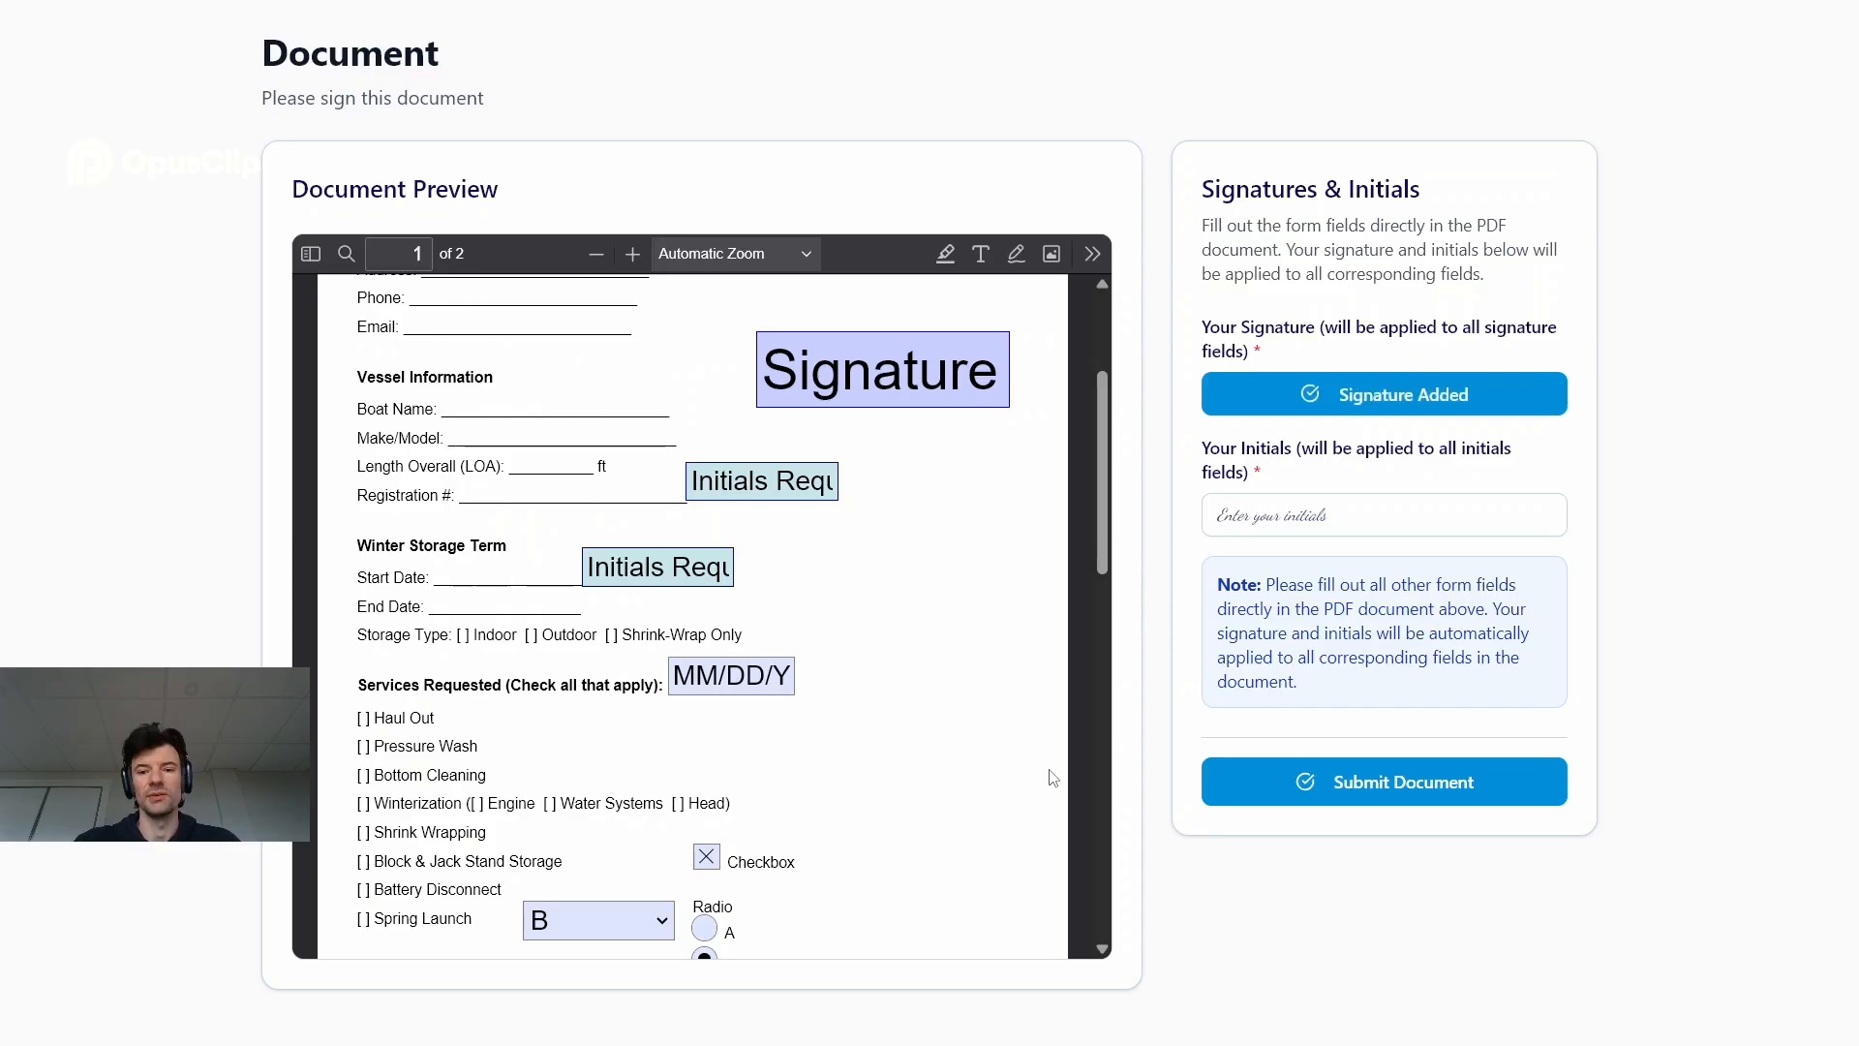
# Enter the signer's initials for all initials fields and submit the signed document
pyautogui.click(1345, 523)
pyautogui.write('AS')
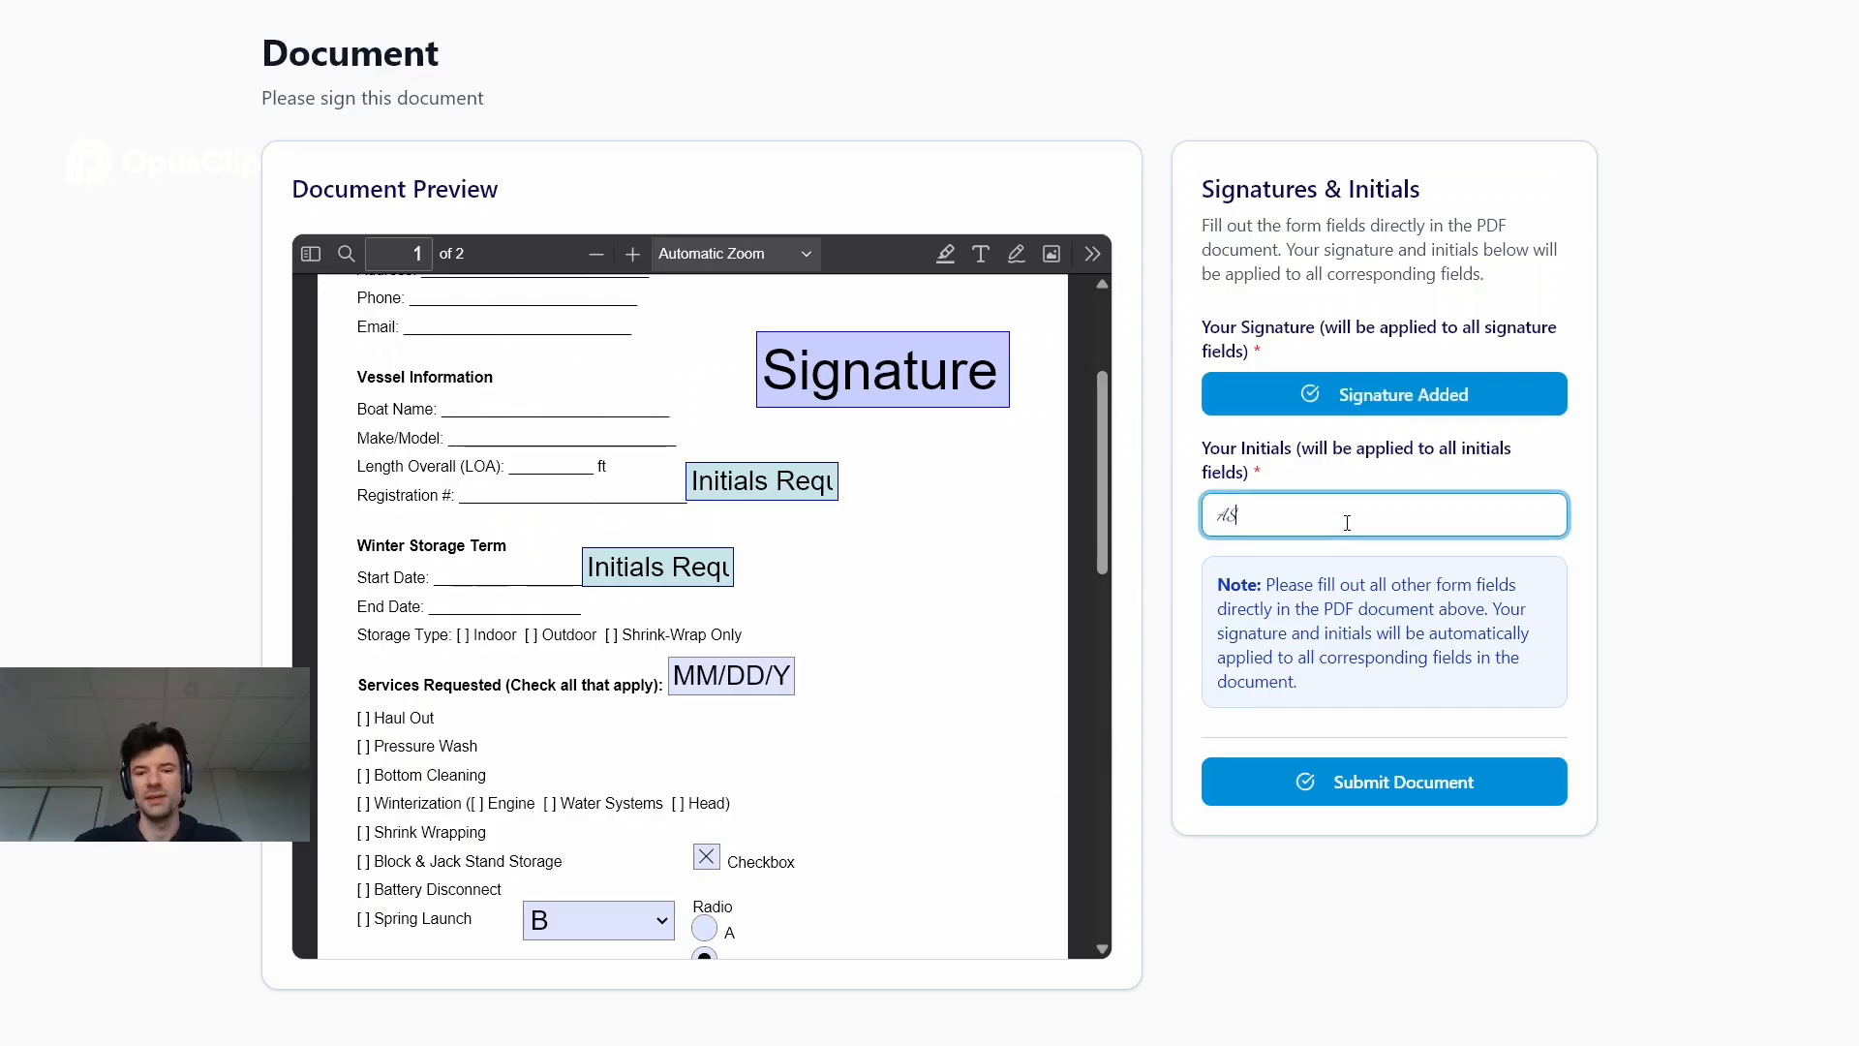
pyautogui.click(1334, 796)
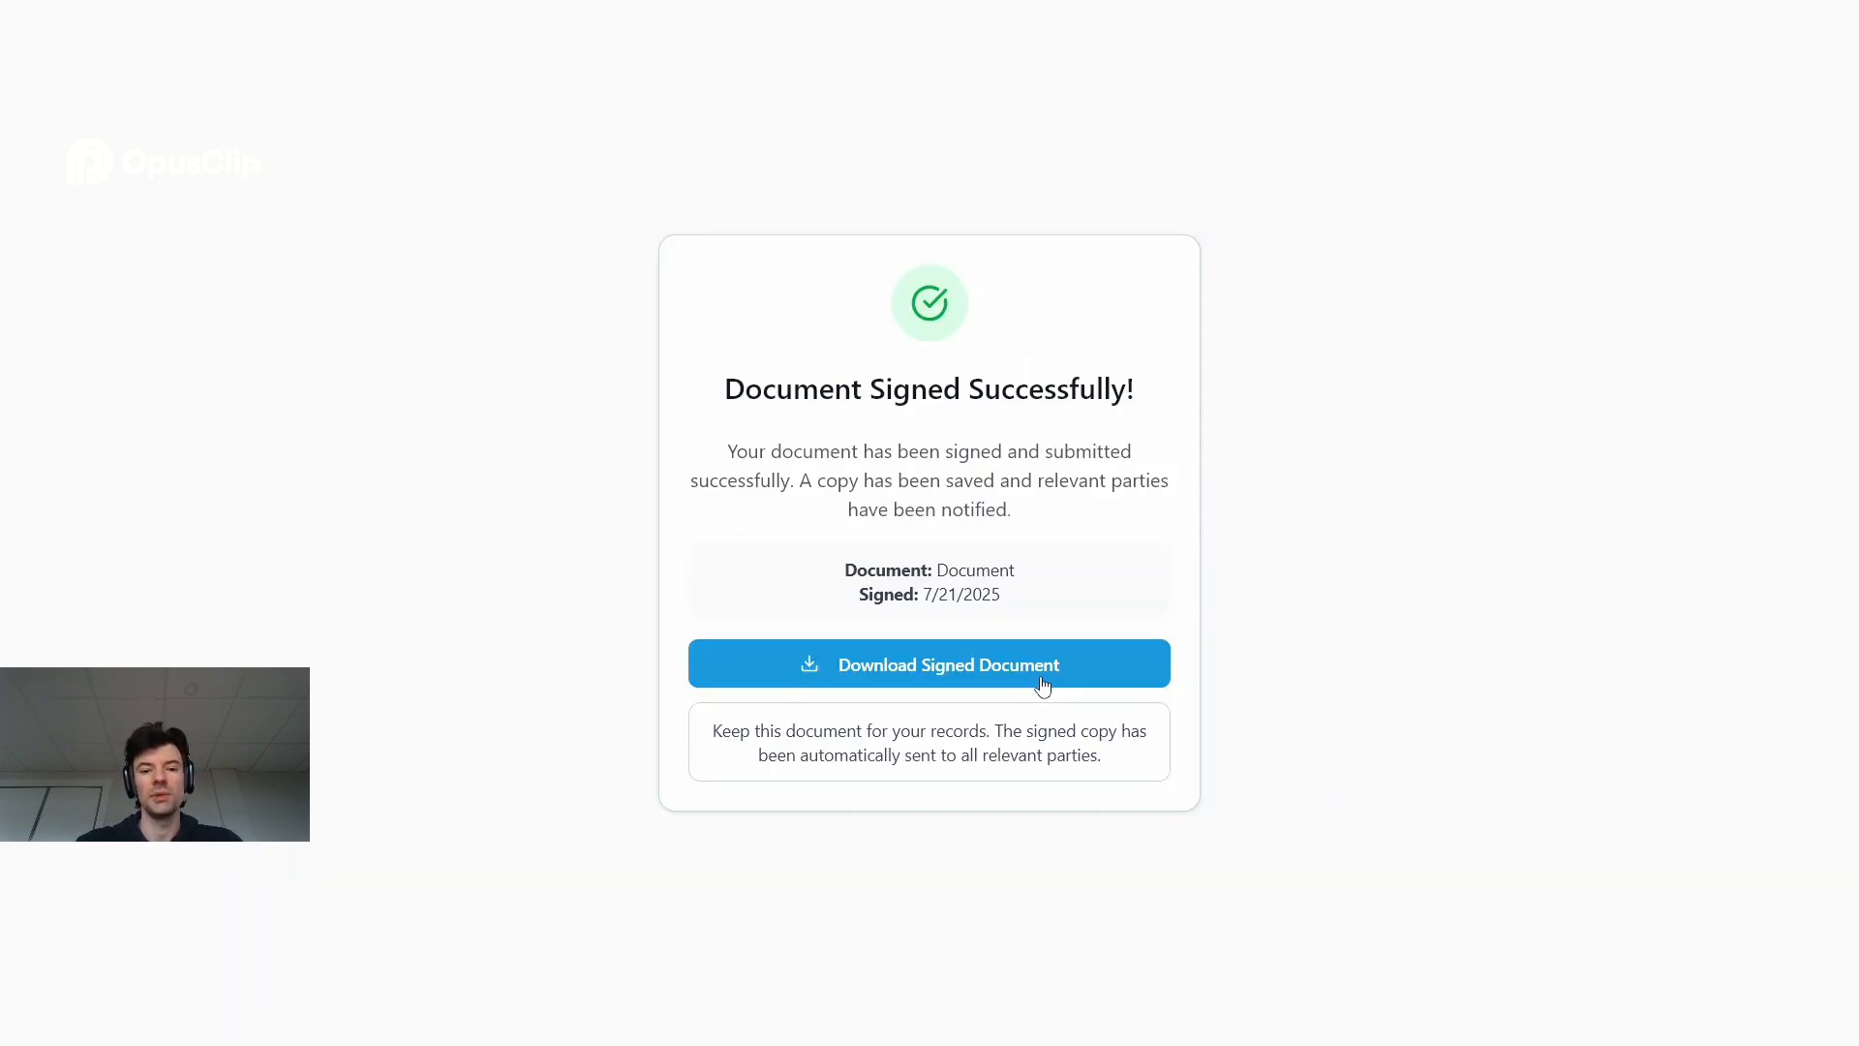
# Try to download the signed document as a PDF
pyautogui.click(1041, 685)
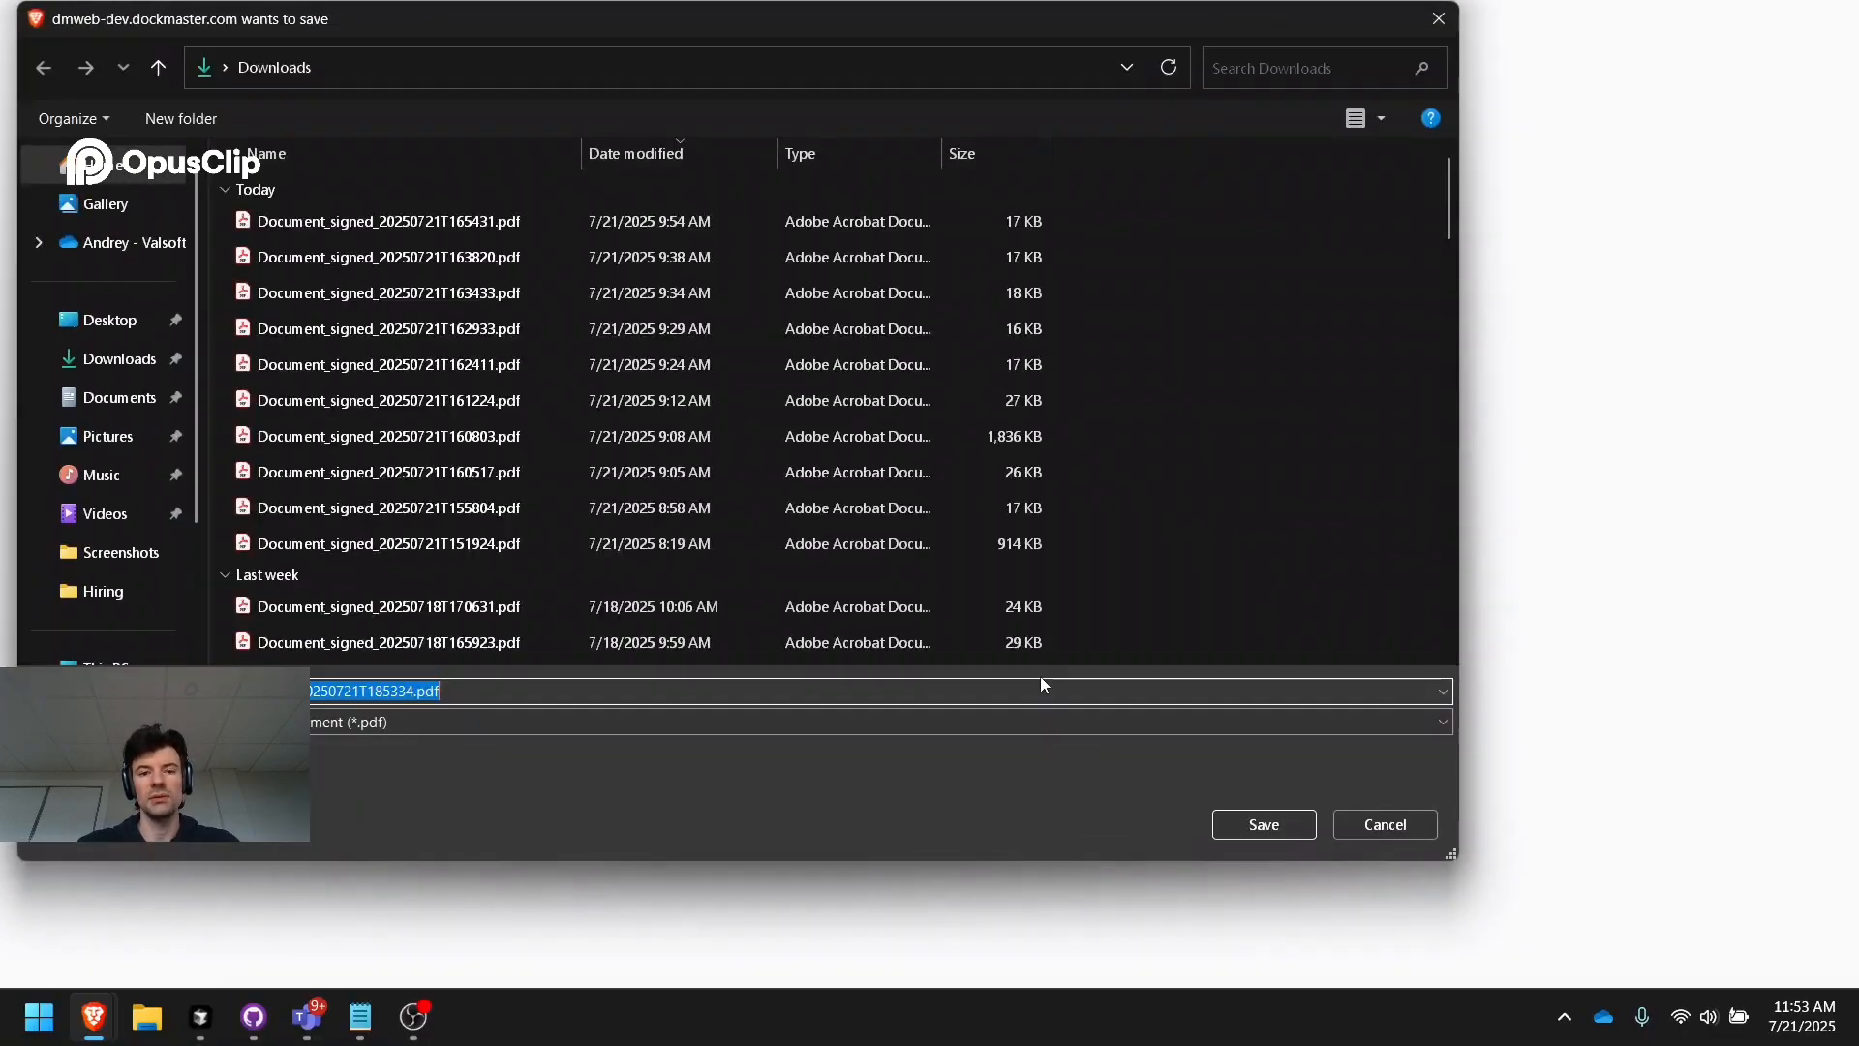
pyautogui.click(1348, 820)
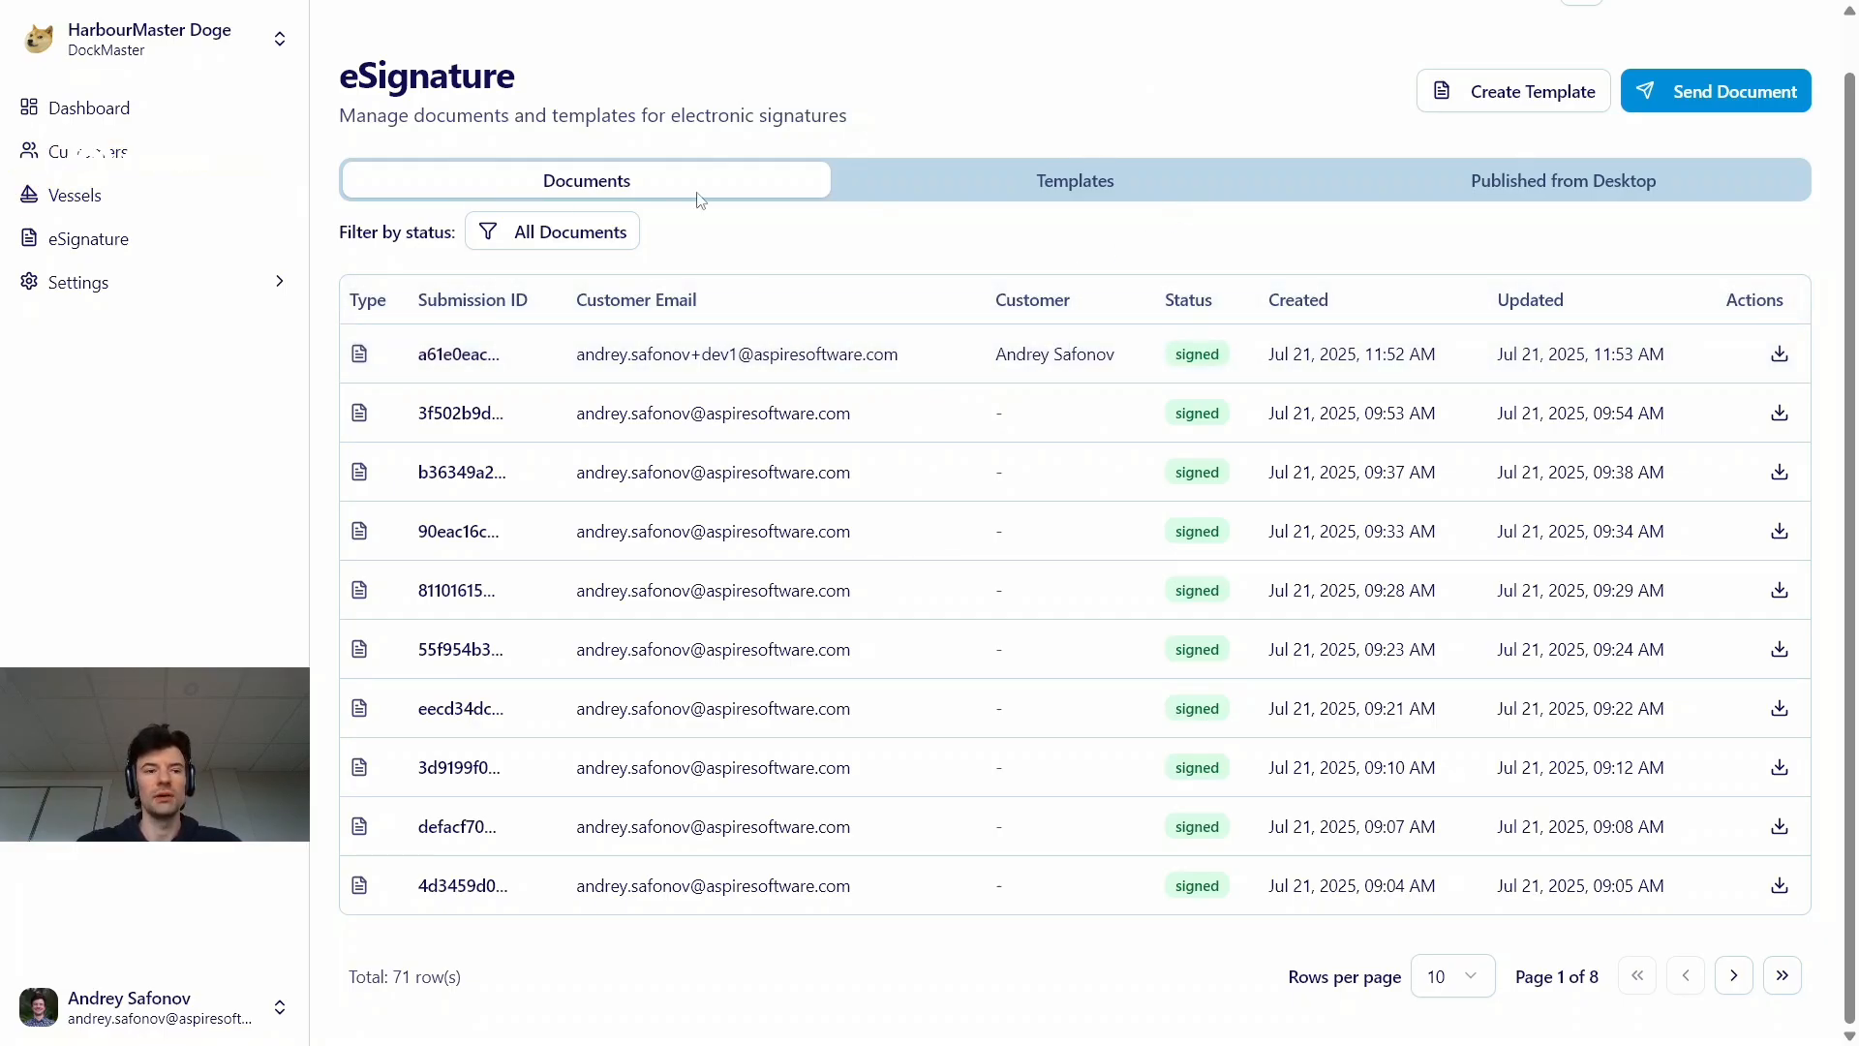
# Search vessels and customers by the customer's first name and open the matching customer record
pyautogui.scroll(1, 1461, 43)
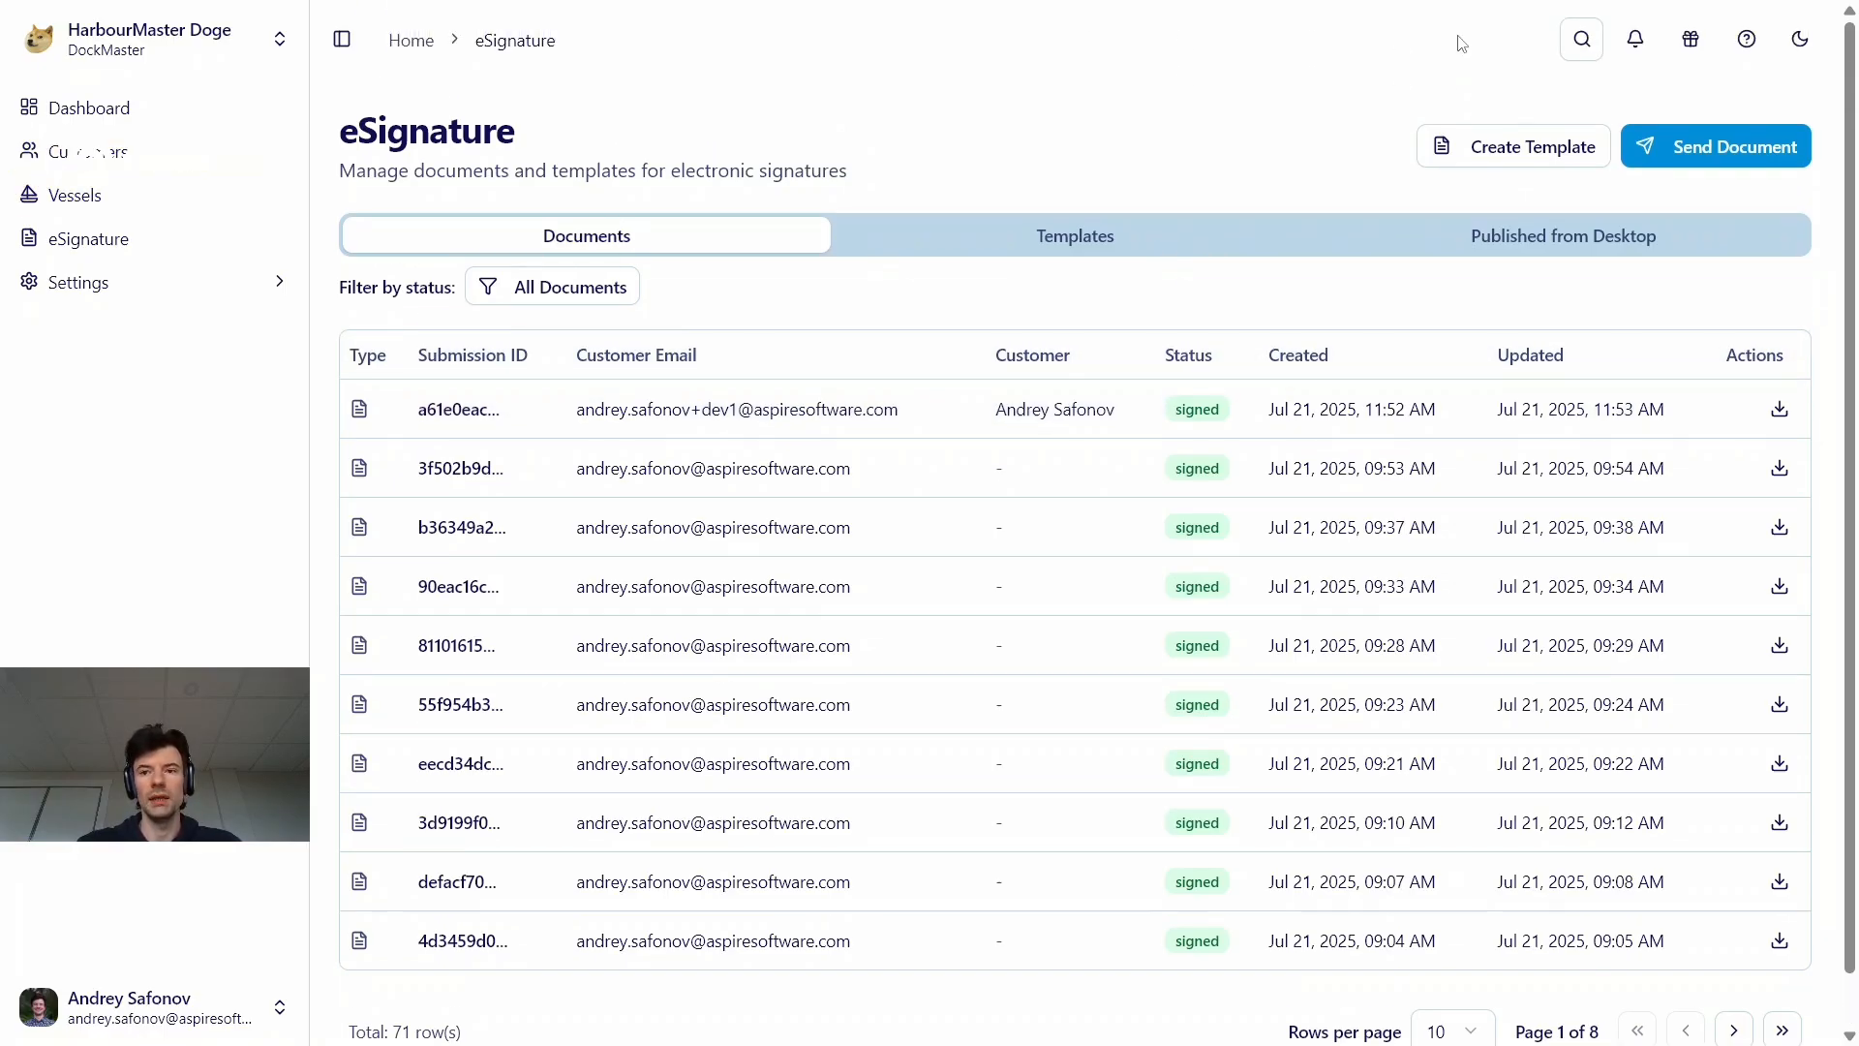
pyautogui.click(1581, 38)
pyautogui.write('andrey')
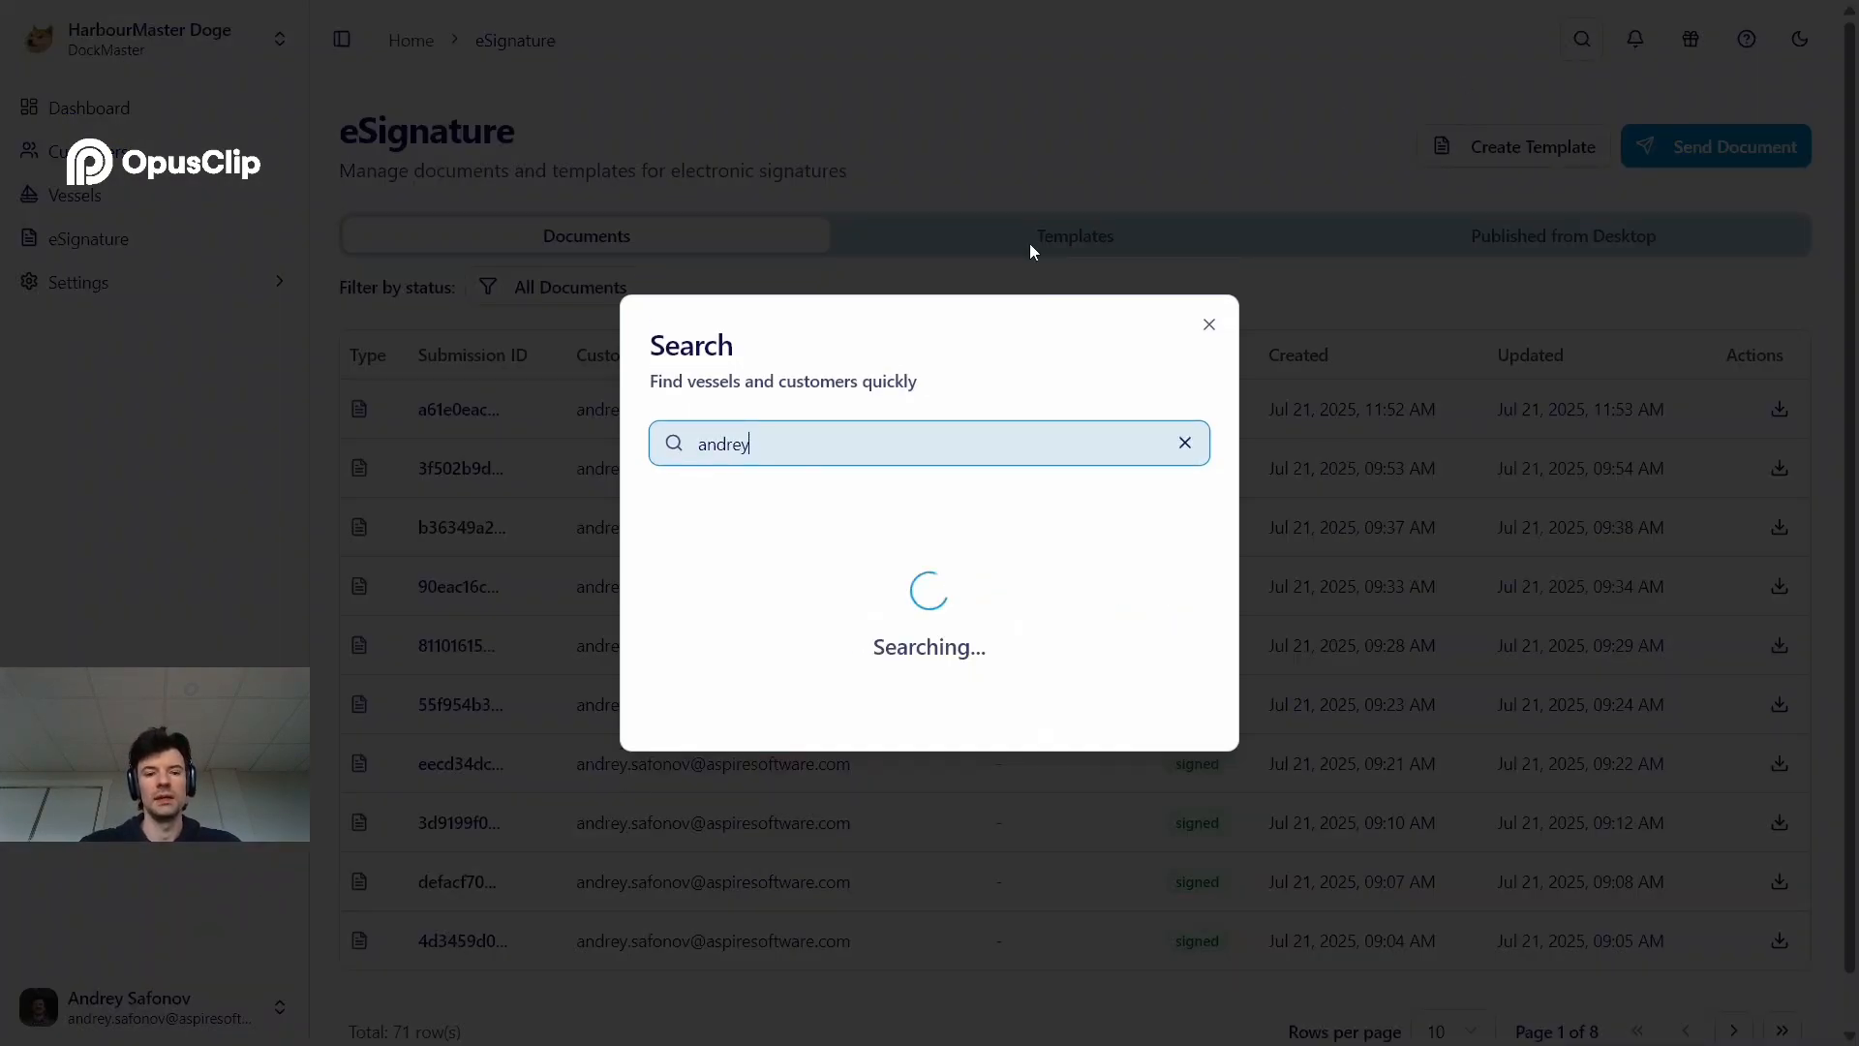
pyautogui.click(837, 487)
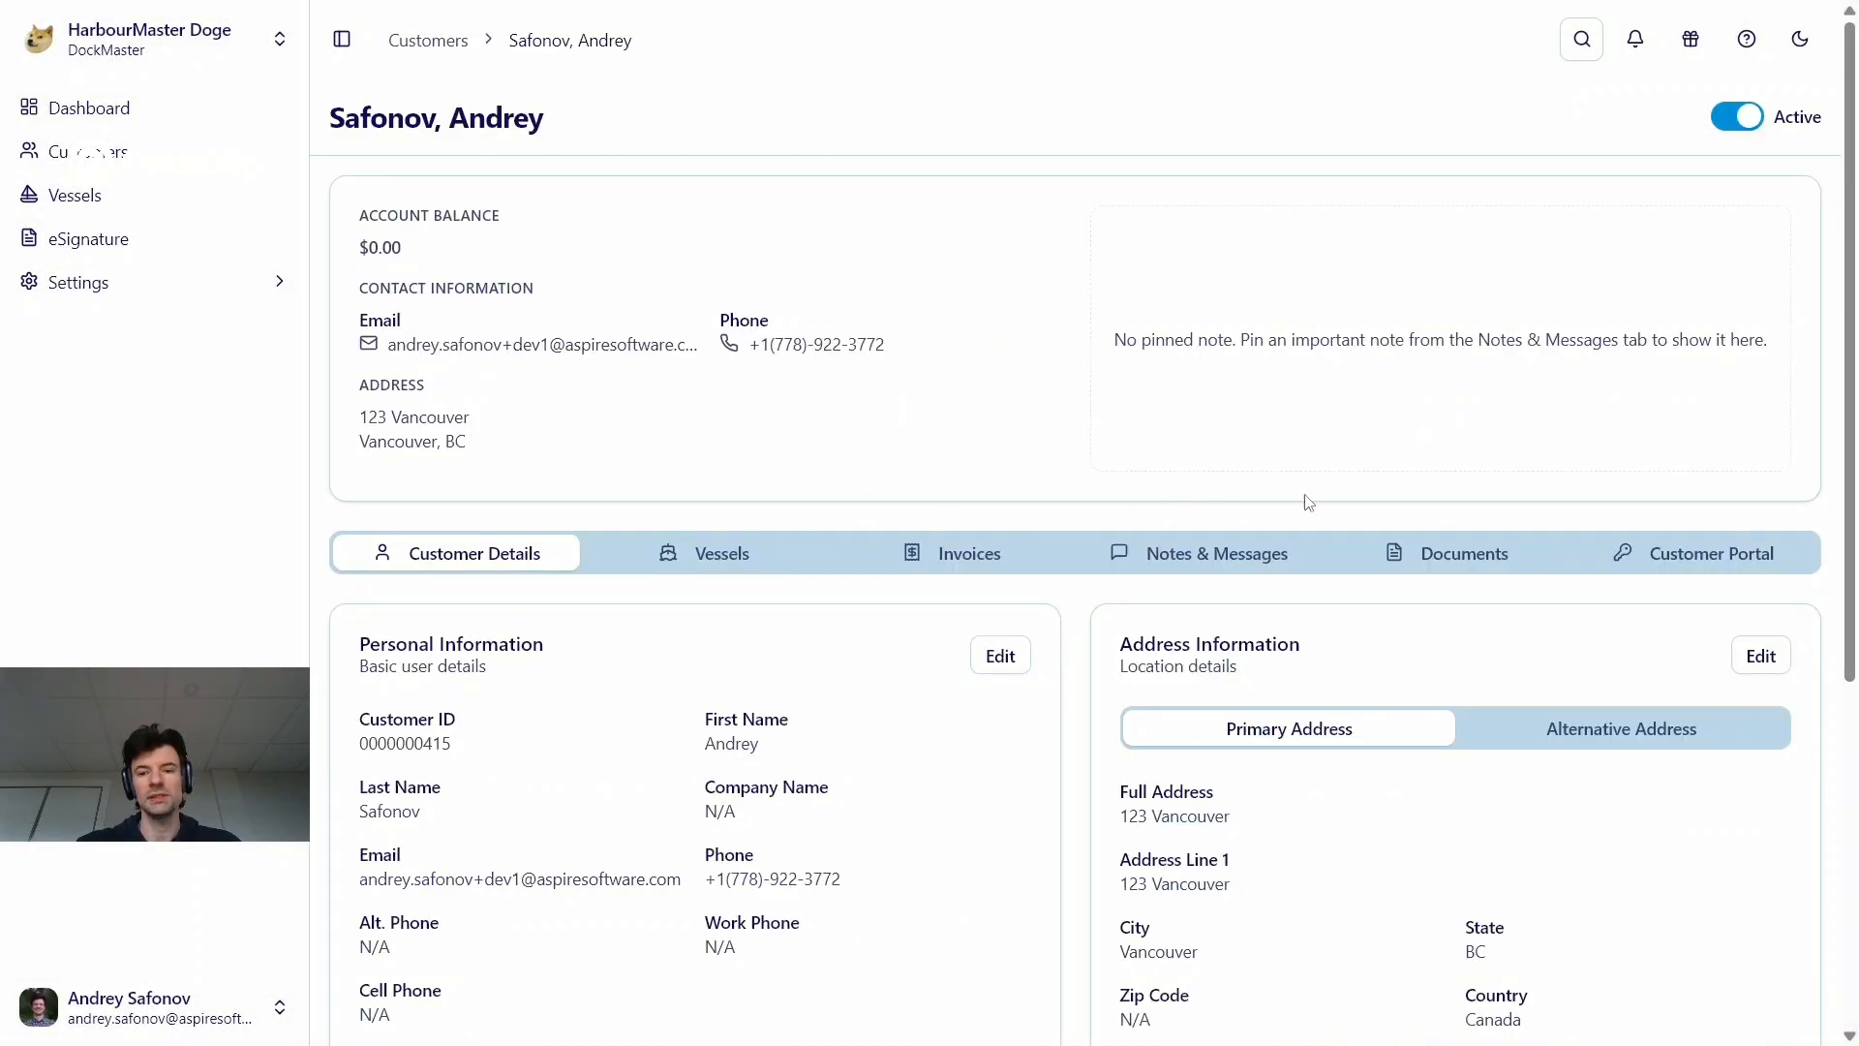
# Show the customer's documents and review the list of eSignature documents with their signing statuses
pyautogui.click(1414, 552)
pyautogui.scroll(-3, 1138, 589)
pyautogui.scroll(-2, 1138, 589)
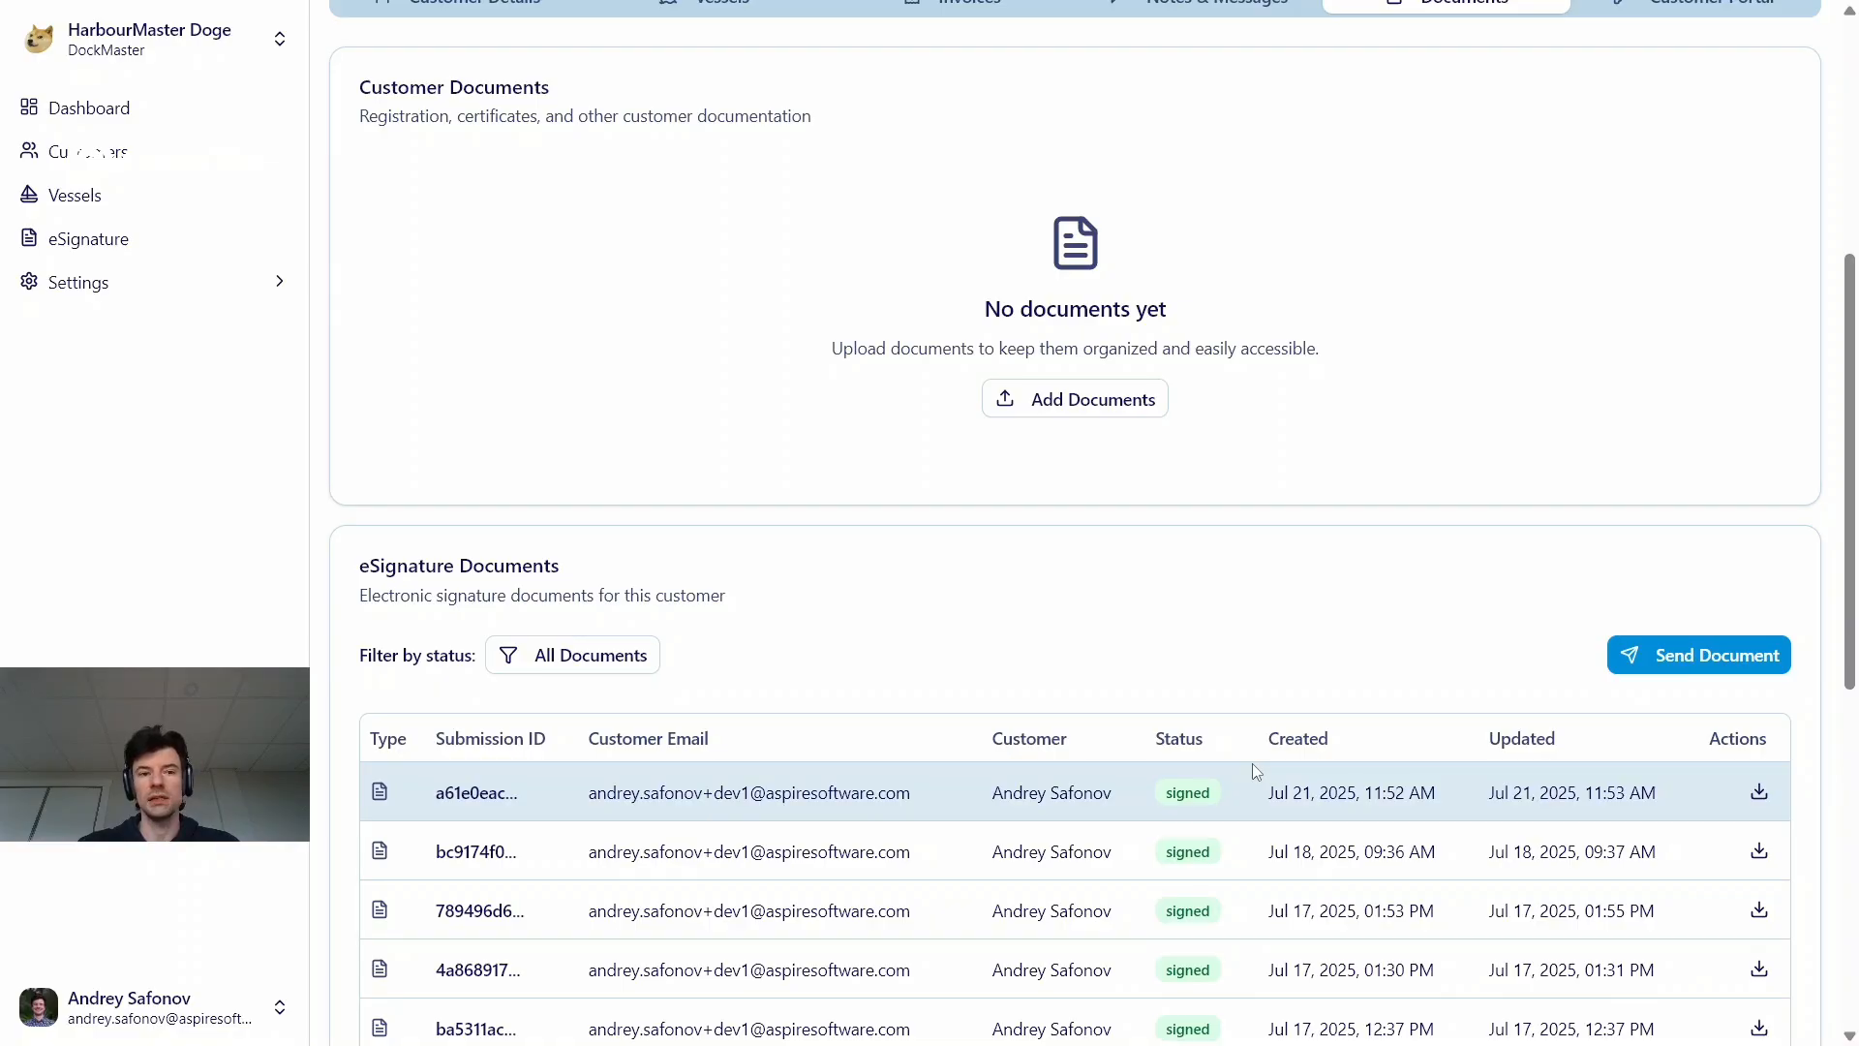
pyautogui.scroll(-1, 1252, 763)
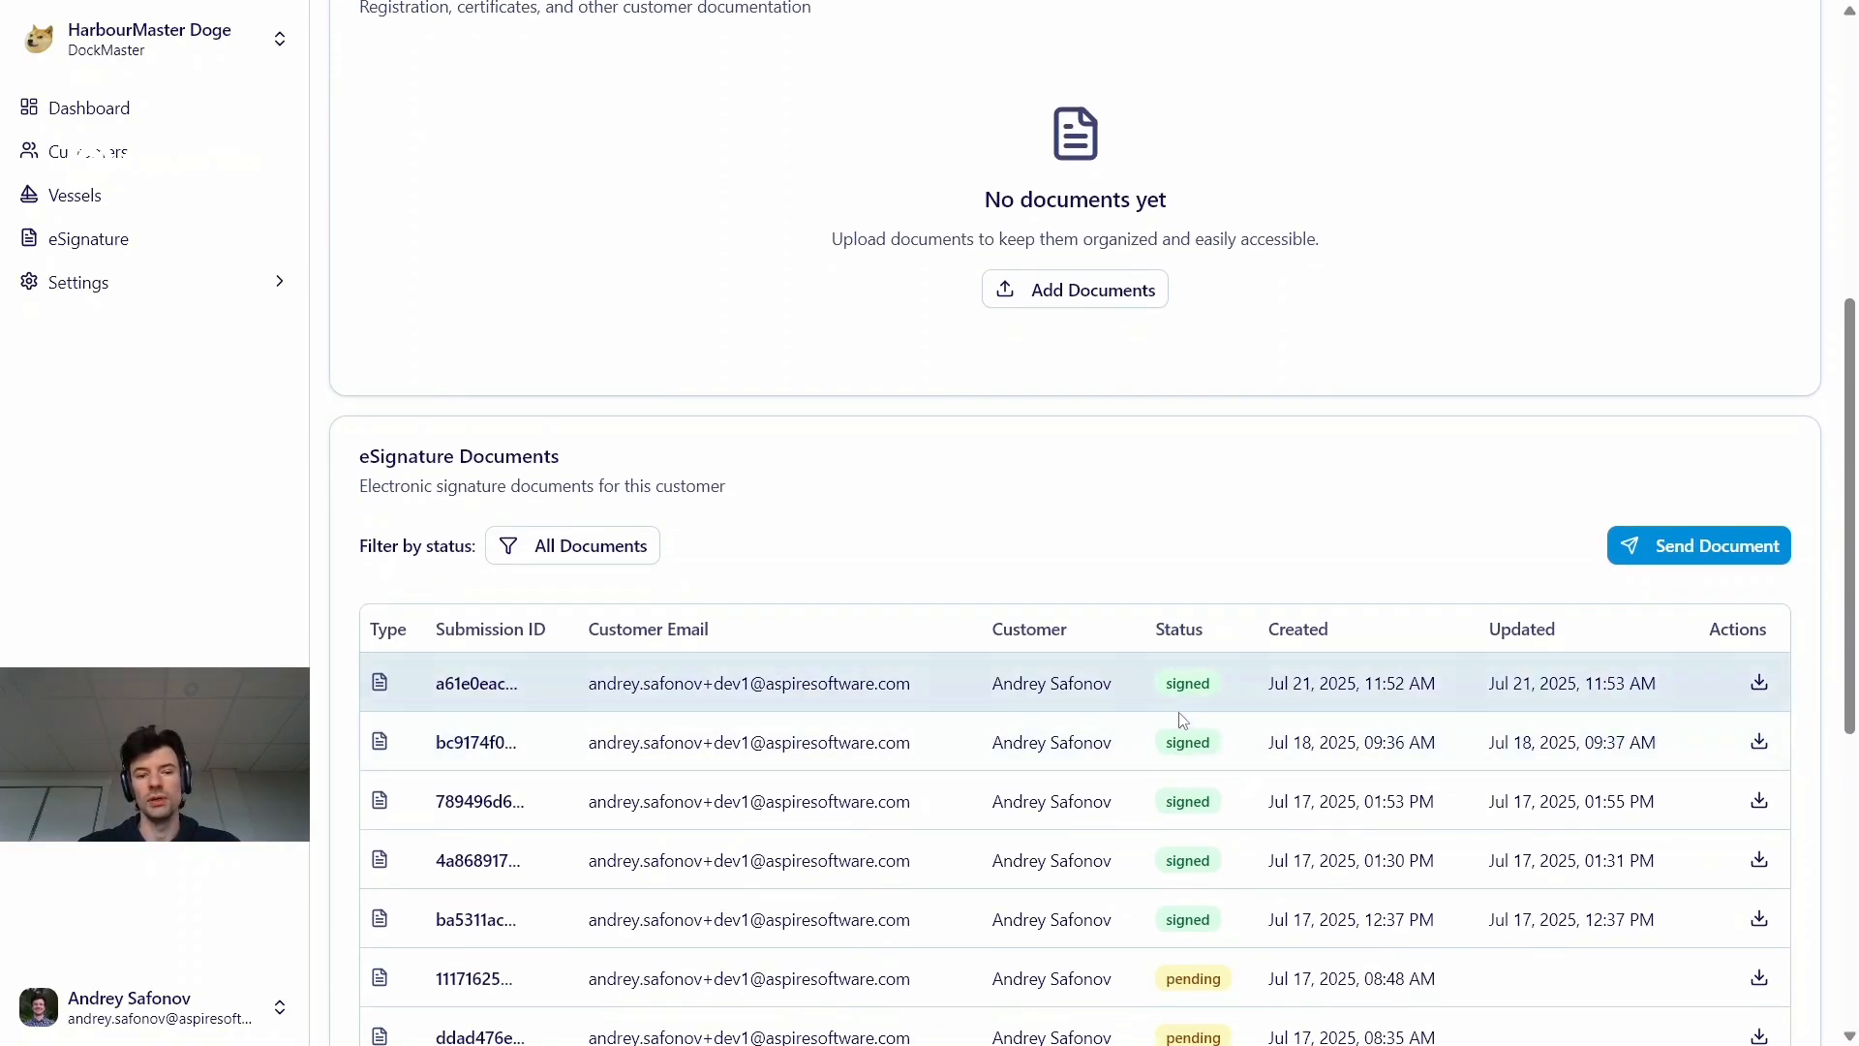
pyautogui.scroll(6, 629, 574)
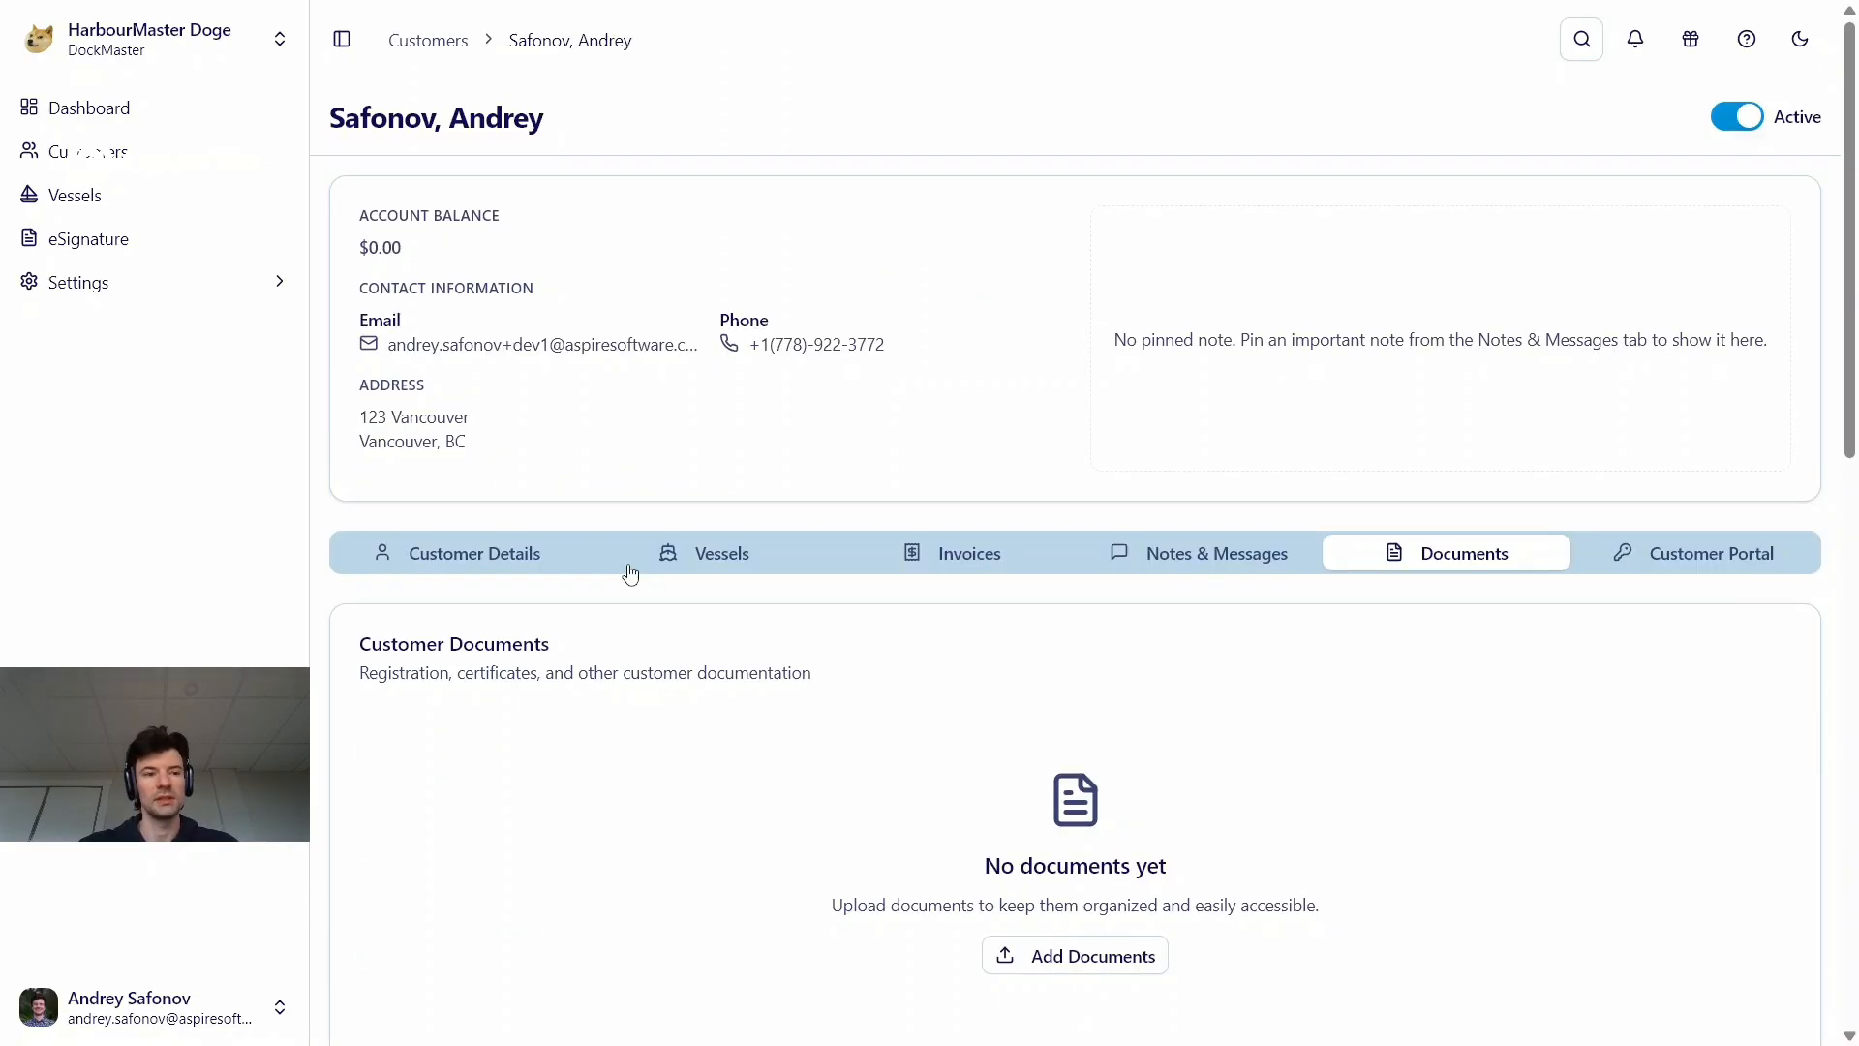